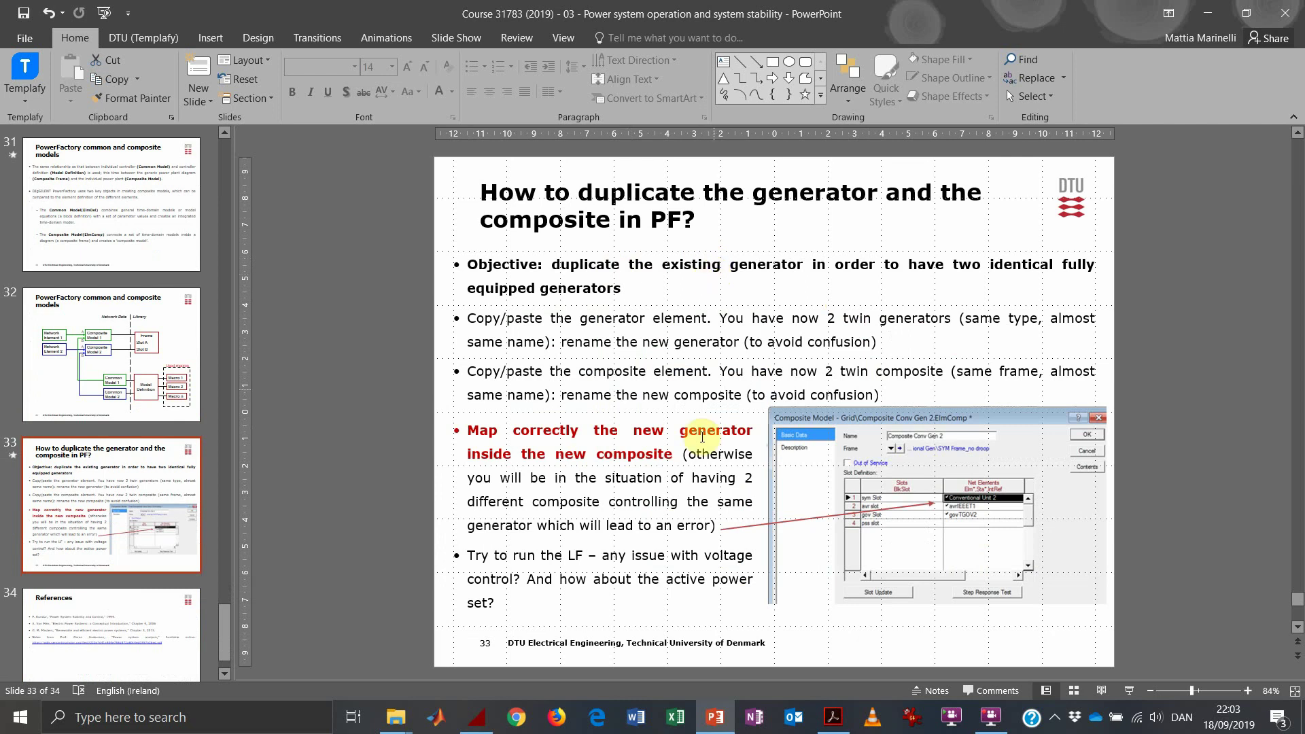
Switch to DIgSILENT PowerFactory, clear the Data Manager out of the way, and calculate the initial conditions for a balanced RMS simulation
left_click(482, 719)
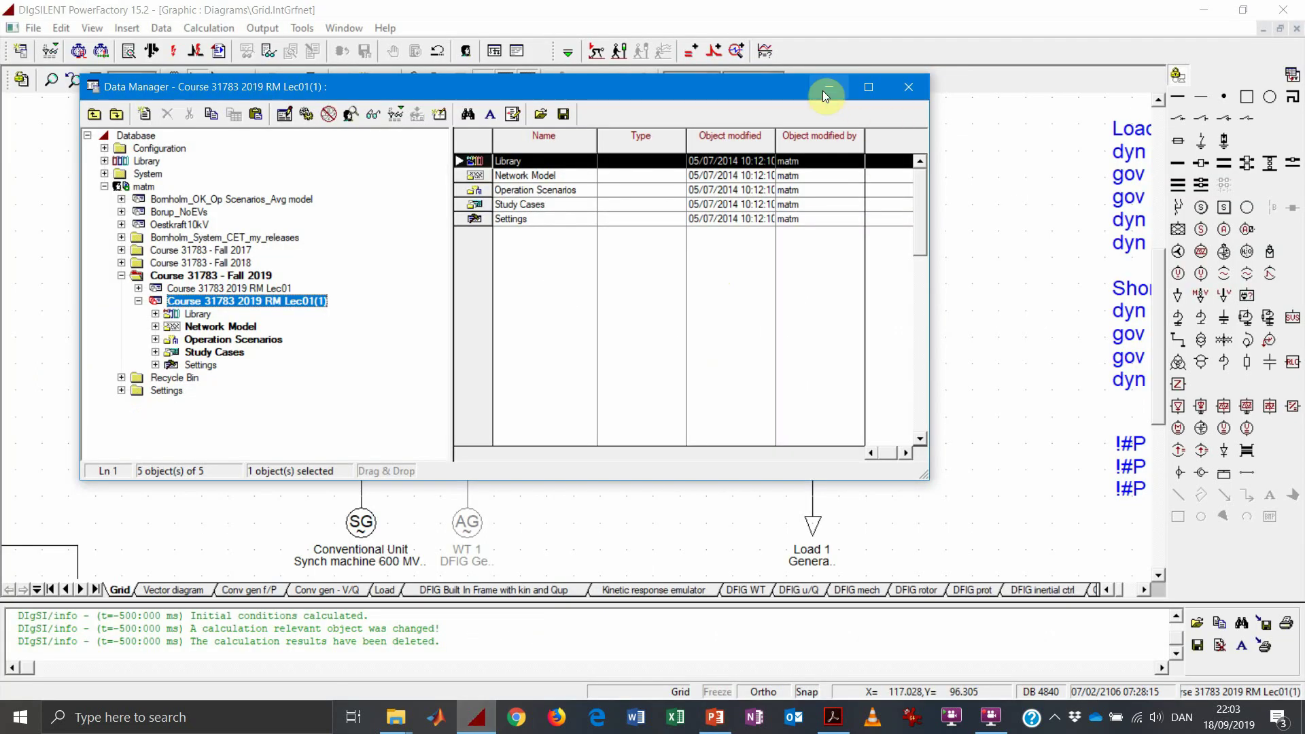
left_click(908, 86)
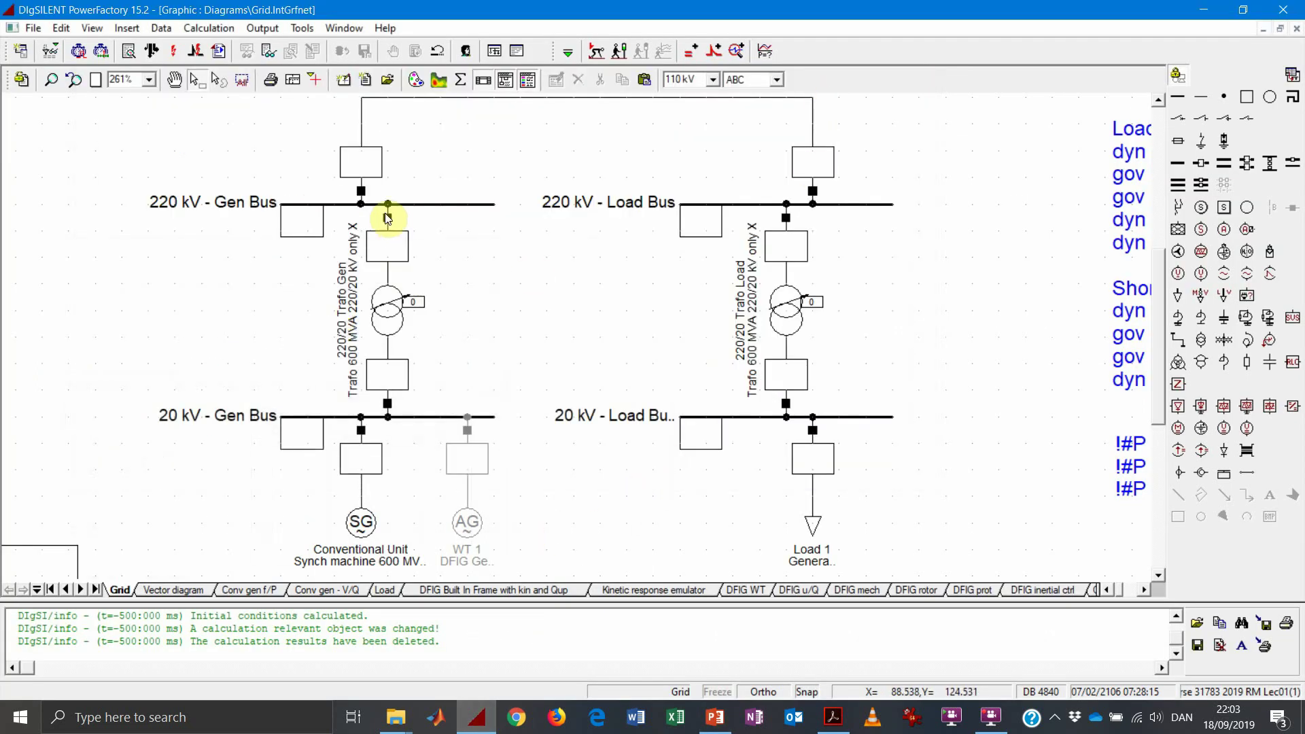
left_click(597, 51)
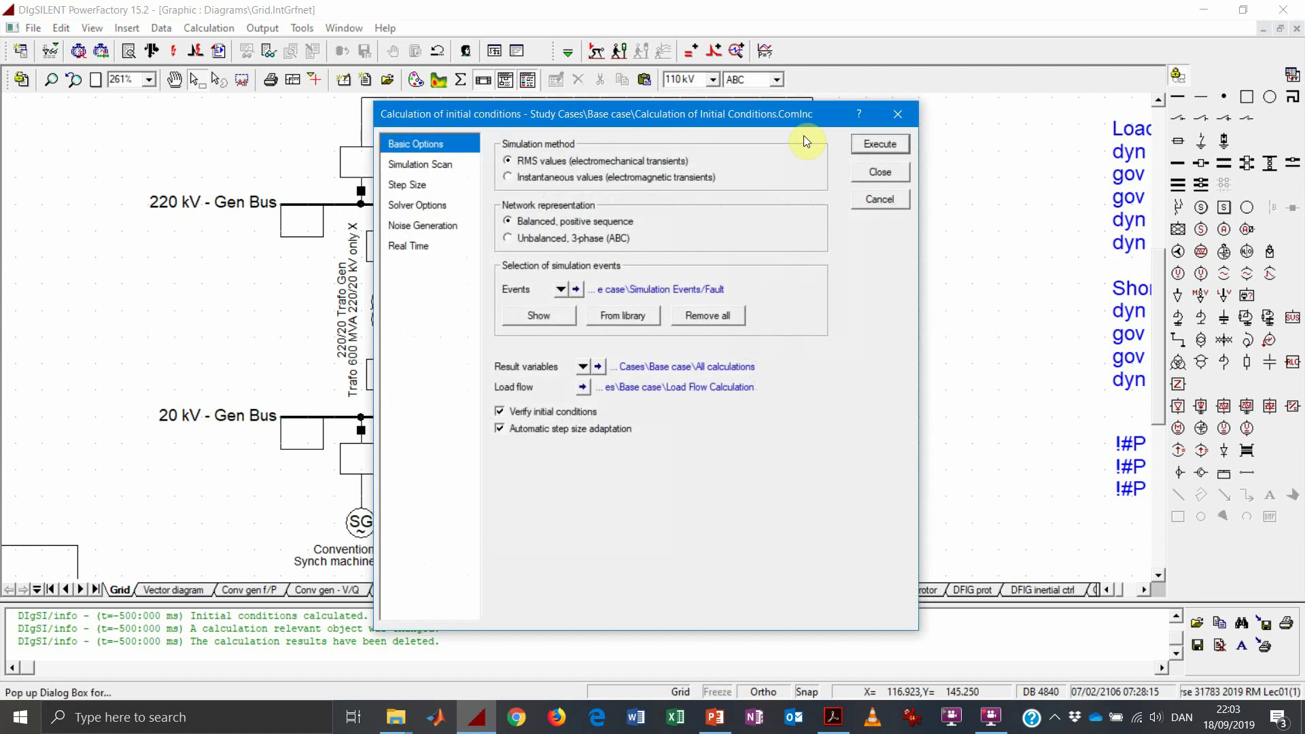
left_click(871, 144)
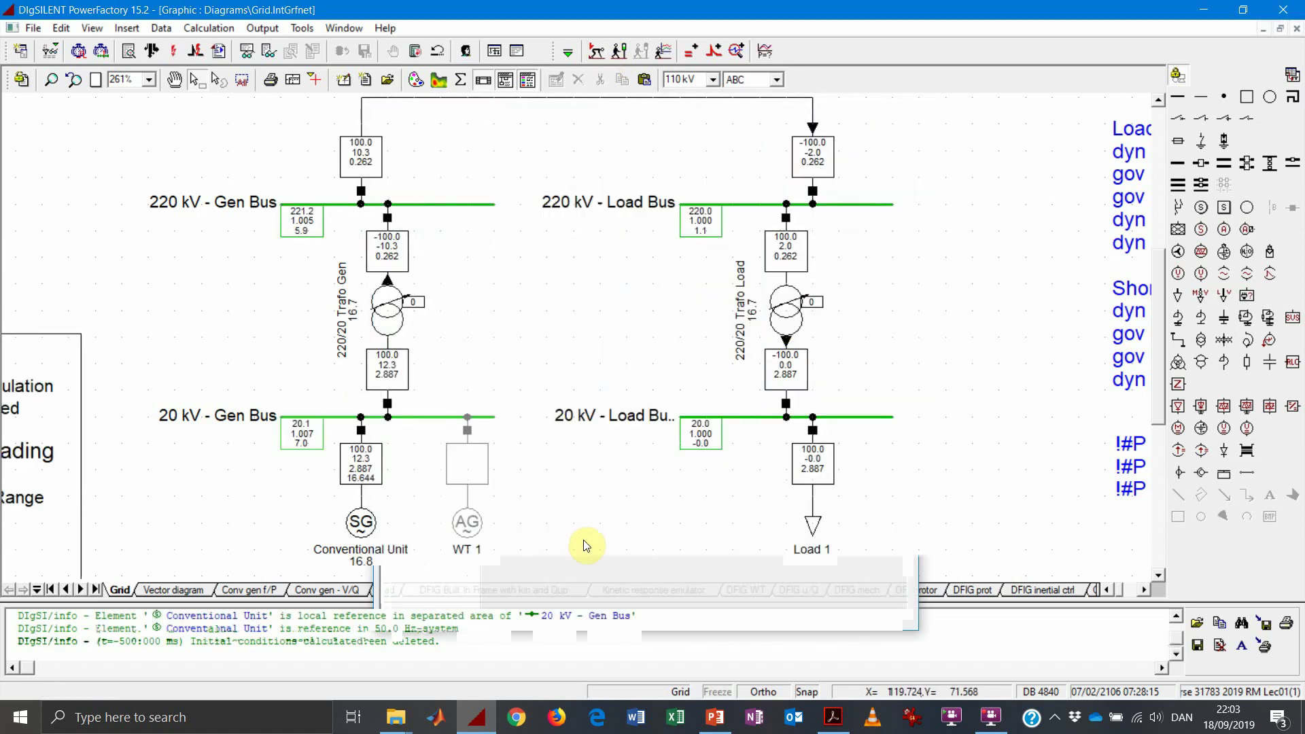
scroll(584, 544, "down", 1)
scroll(587, 545, "up", 1)
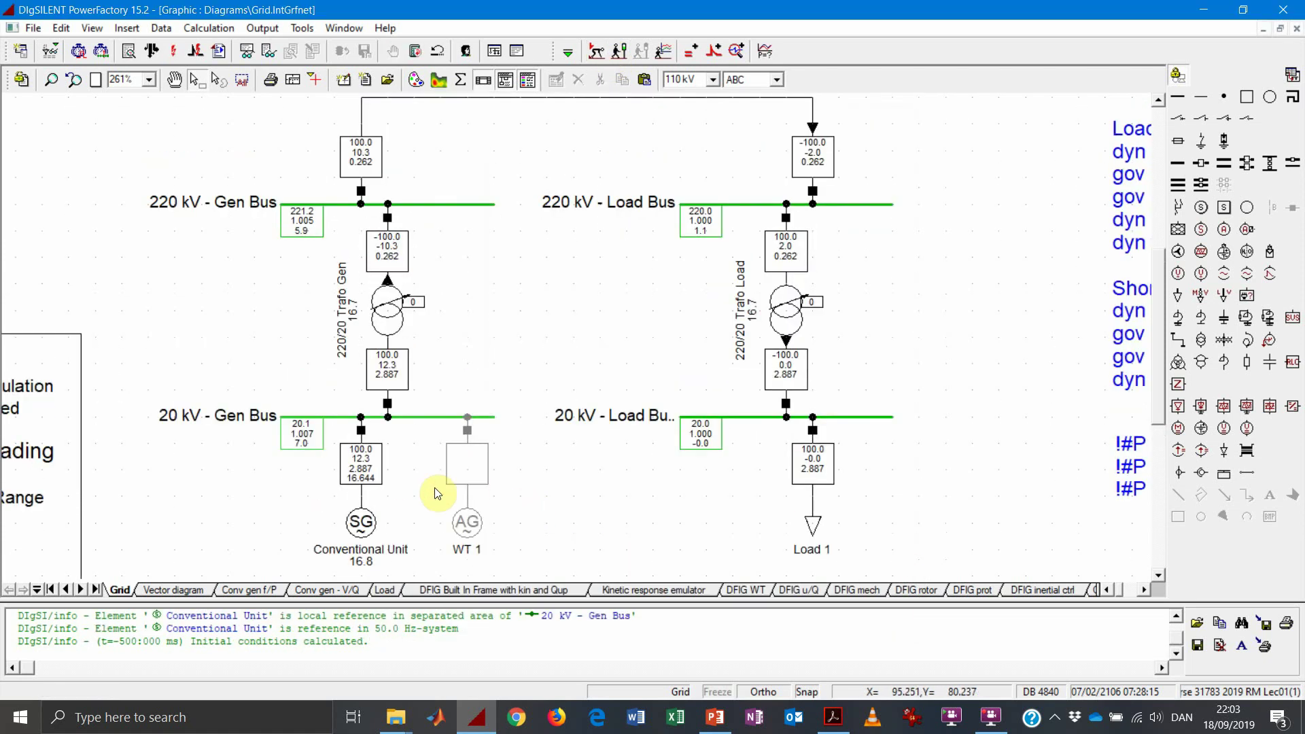
Duplicate the Conventional Unit generator on the 20 kV Gen Bus and space the original and the copy apart
left_click(368, 530)
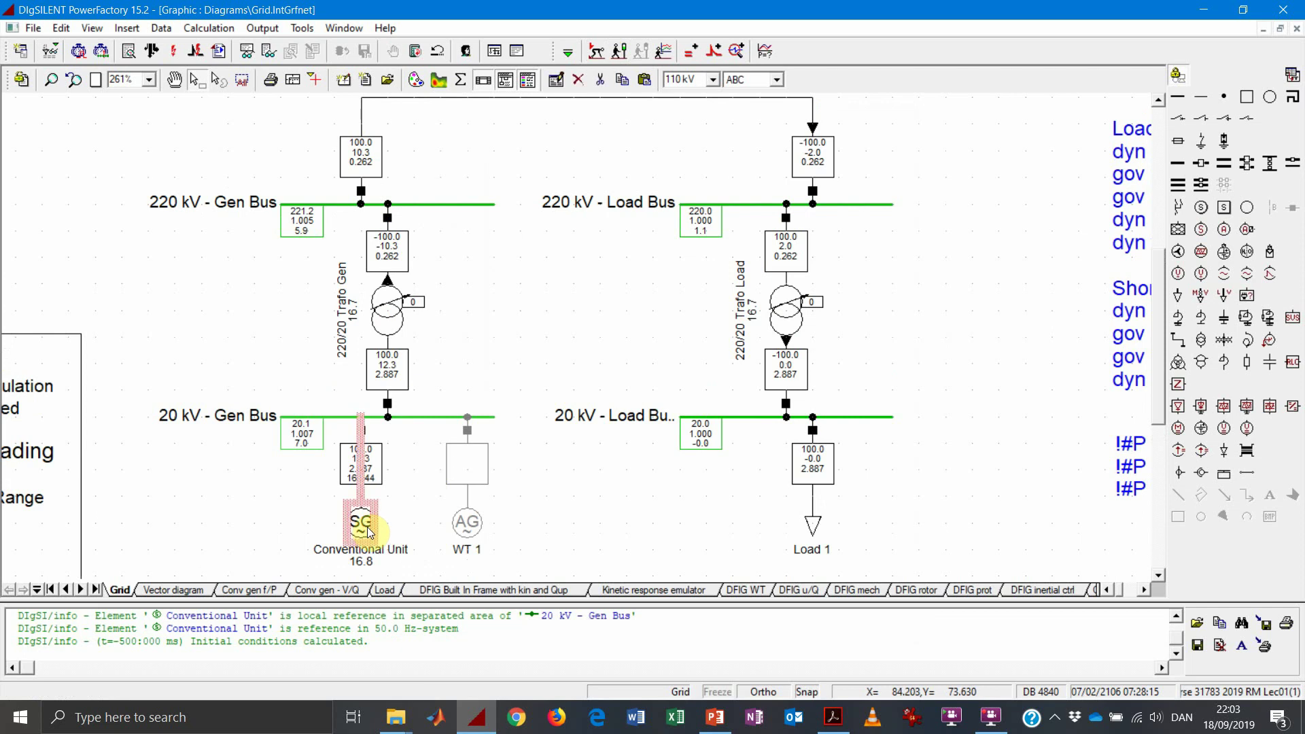
key("ctrl+c")
key("ctrl+v")
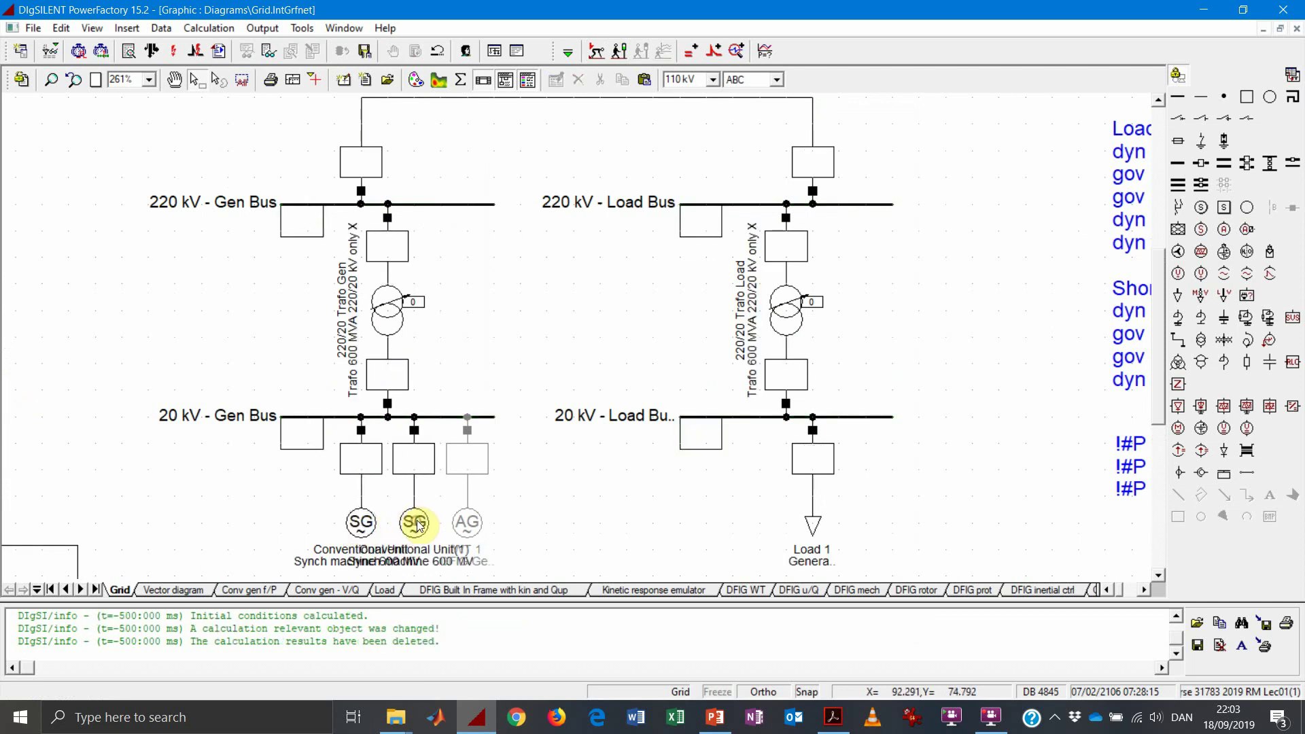
left_click(417, 534)
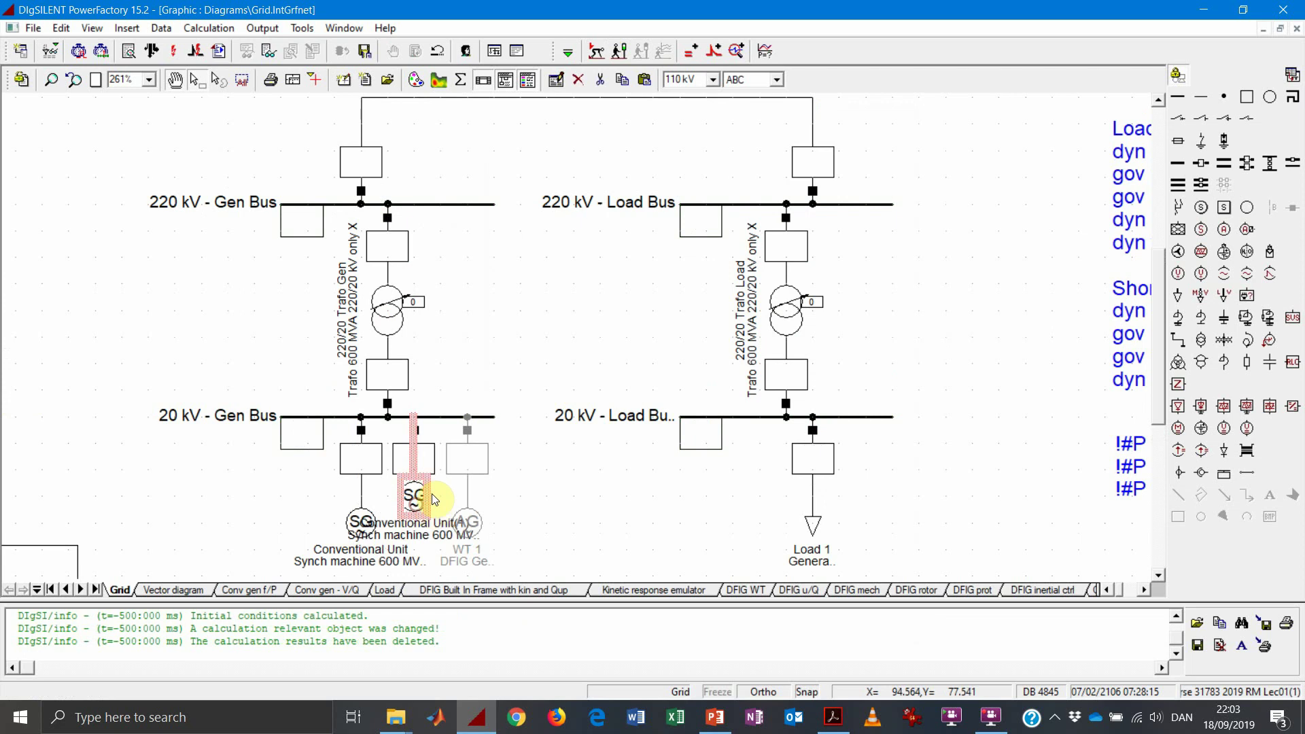
scroll(506, 516, "down", 1)
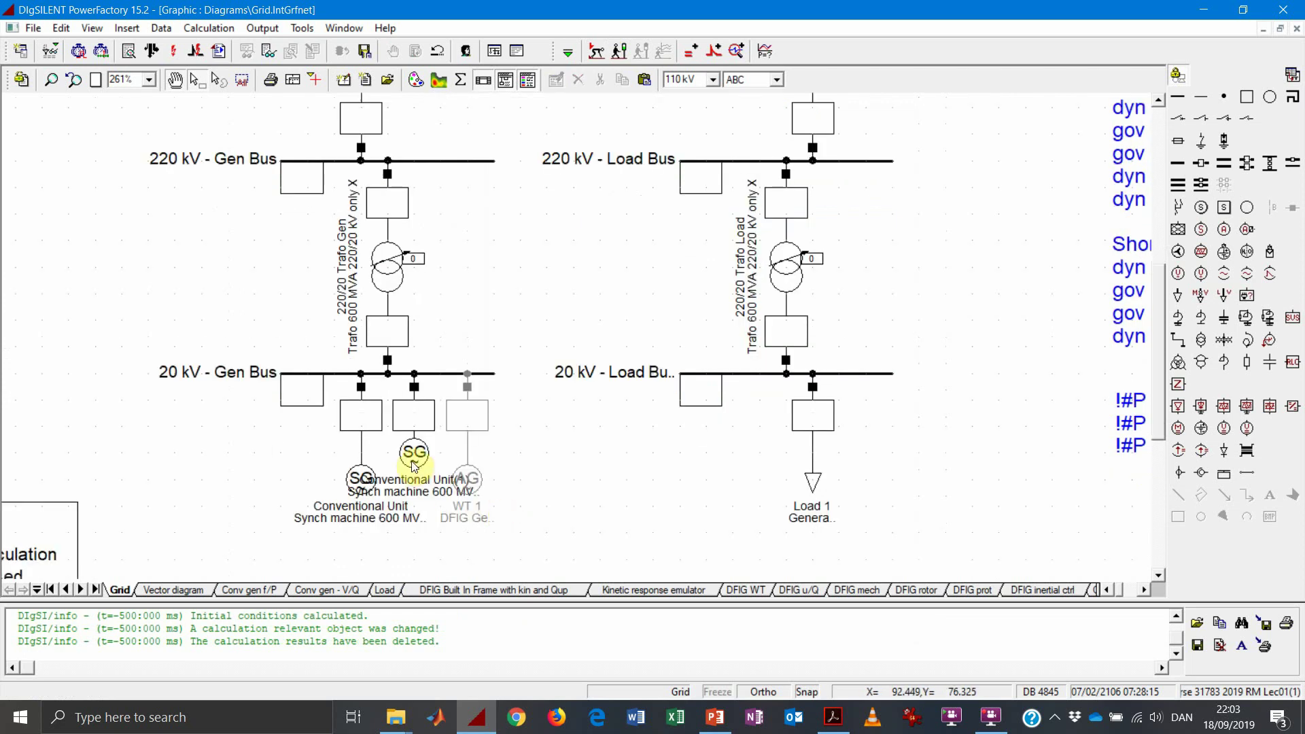
left_click(360, 449)
left_click_drag(361, 445, 335, 440)
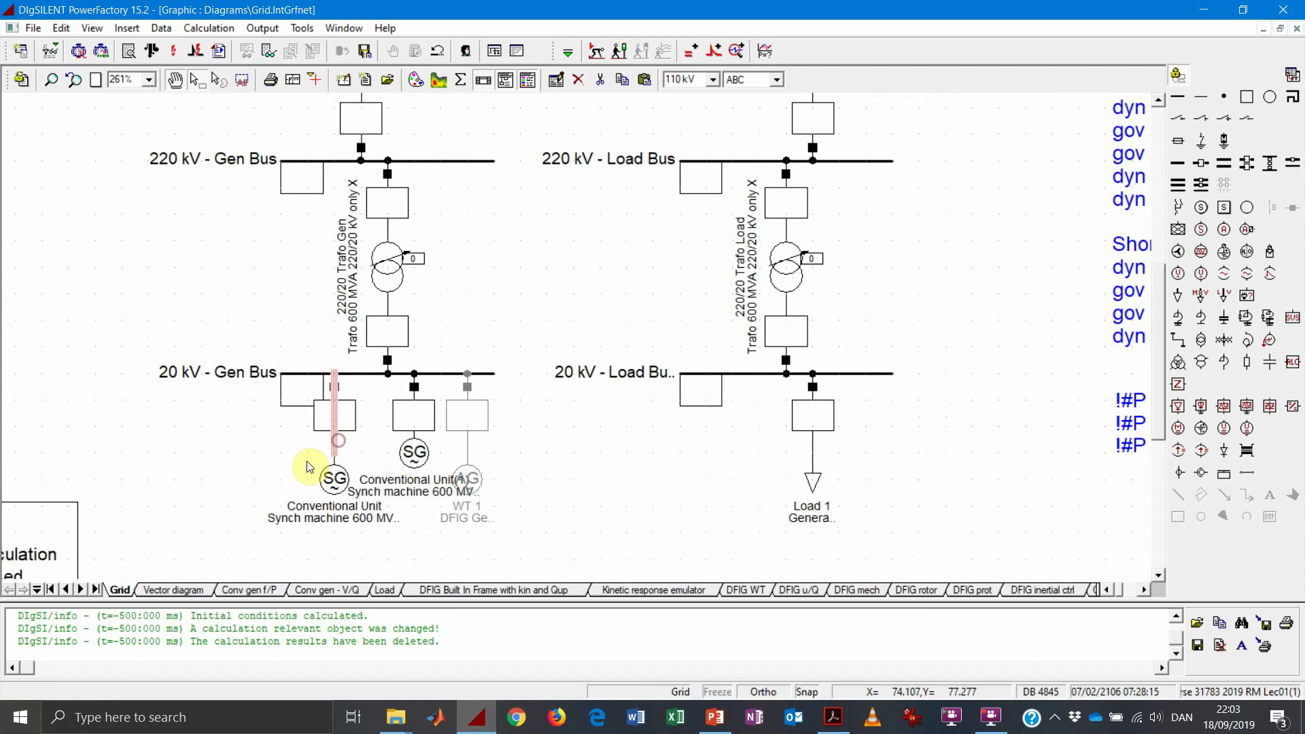
Rename the duplicated synchronous machine to "Conventional Unit - Red" and check its load flow data
double_click(412, 456)
left_click(620, 198)
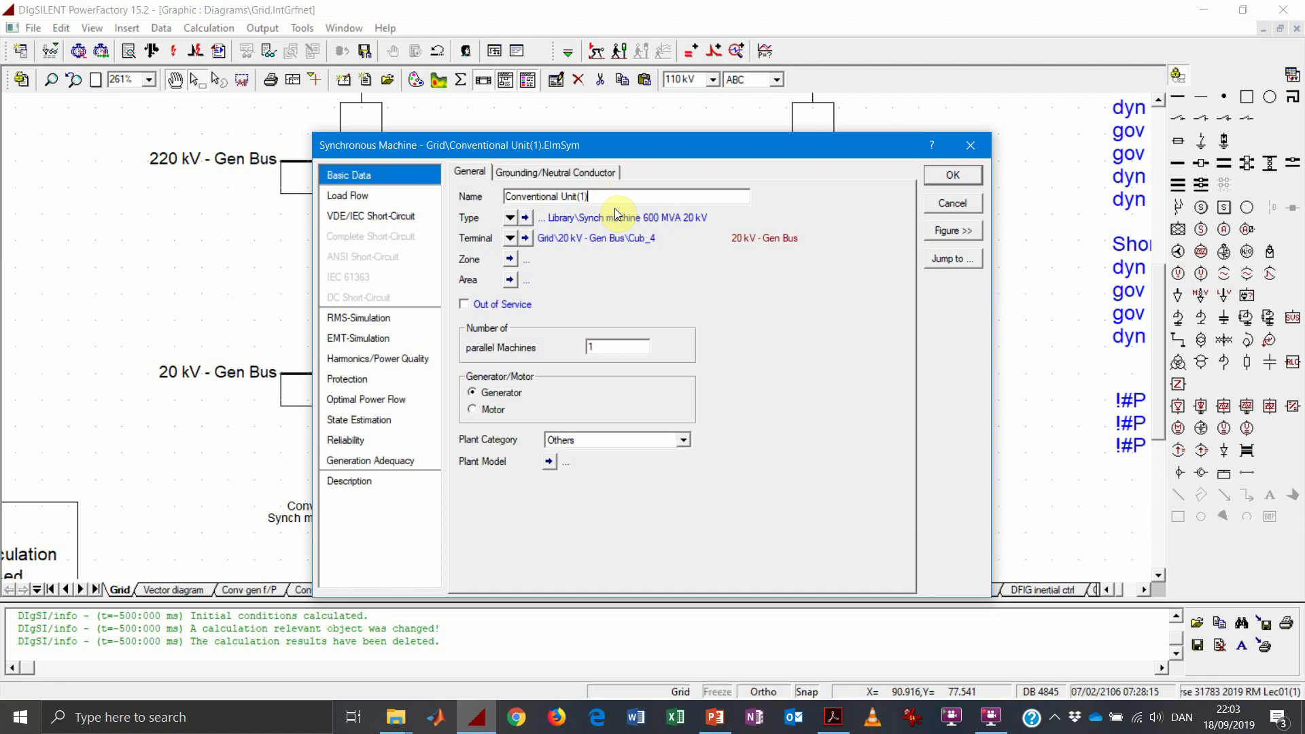
key("BackSpace")
key("BackSpace")
key("BackSpace")
type("- Red")
left_click(346, 197)
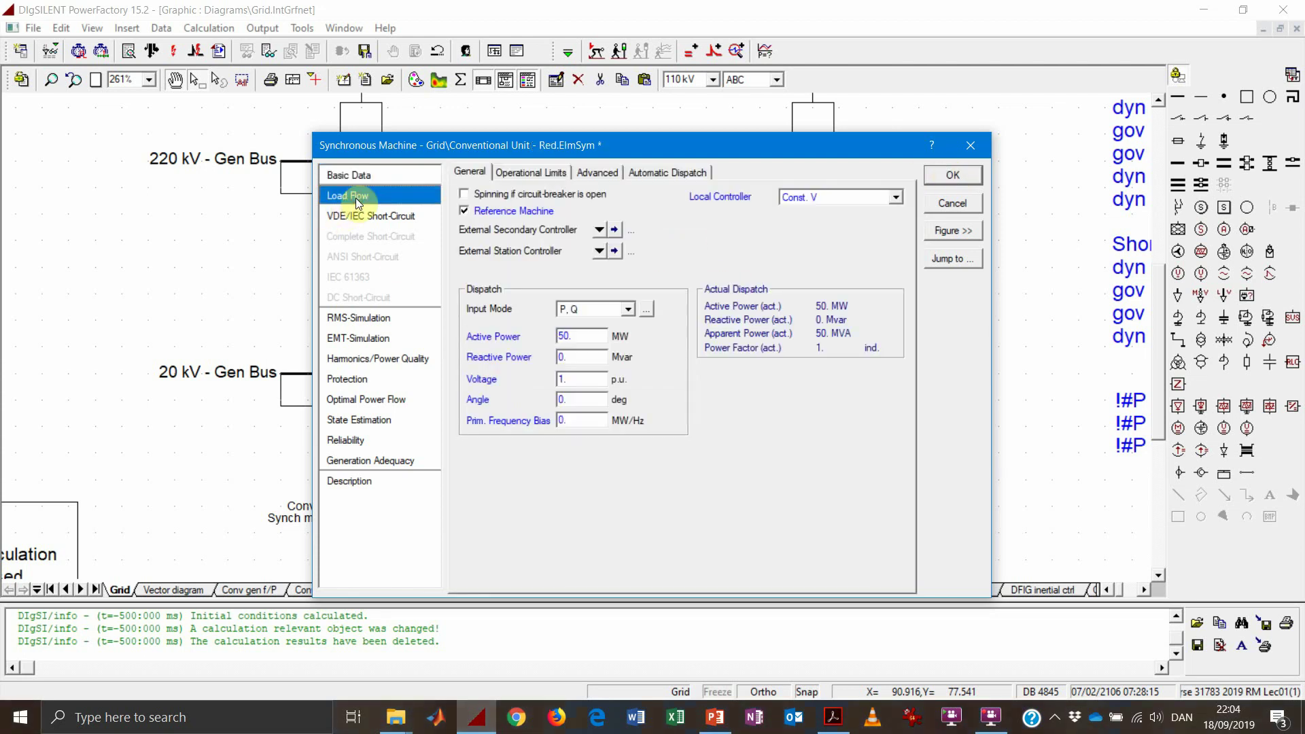
left_click(952, 175)
Run the balanced, positive-sequence AC load flow and review its messages in an enlarged output window
left_click_drag(699, 598, 713, 563)
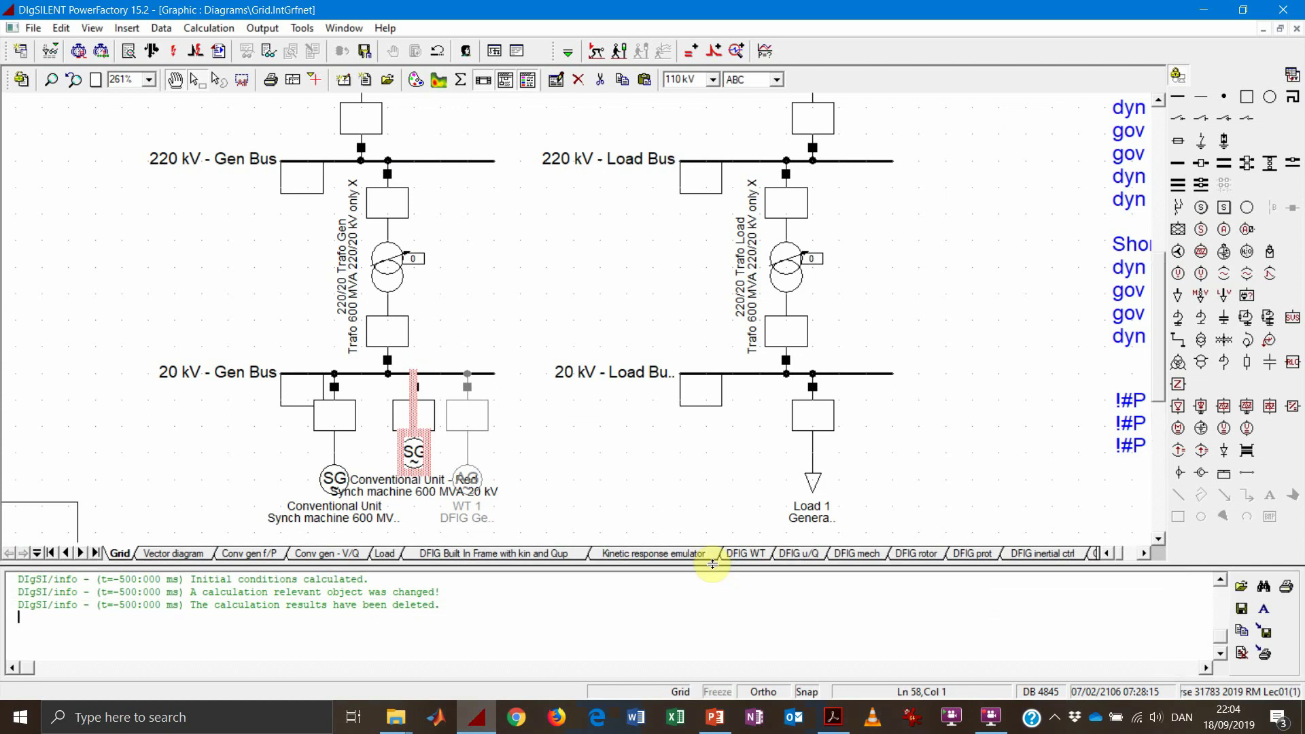
left_click(151, 48)
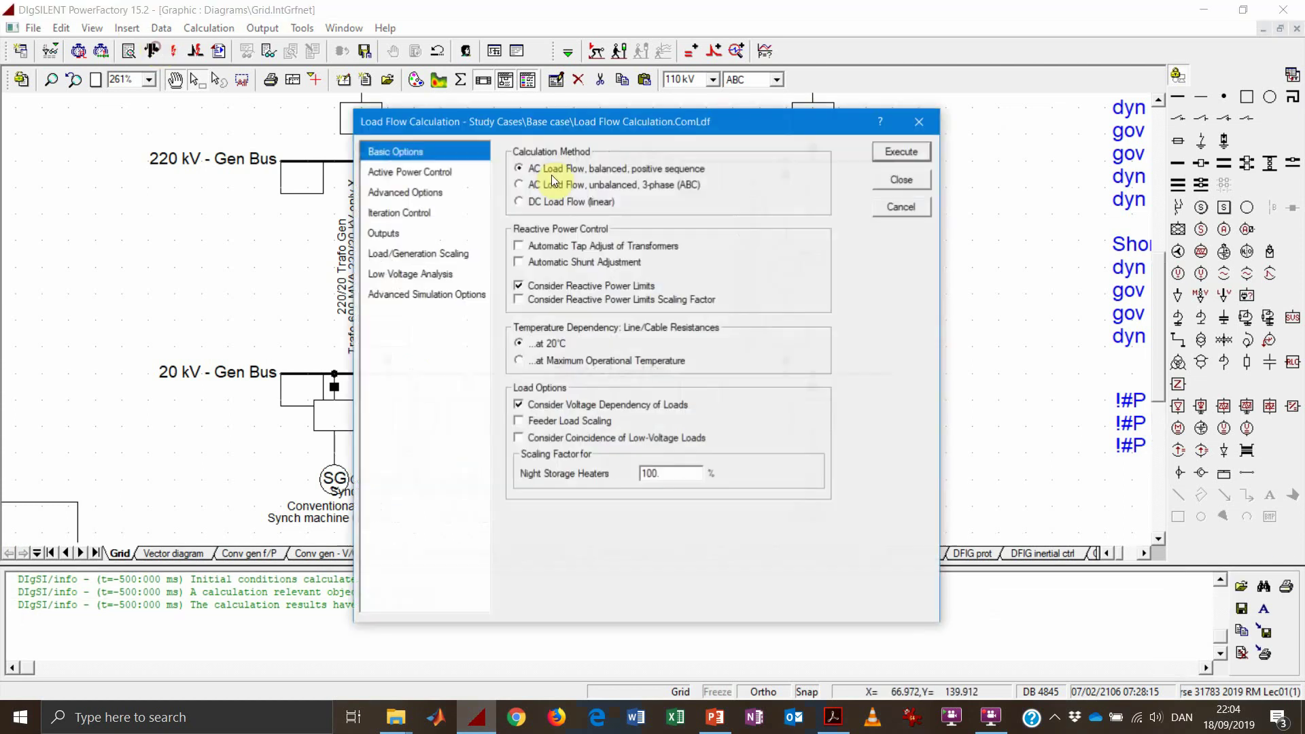
left_click(893, 154)
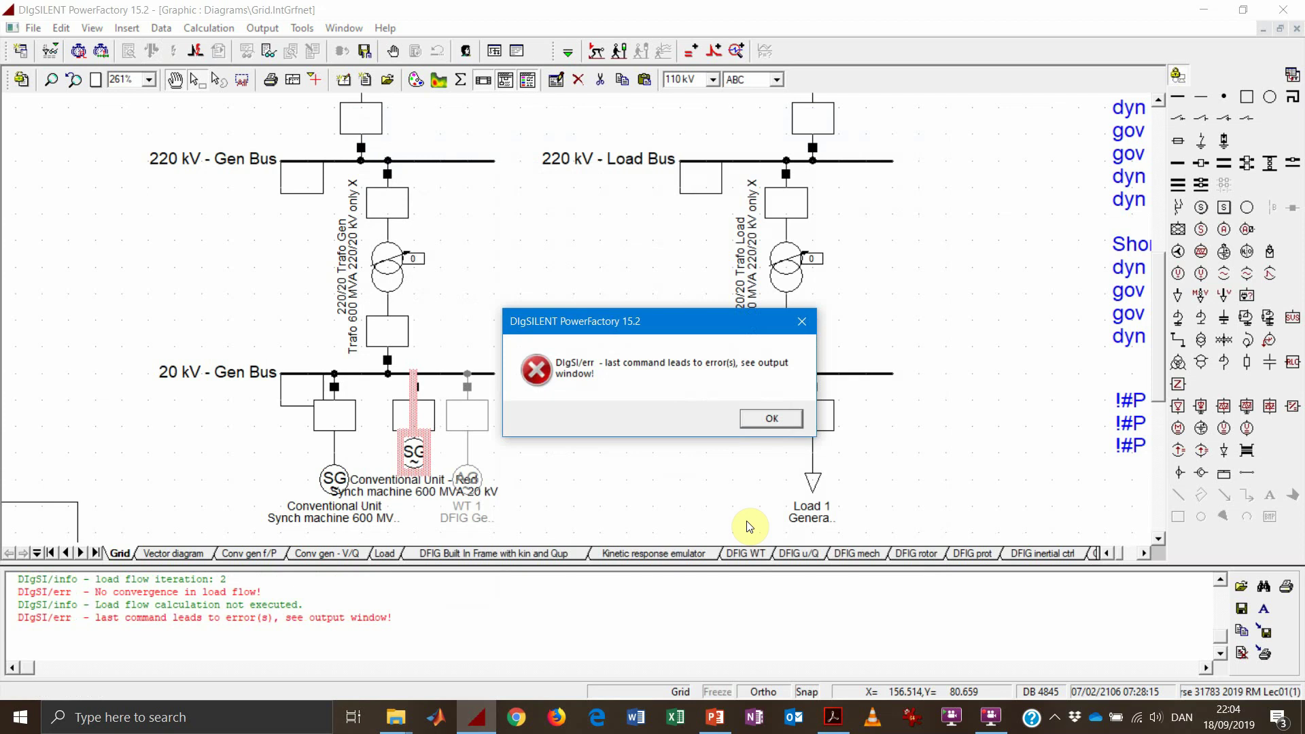
left_click(775, 419)
scroll(414, 622, "up", 2)
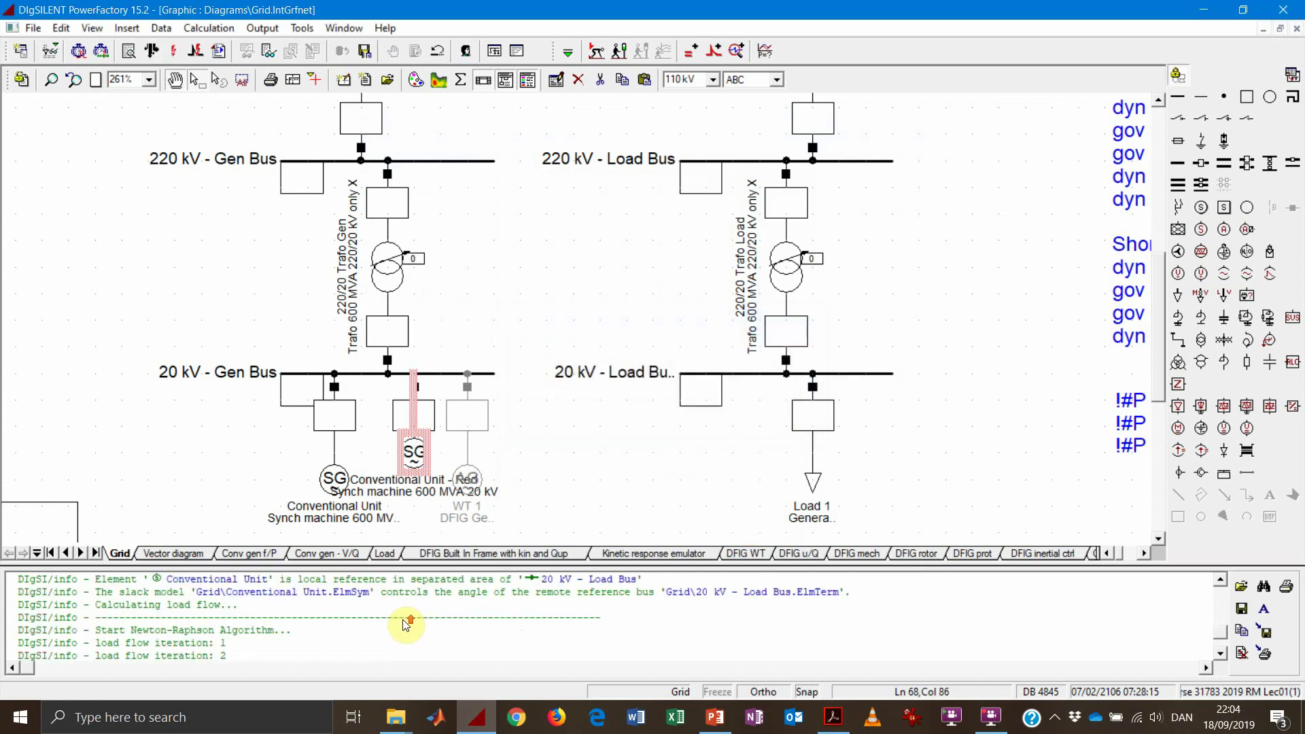
scroll(405, 622, "up", 1)
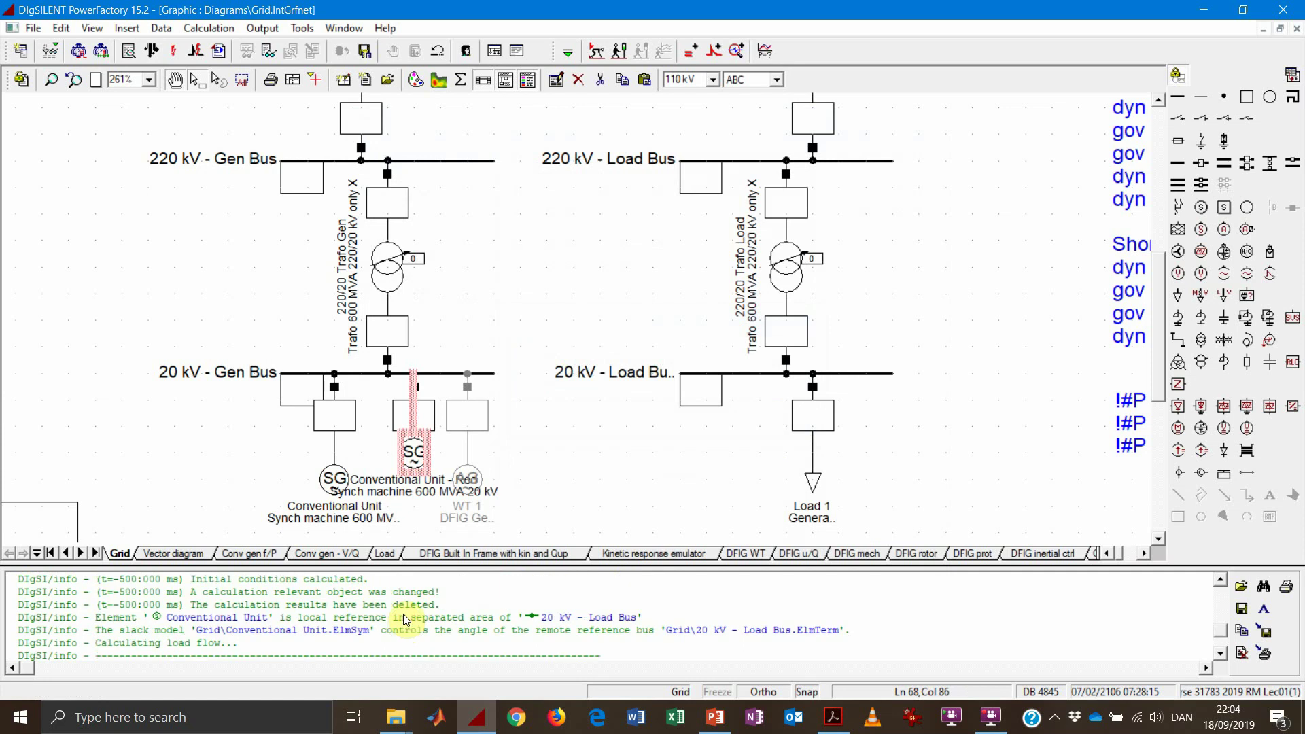
scroll(404, 617, "down", 1)
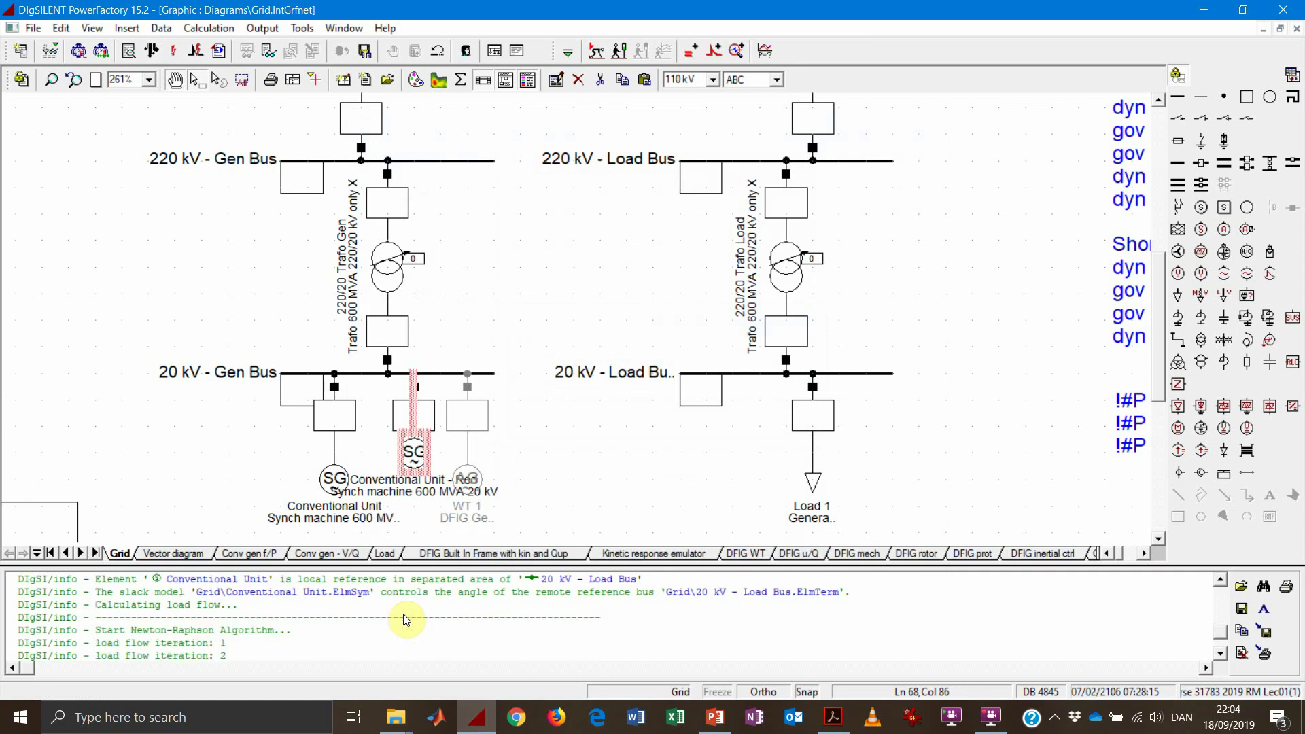
scroll(406, 619, "down", 1)
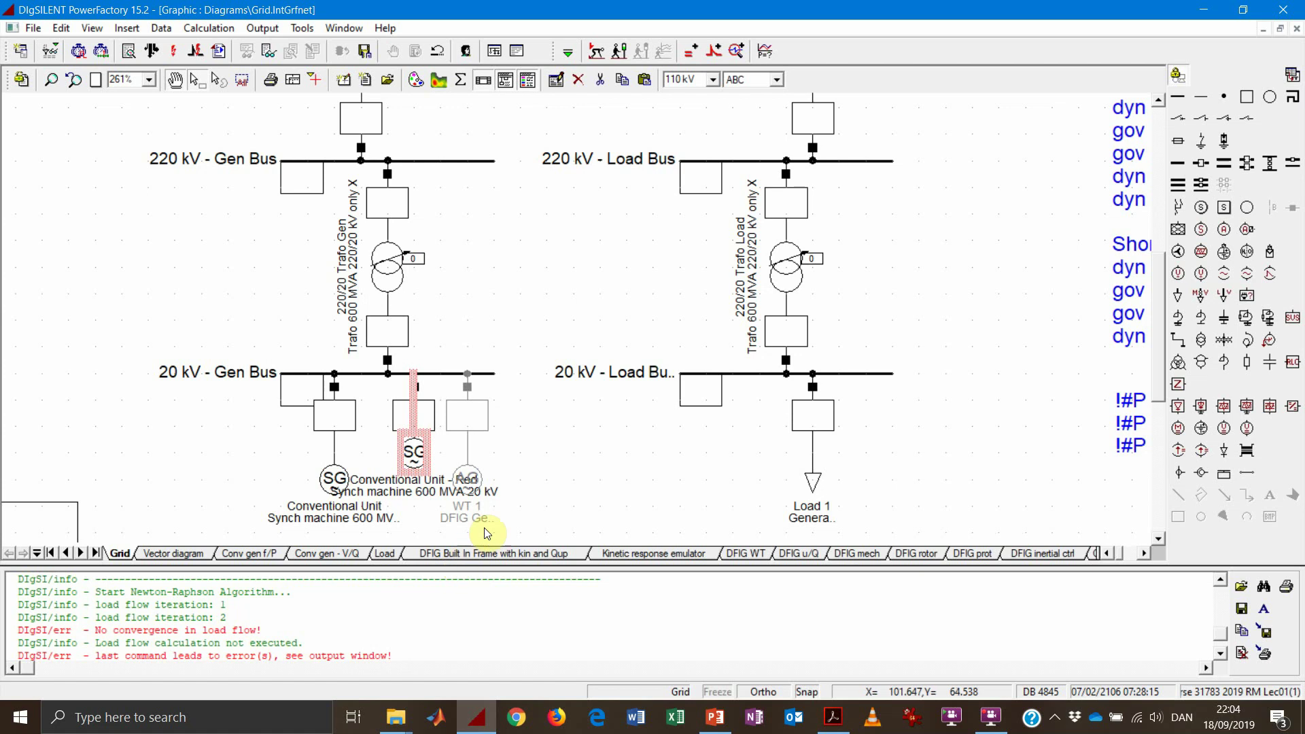
Compare the load flow settings of the original generator and its station controller with those of Conventional Unit - Red
left_click(544, 490)
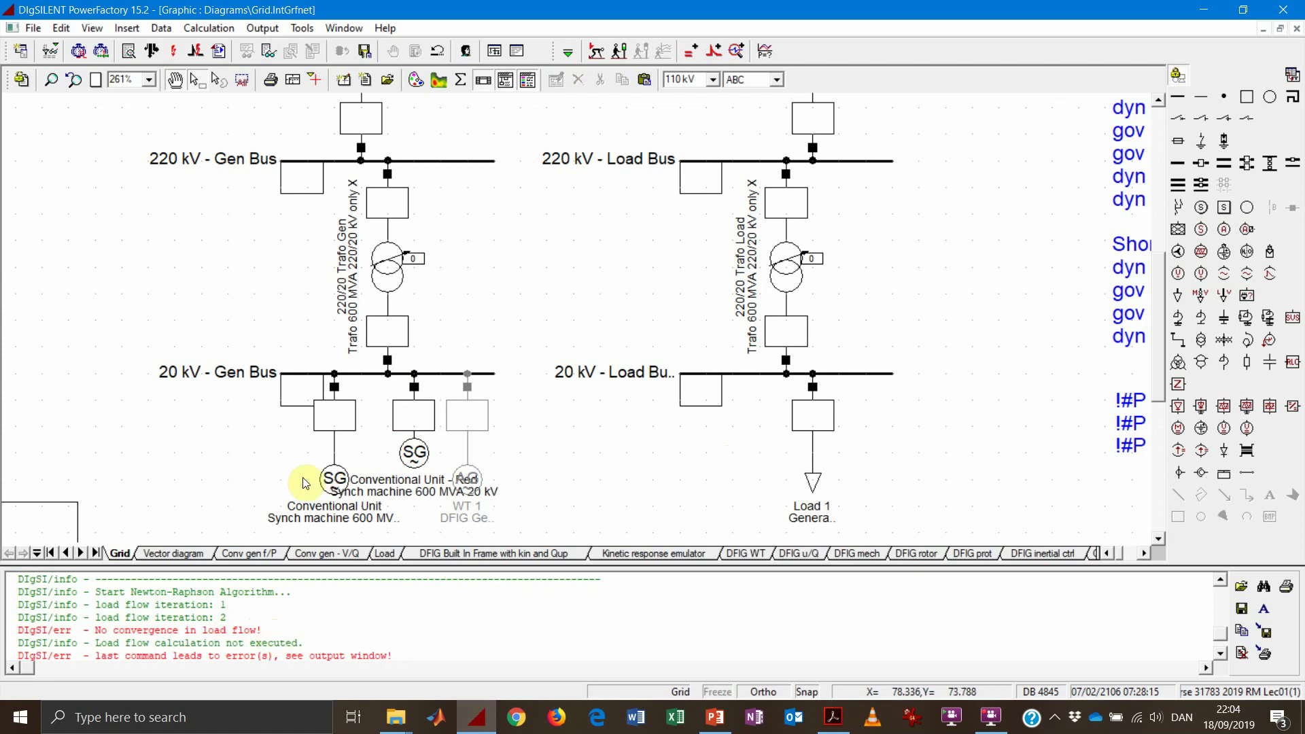
double_click(330, 478)
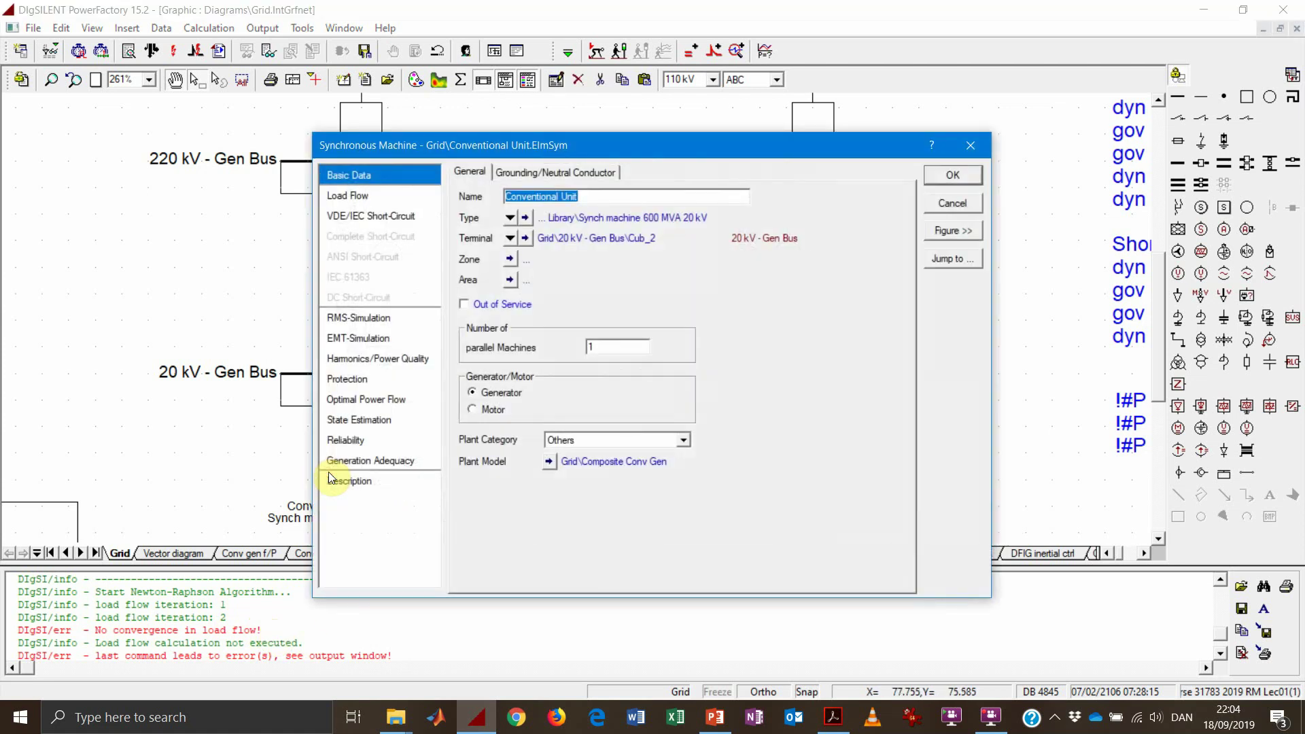
left_click(374, 196)
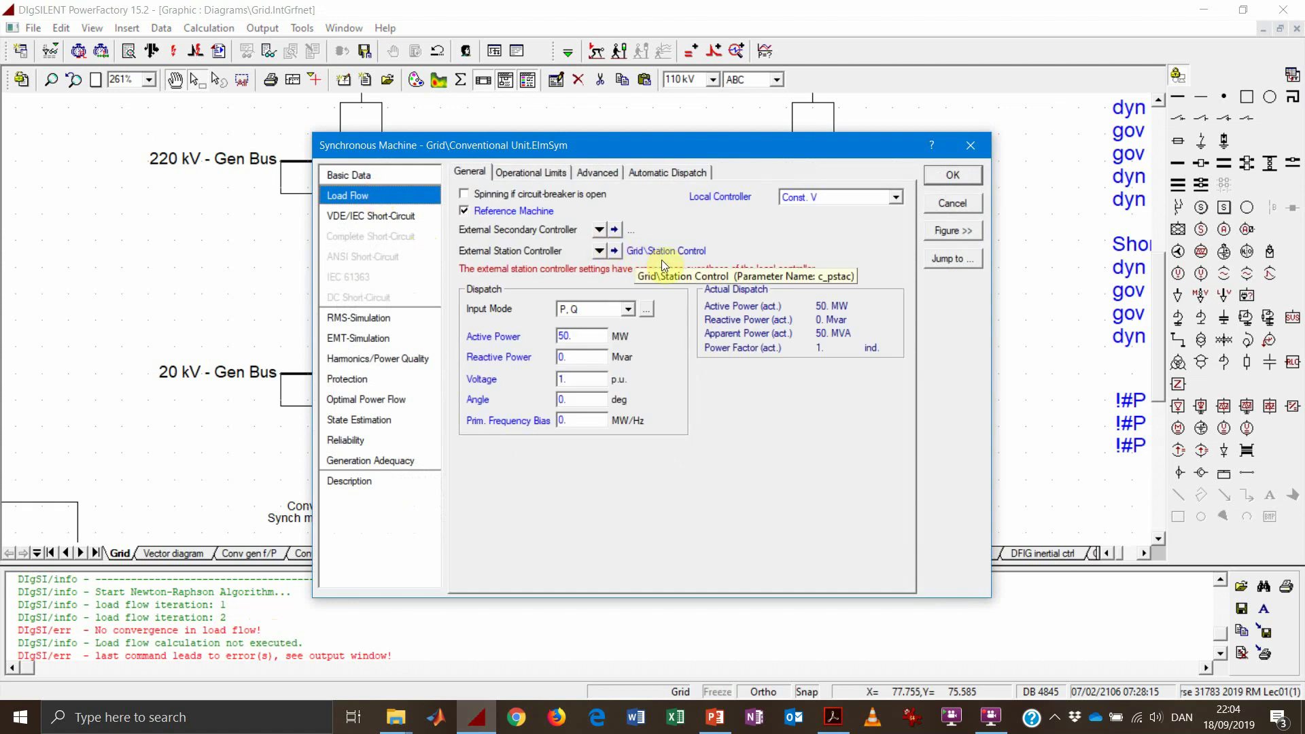
left_click(612, 256)
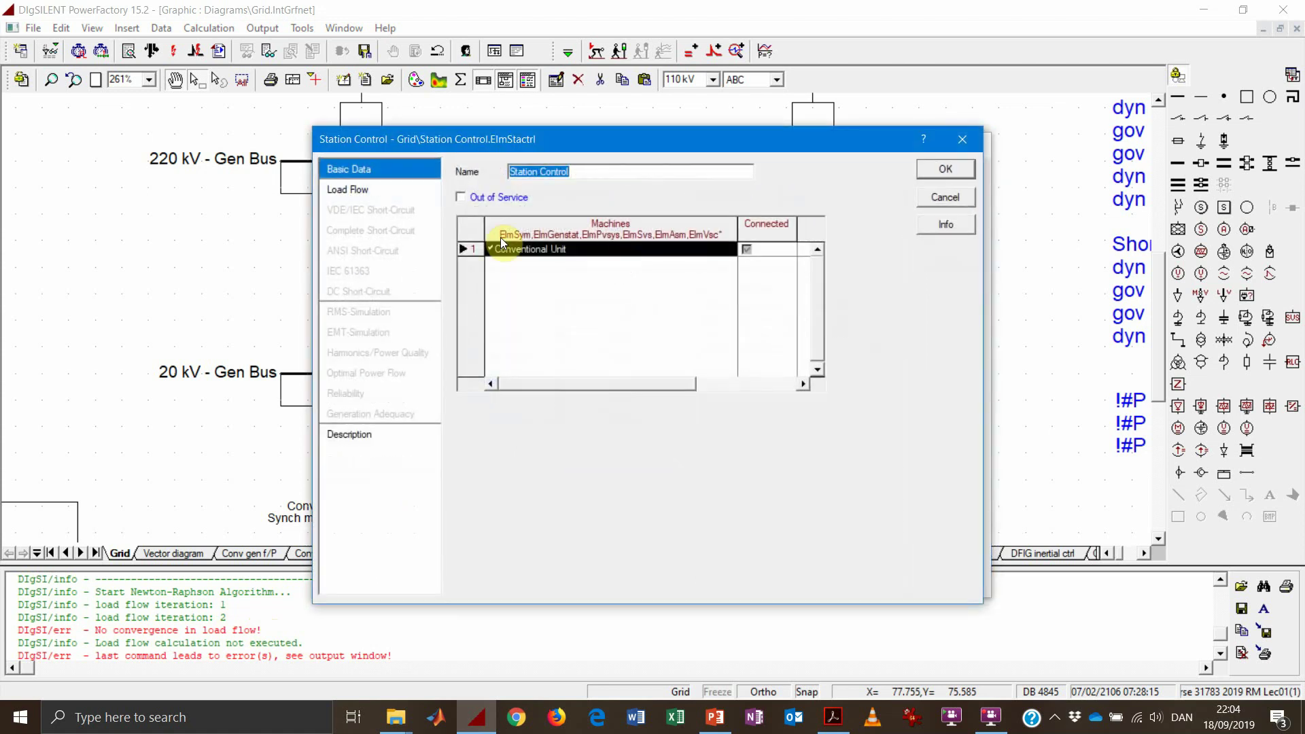
left_click(382, 189)
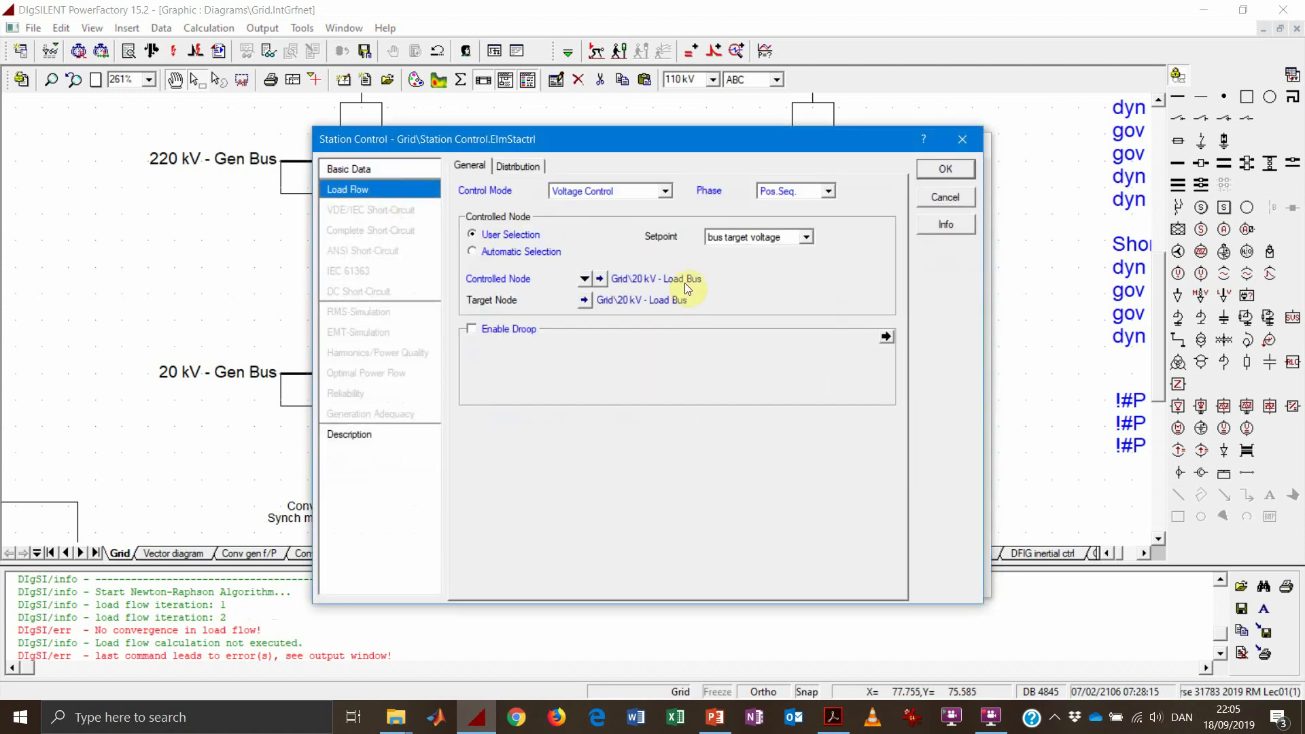
left_click(952, 197)
left_click(949, 176)
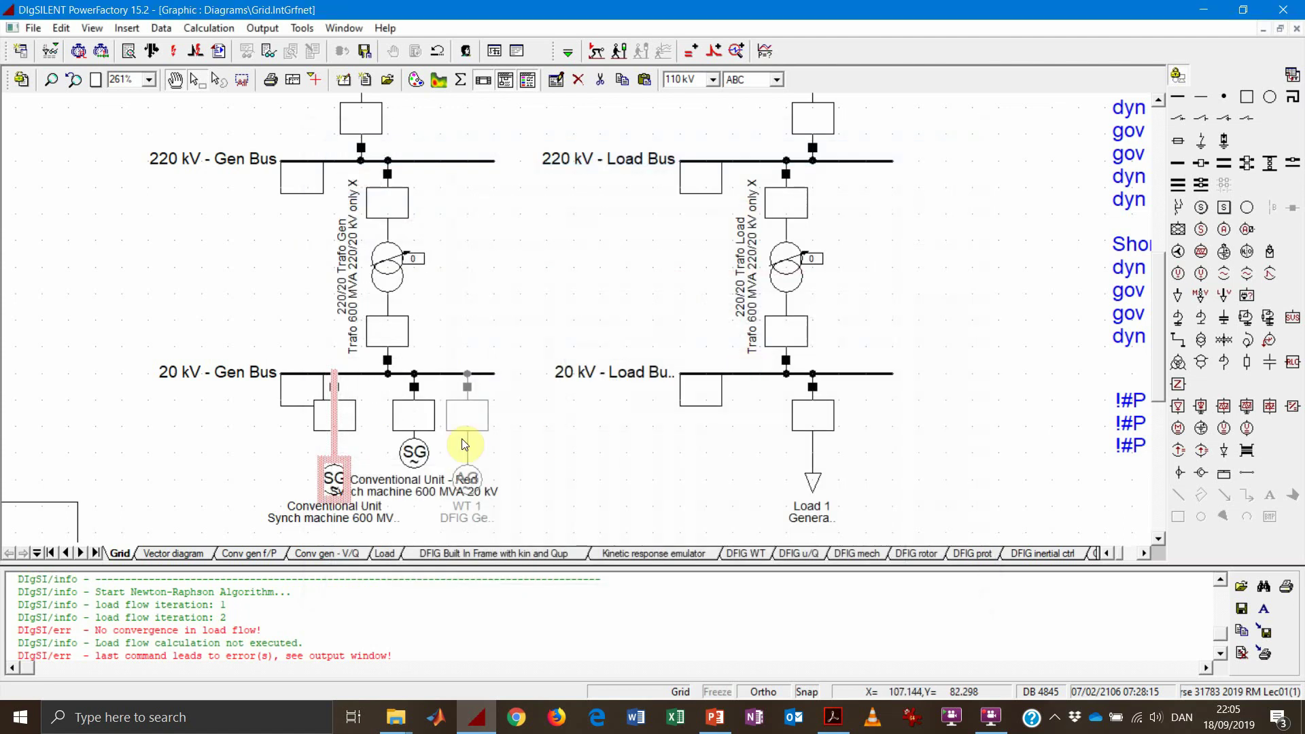
double_click(412, 450)
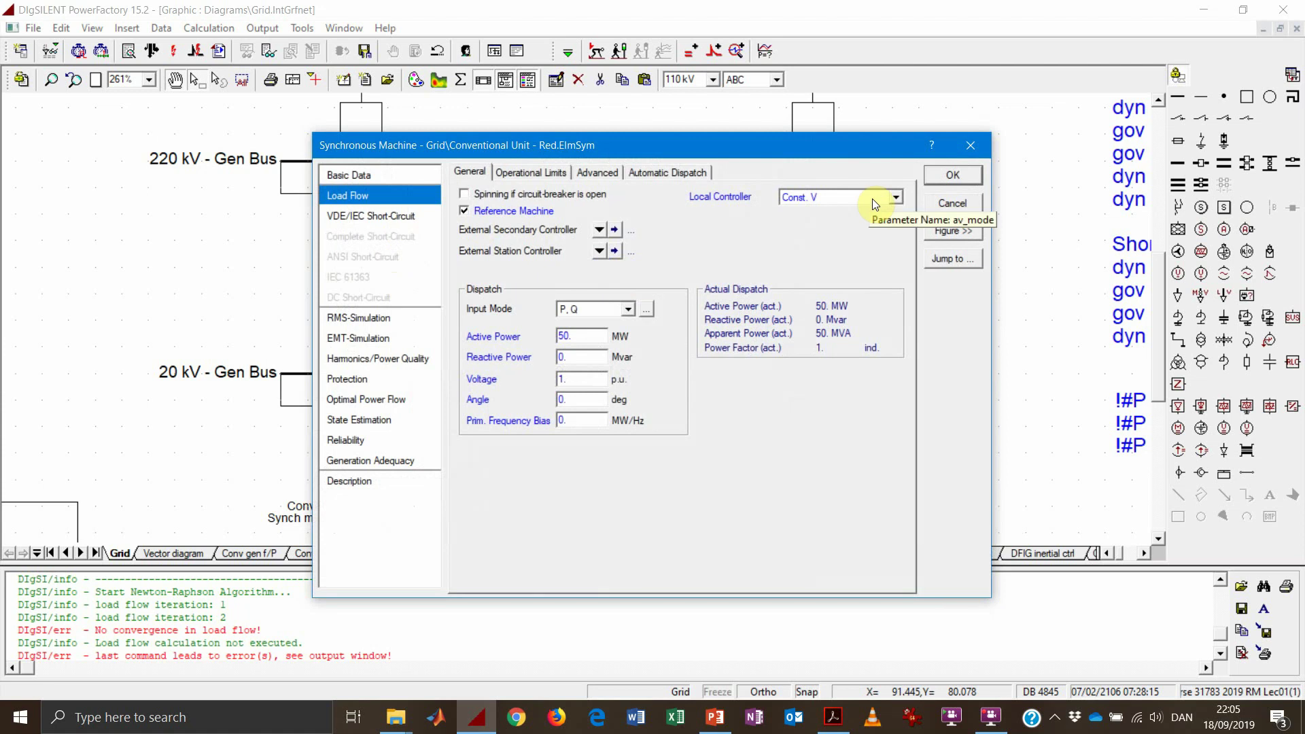
left_click(953, 203)
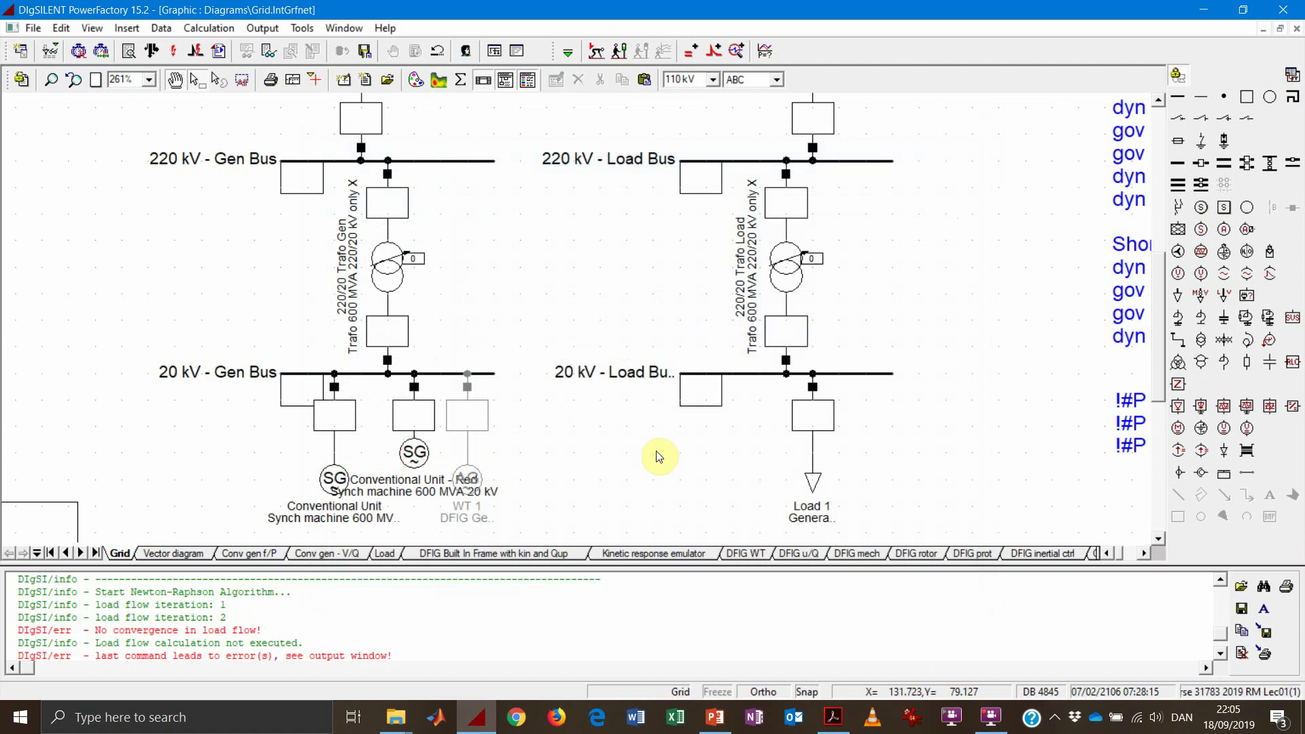
left_click(342, 480)
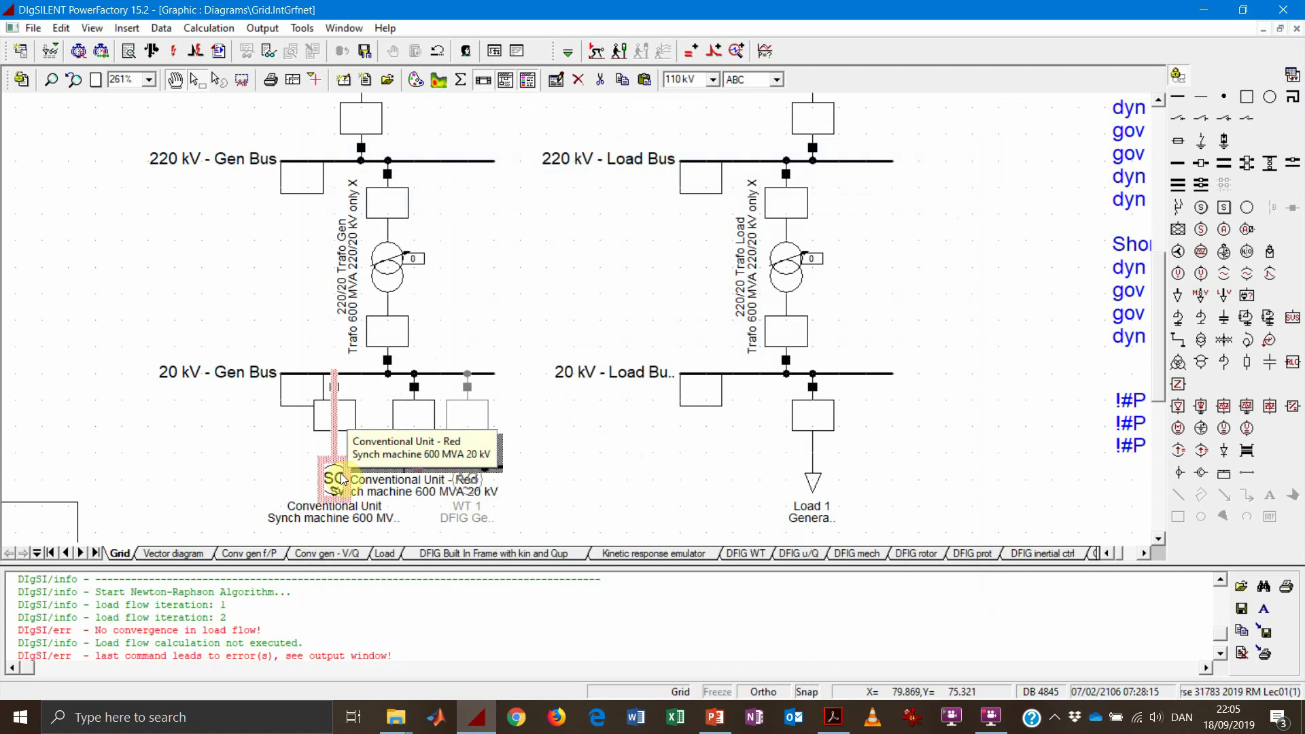
left_click(812, 478)
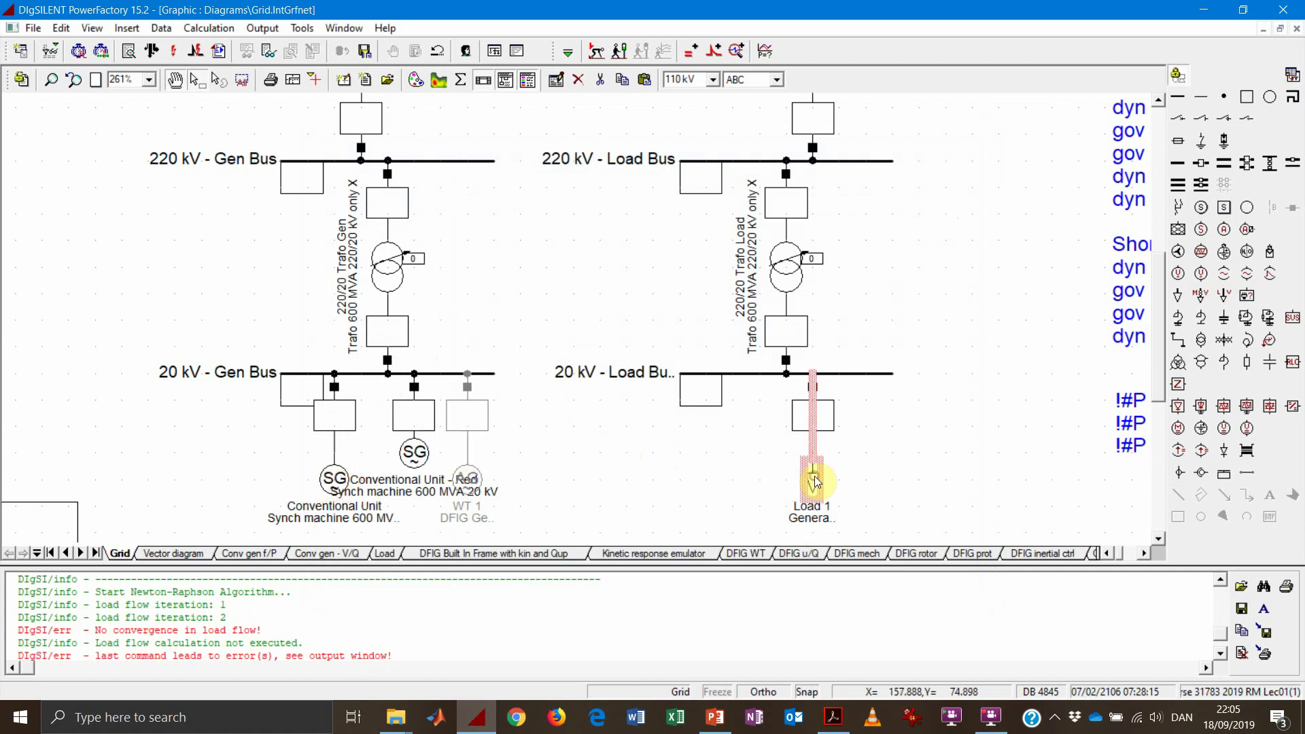
left_click(412, 465)
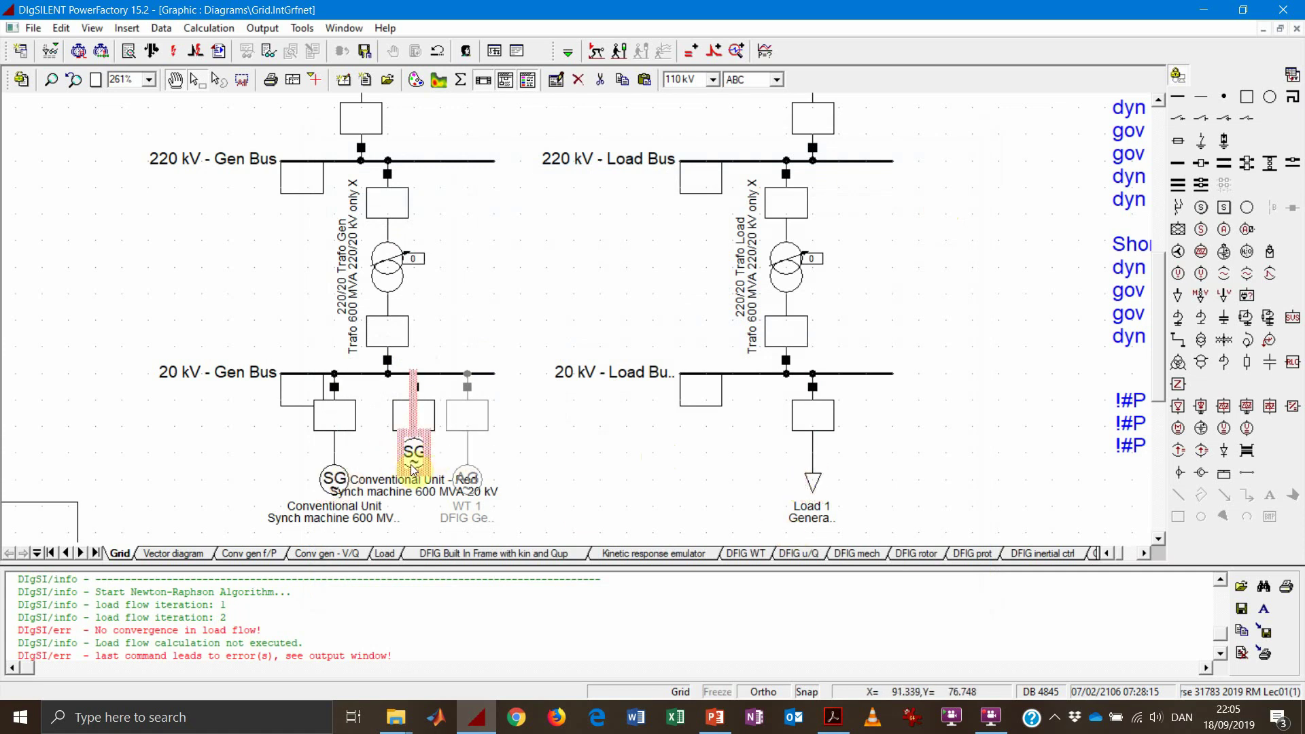
left_click(434, 373)
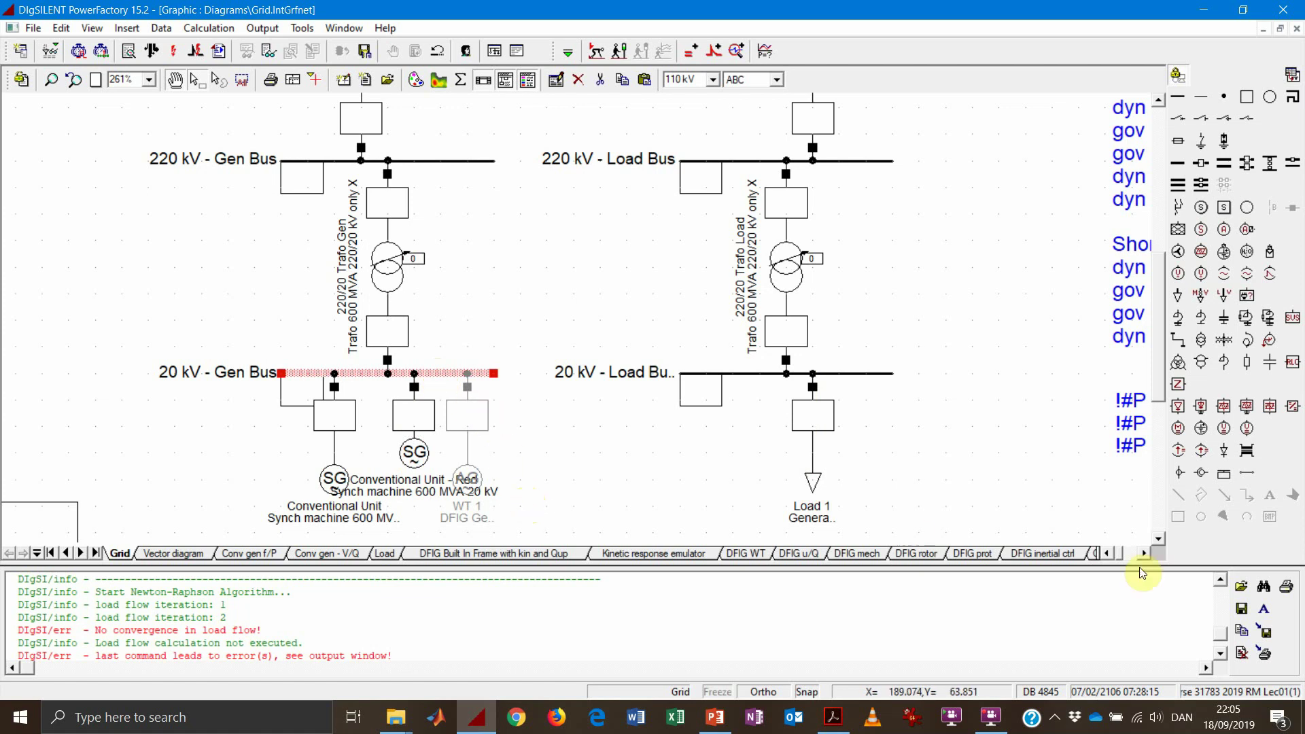
Clear all messages from the output window and deselect the 20 kV Gen Bus
left_click(1236, 658)
left_click(700, 422)
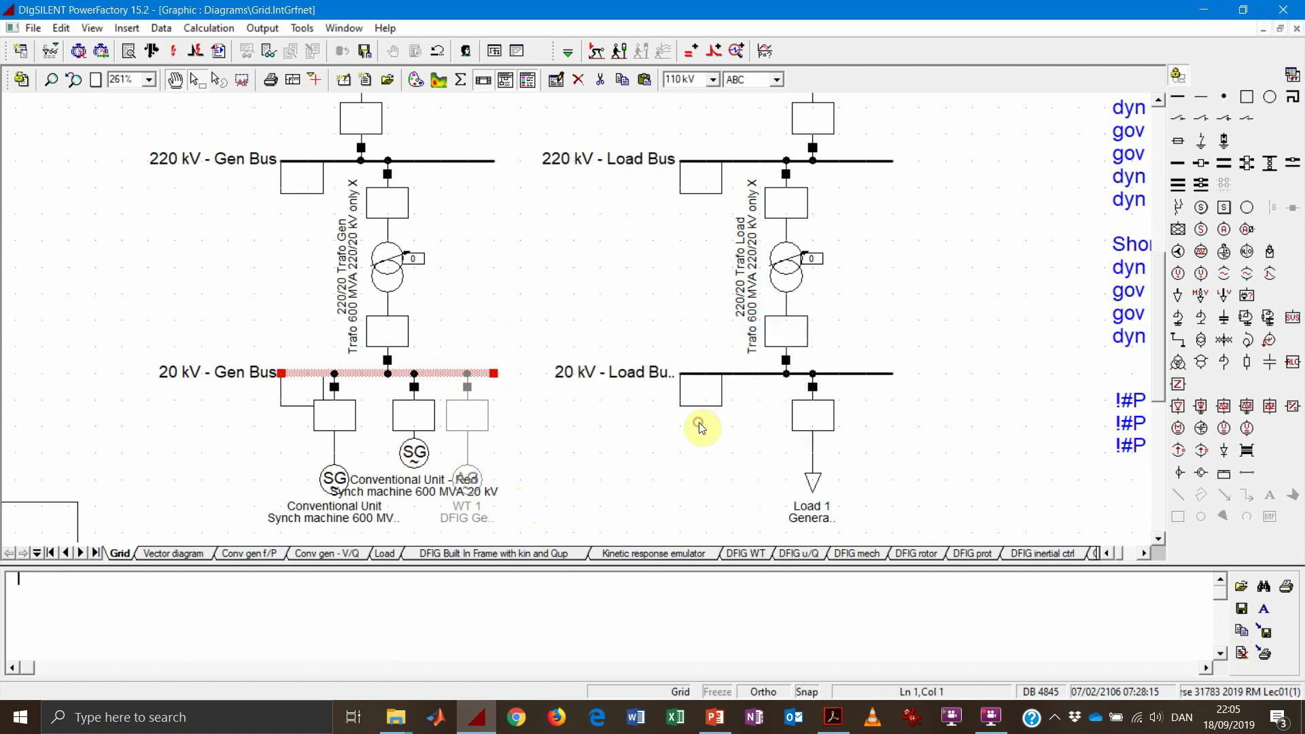
left_click(659, 458)
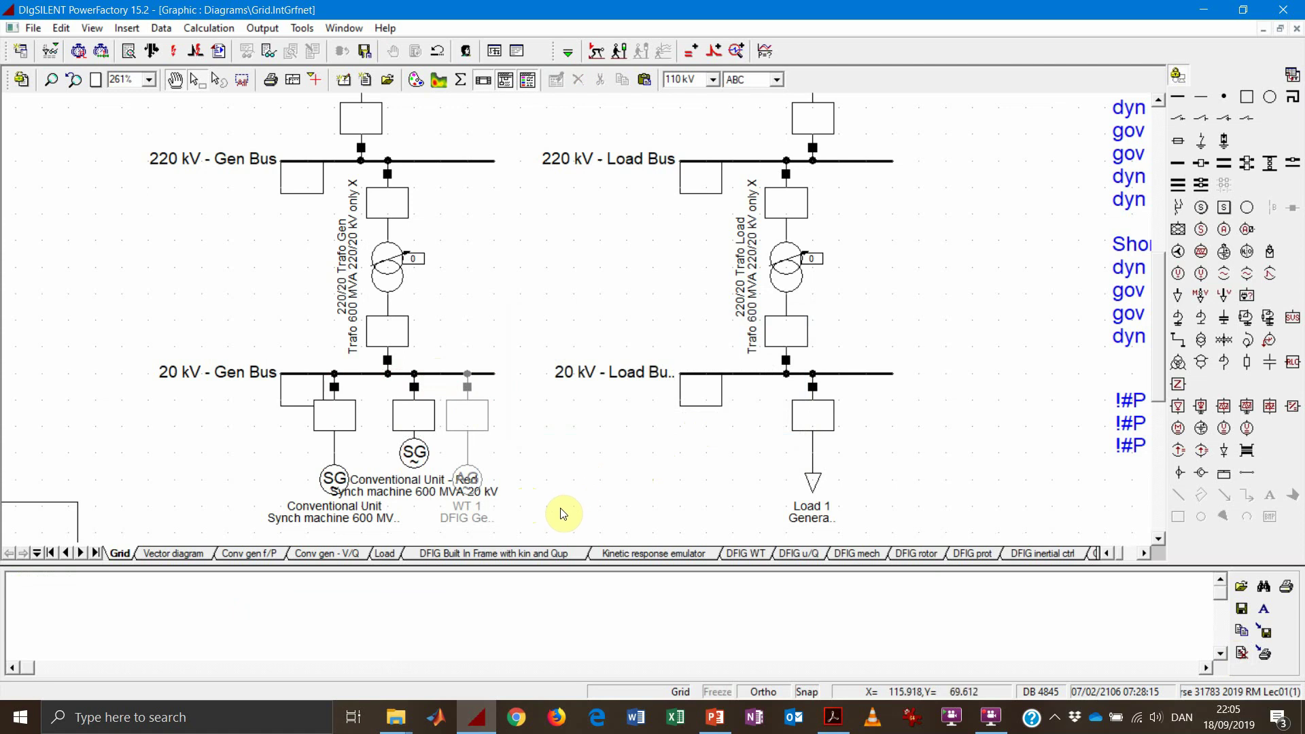
Set the local controller of Conventional Unit - Red to Const. Q in its load flow data
double_click(421, 461)
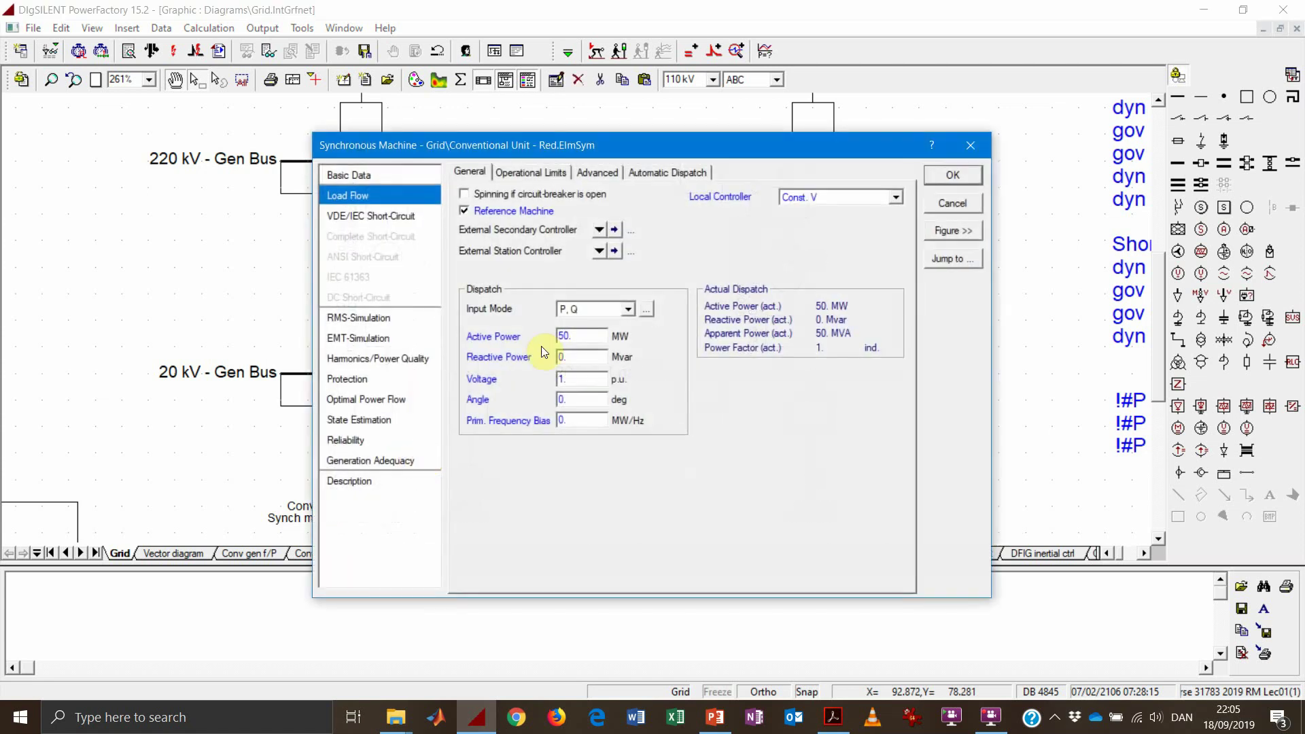
left_click(818, 197)
left_click(824, 223)
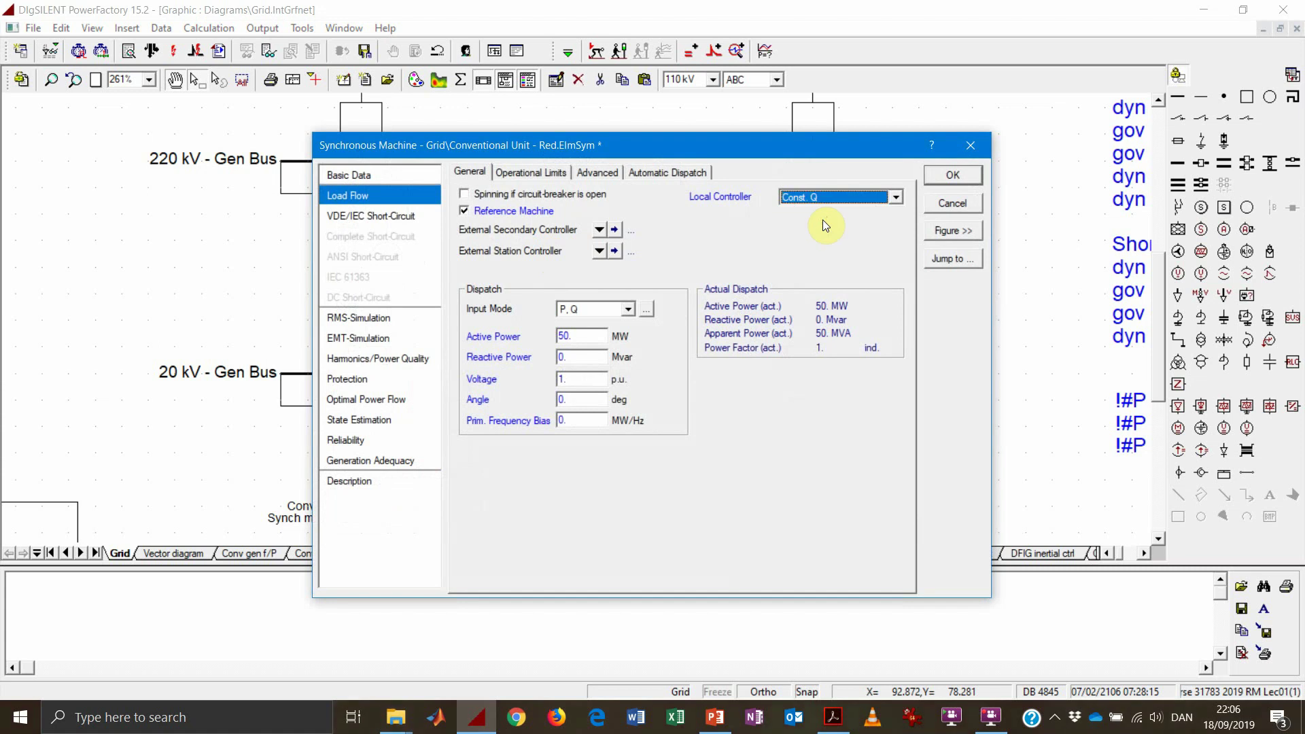
left_click(953, 175)
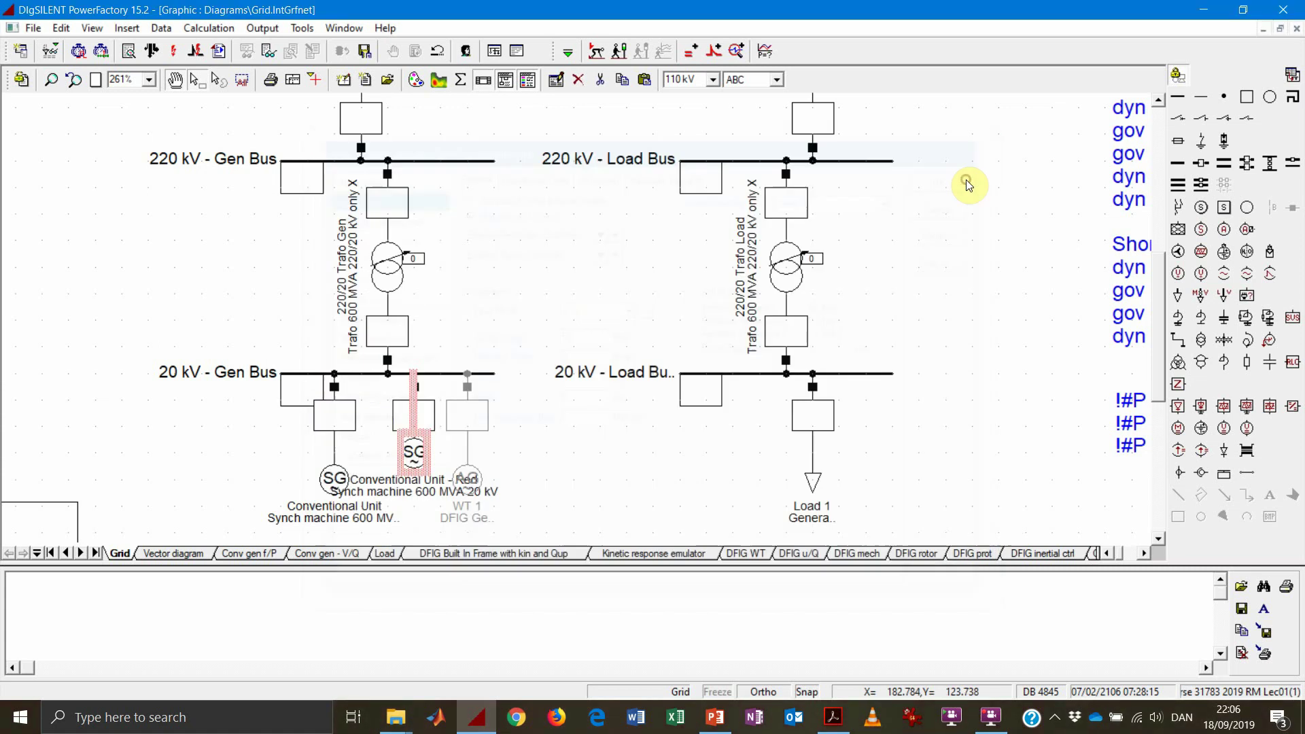
Execute the load flow calculation and check the results at Conventional Unit - Red
left_click(161, 58)
left_click(904, 151)
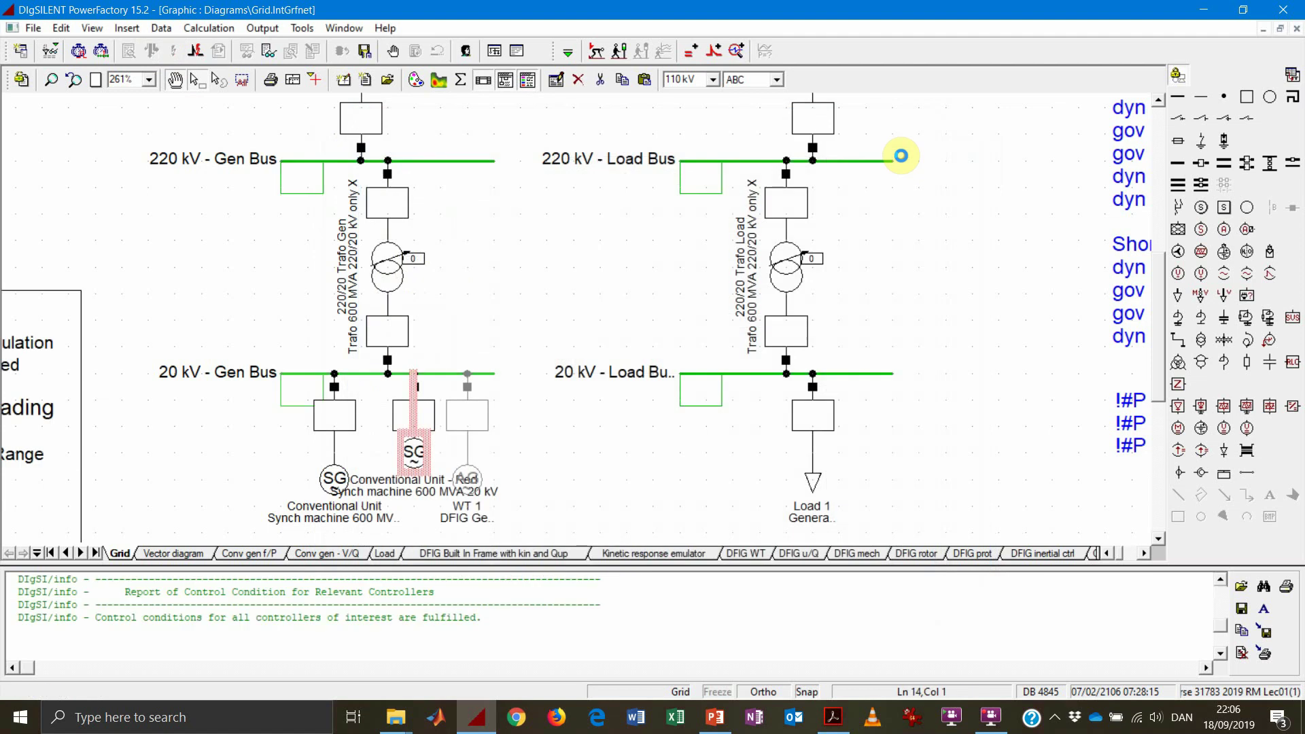
left_click(680, 465)
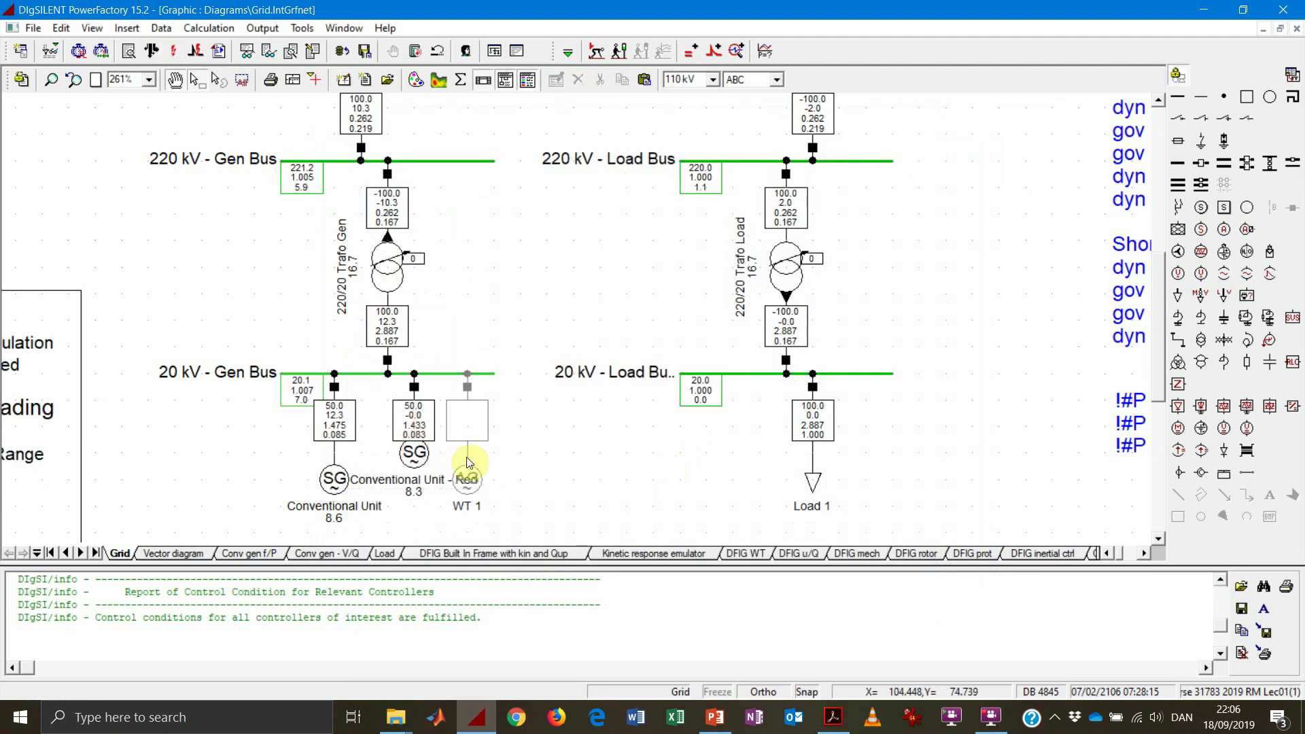
mouse_move(421, 432)
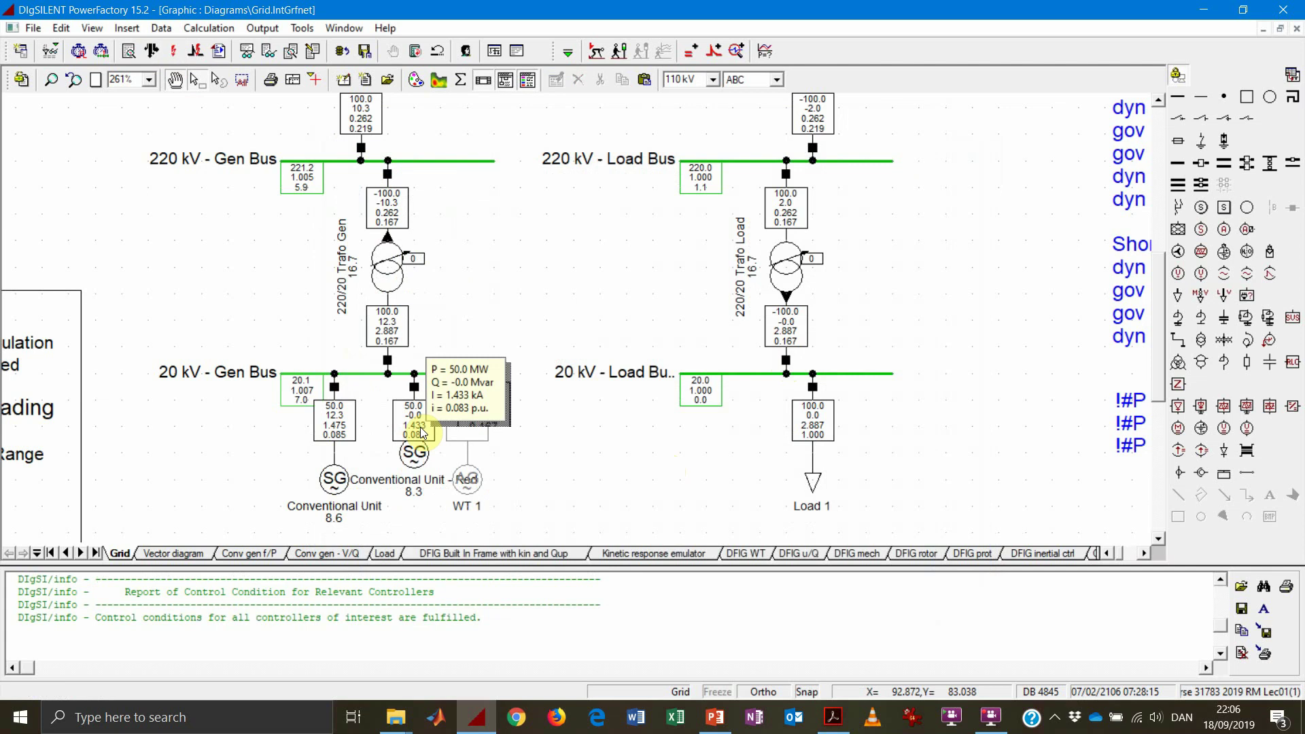
Set the active power dispatch of Conventional Unit - Red to 25 MW
double_click(418, 459)
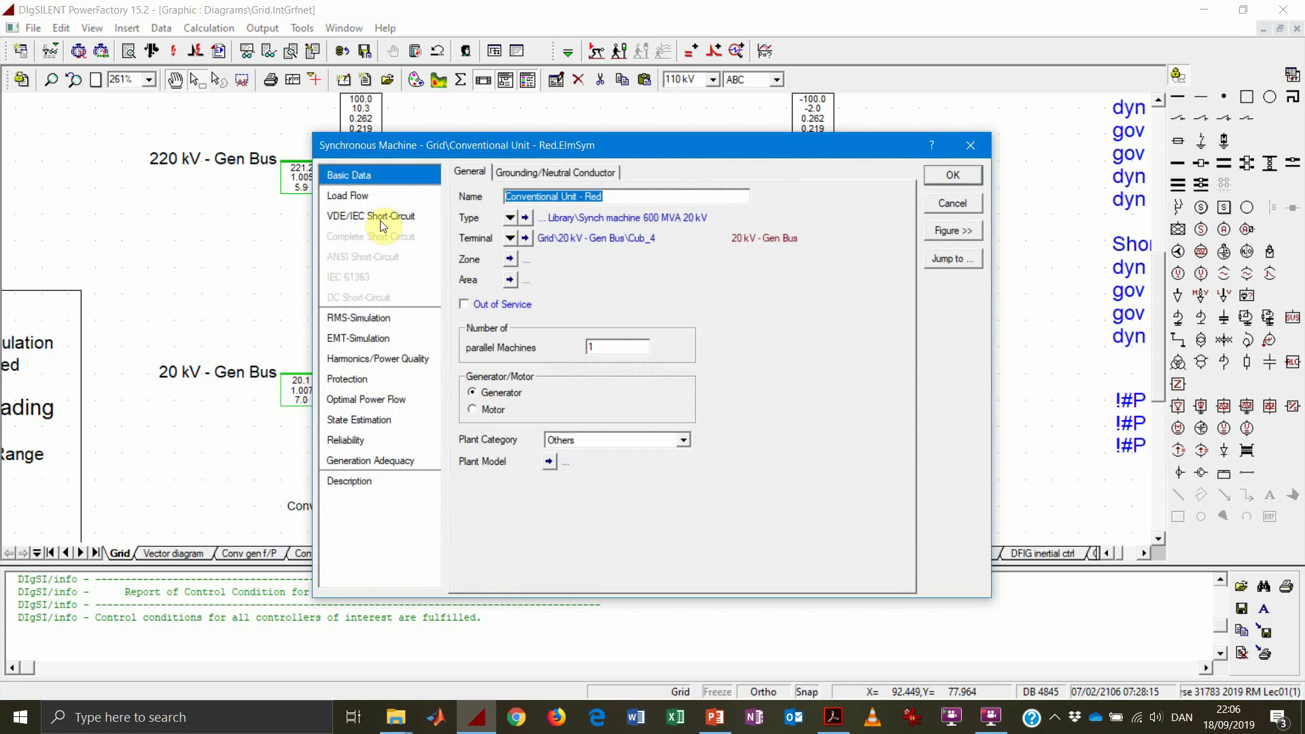
left_click(348, 195)
double_click(576, 333)
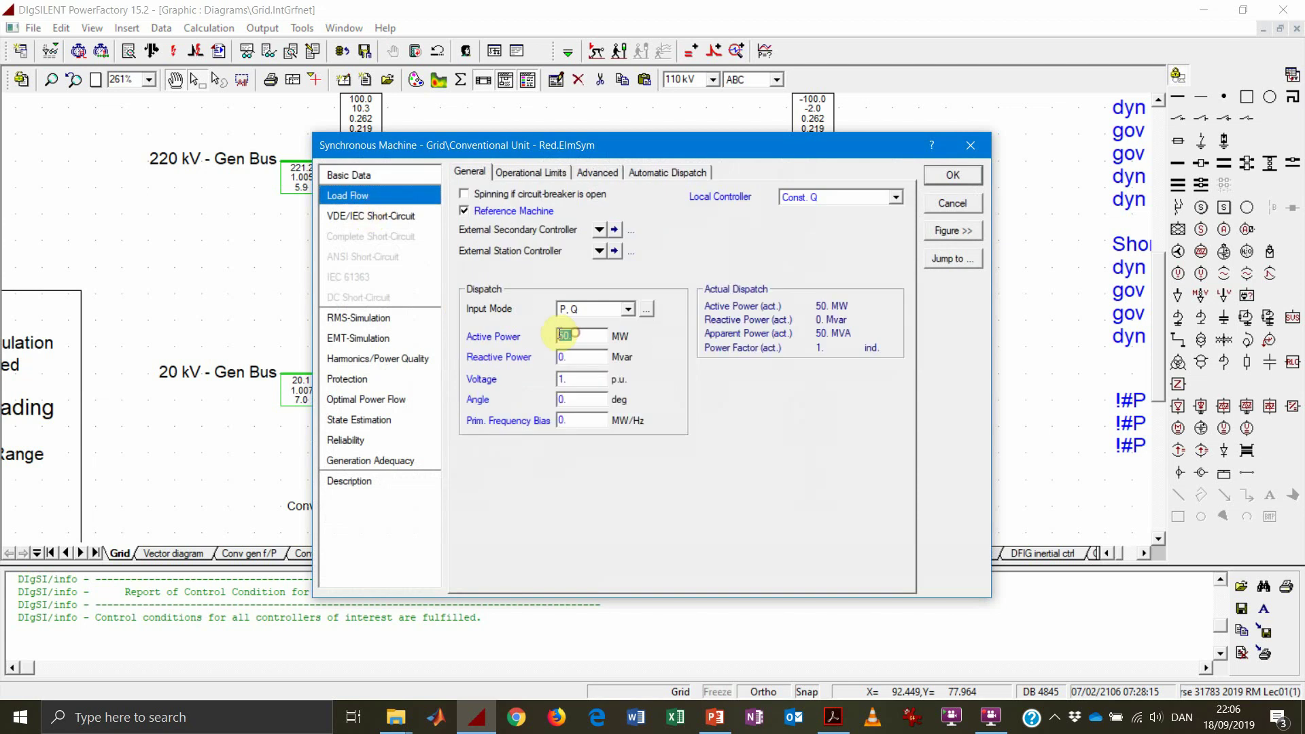
key("BackSpace")
type("25")
left_click(967, 178)
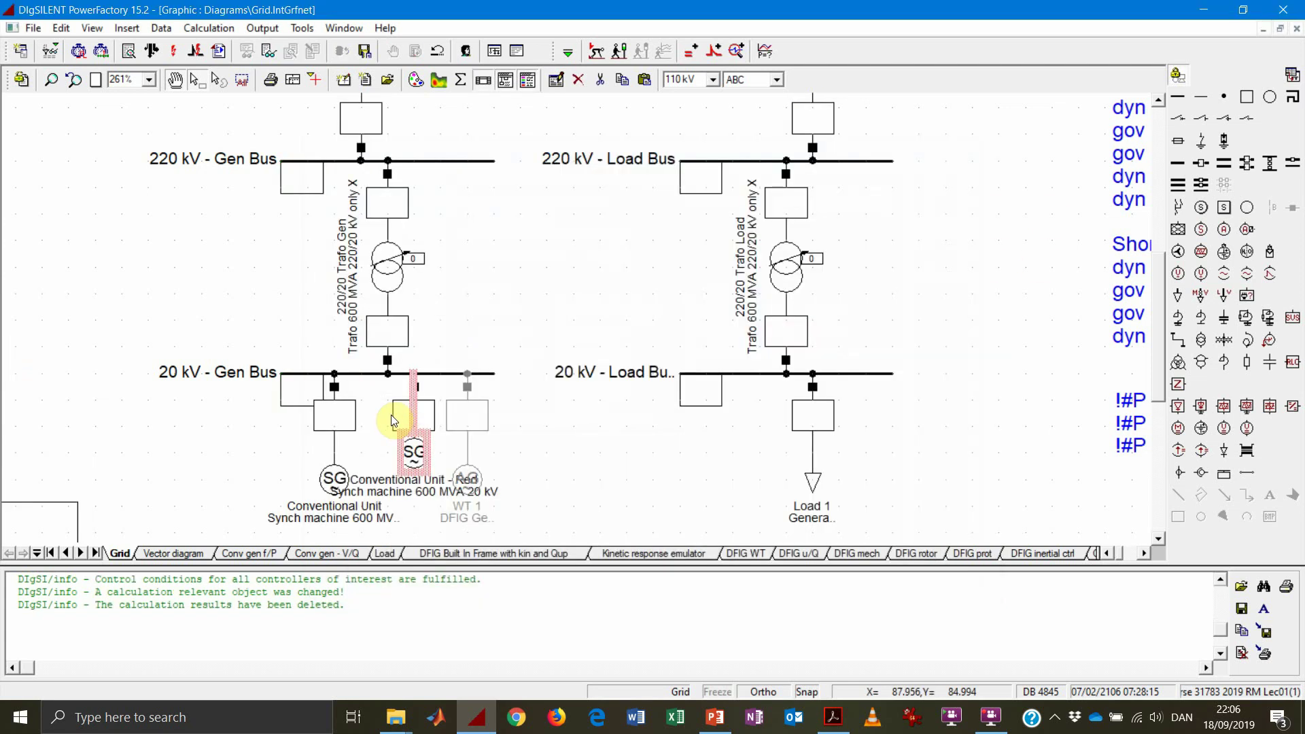
Run the load flow again and compare the power outputs of both conventional units
left_click(151, 53)
left_click(890, 151)
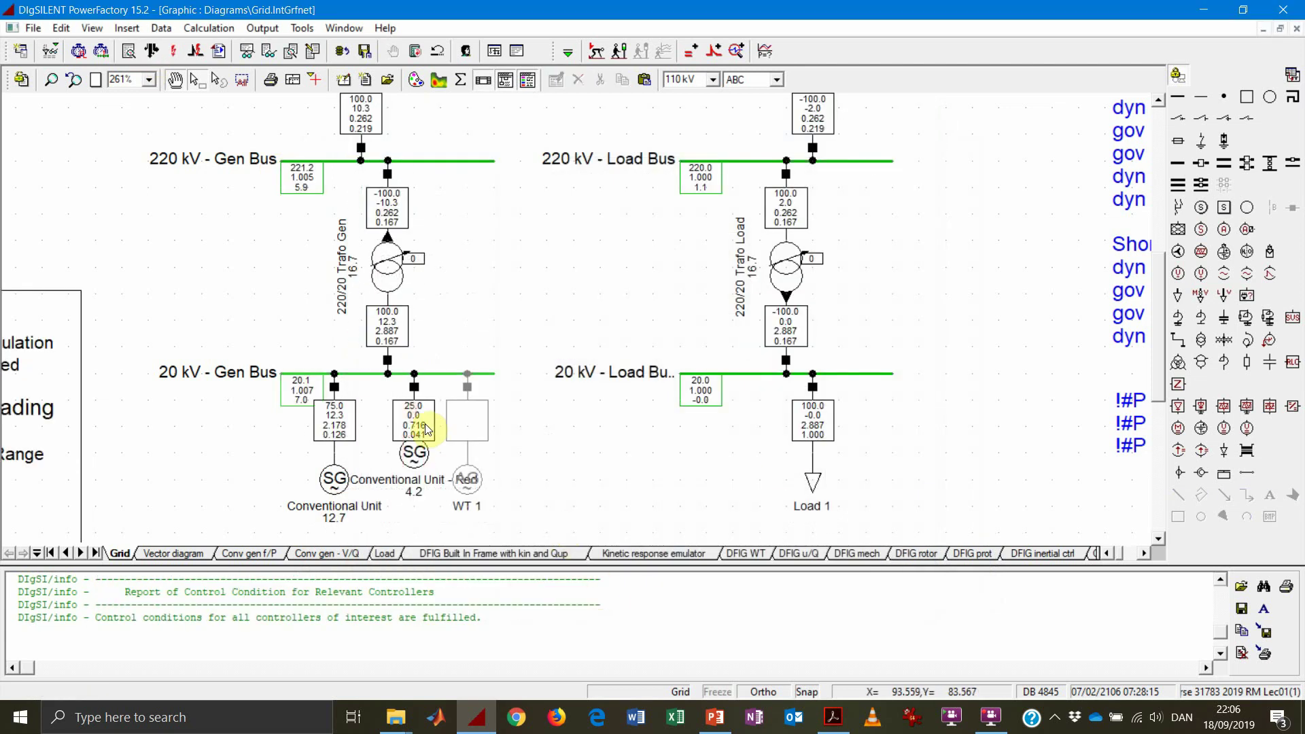
mouse_move(427, 427)
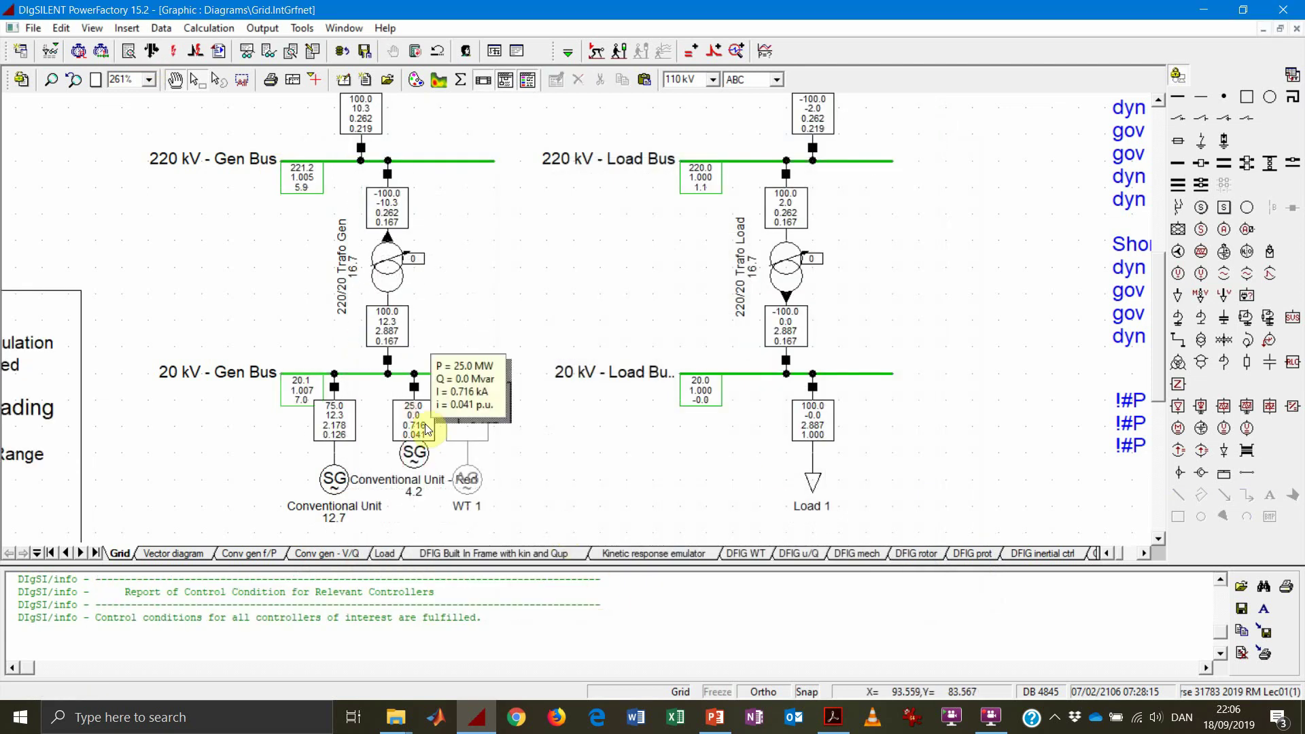
mouse_move(333, 494)
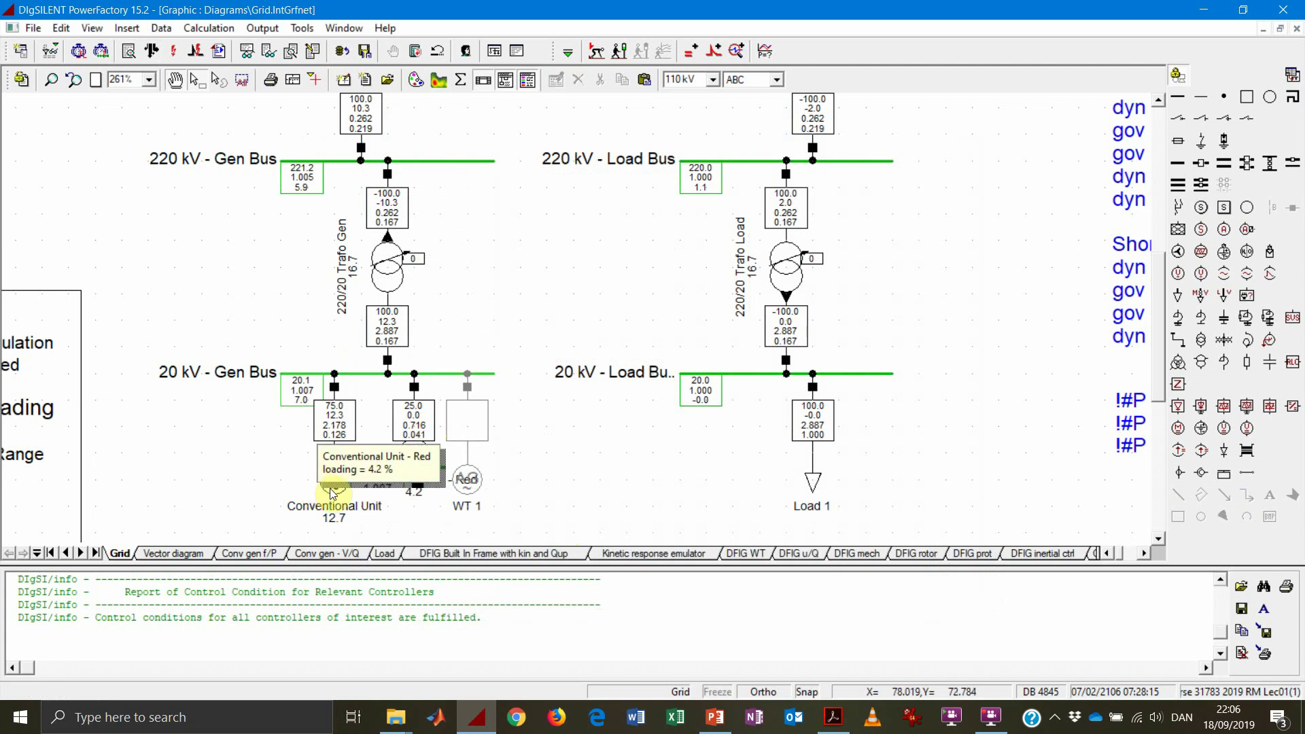
mouse_move(345, 410)
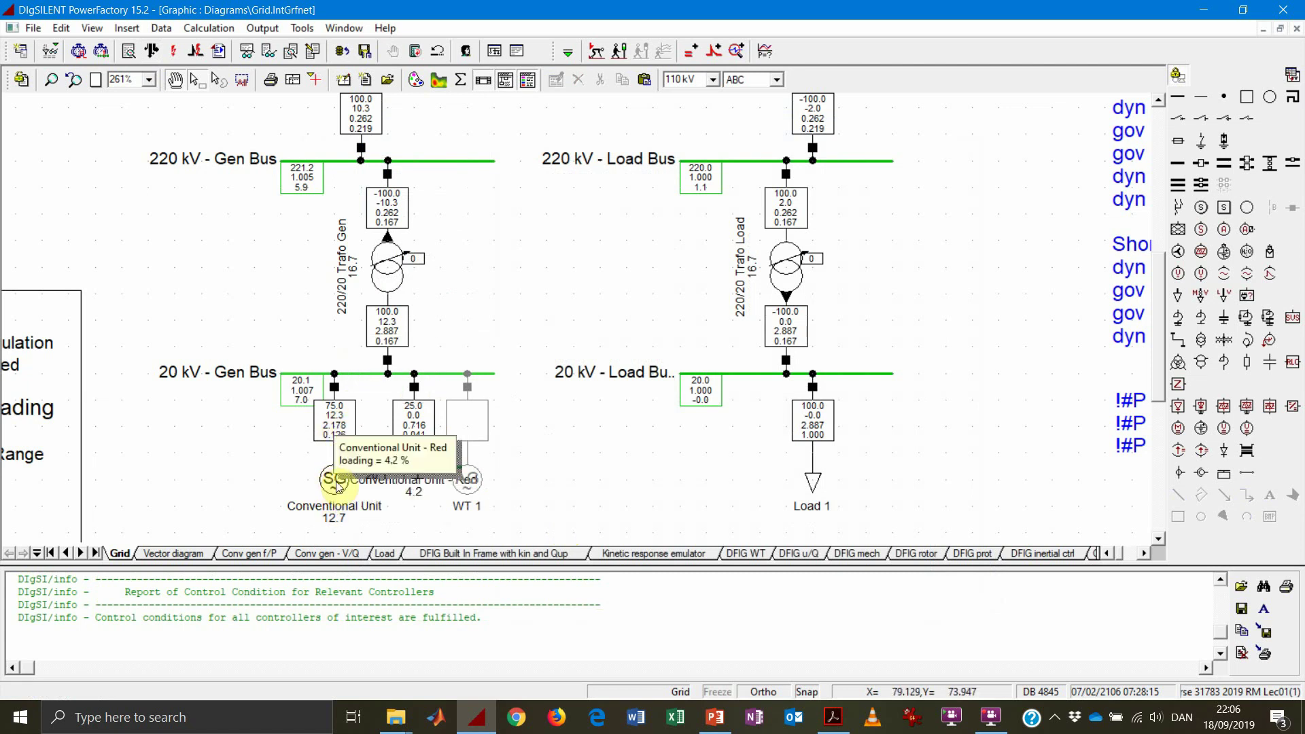
Check the reference machine and dispatch settings in the original Conventional Unit's load flow data
double_click(336, 484)
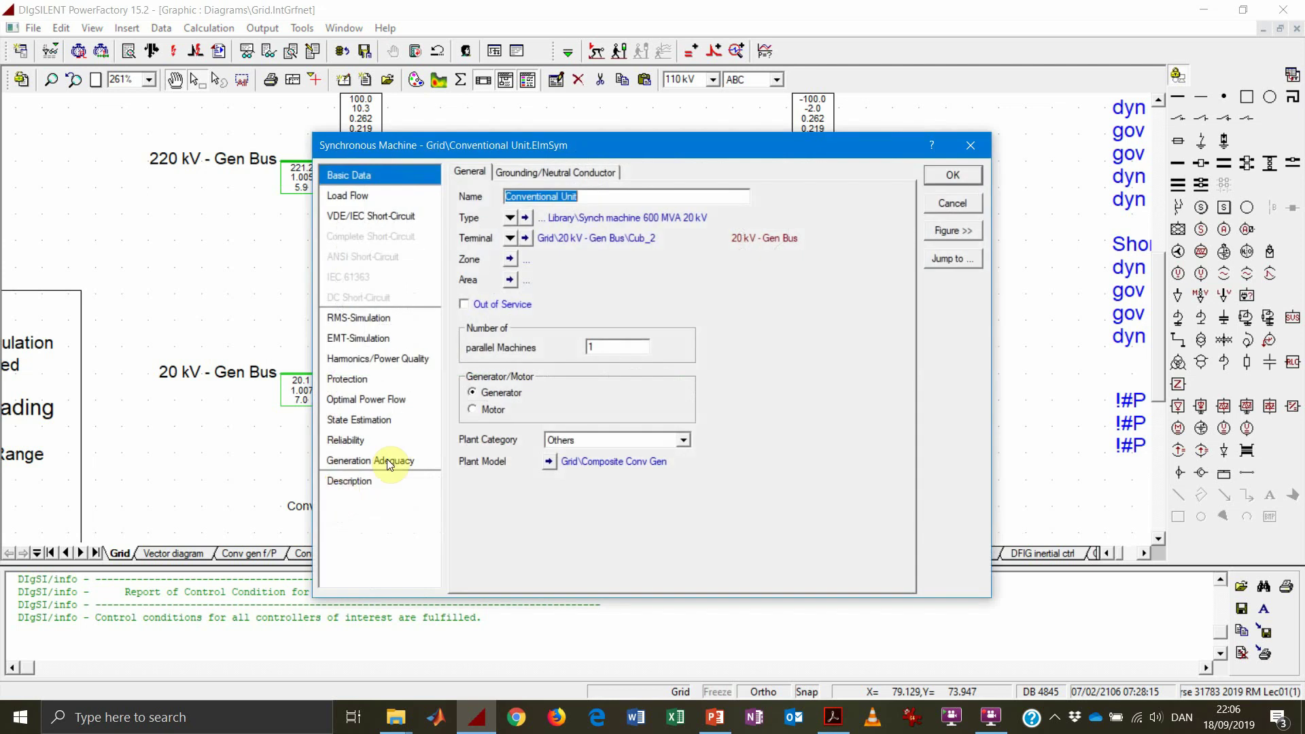
left_click(399, 197)
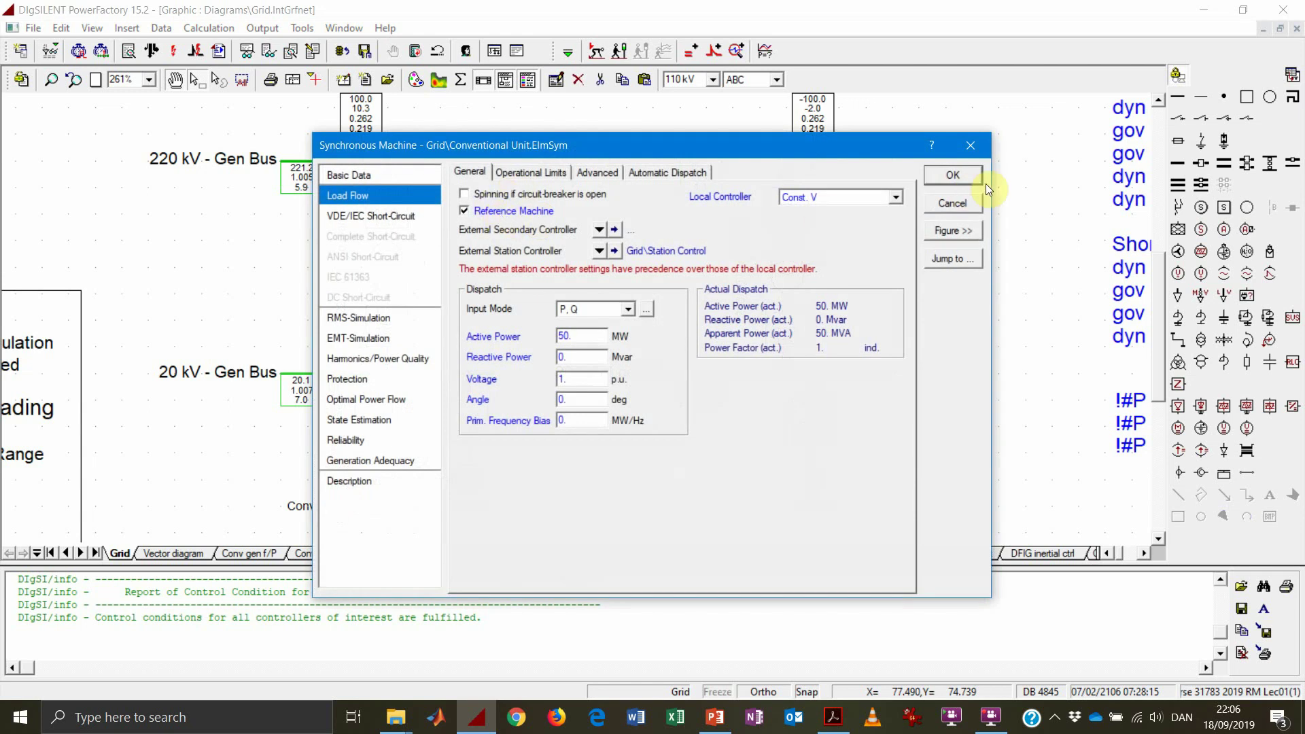
left_click(953, 175)
Disable the Reference Machine option for Conventional Unit - Red
left_click(421, 466)
double_click(421, 466)
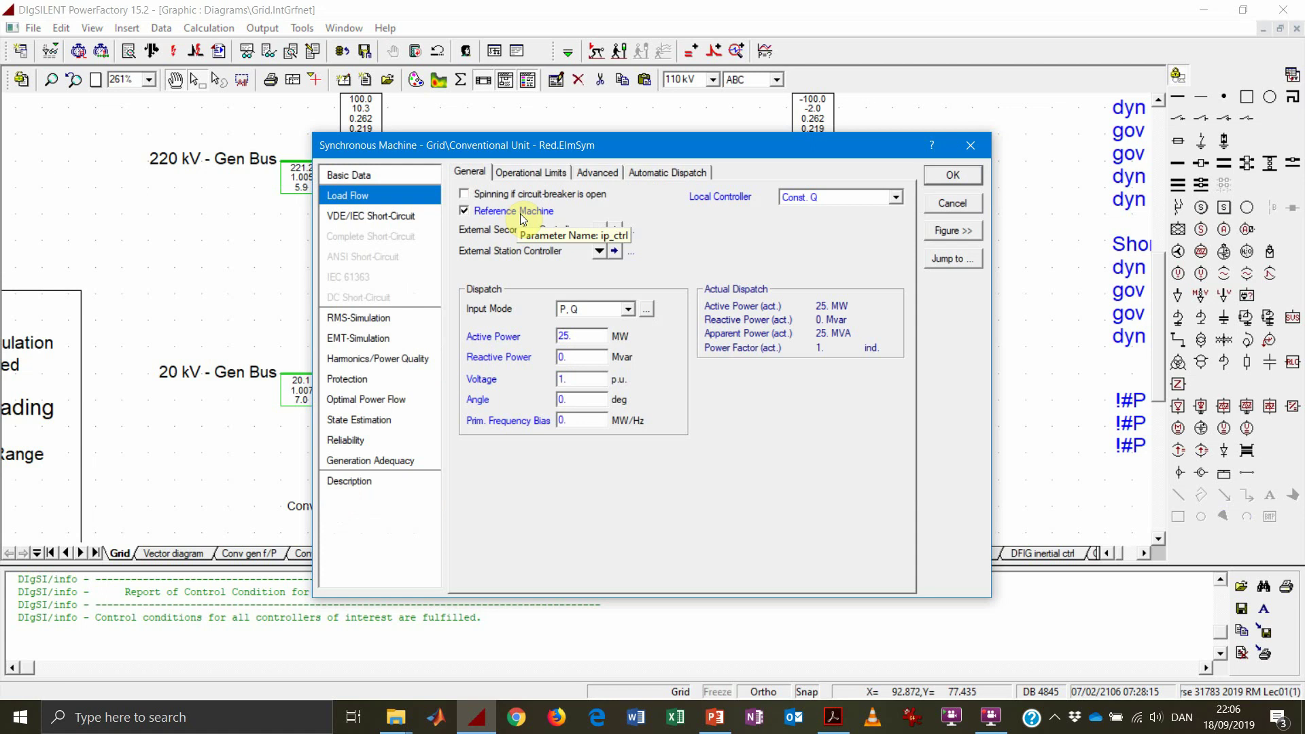
left_click(521, 212)
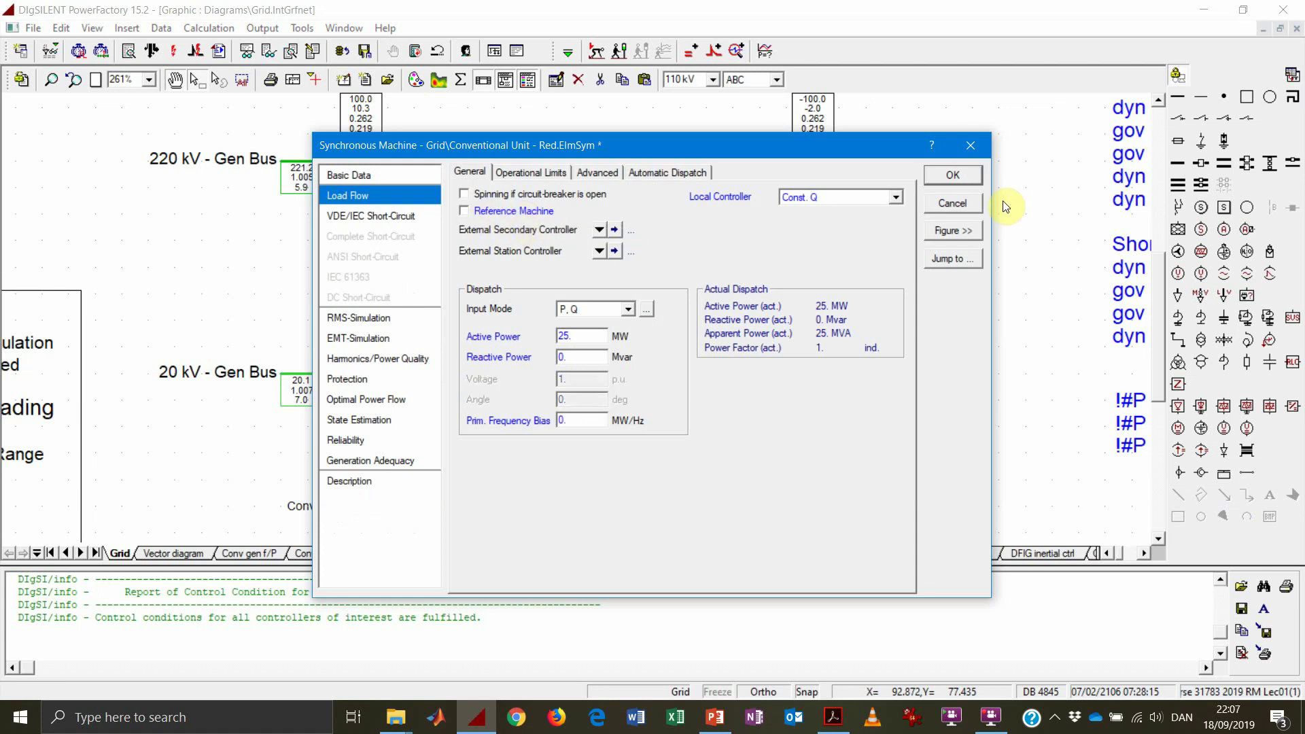
left_click(954, 177)
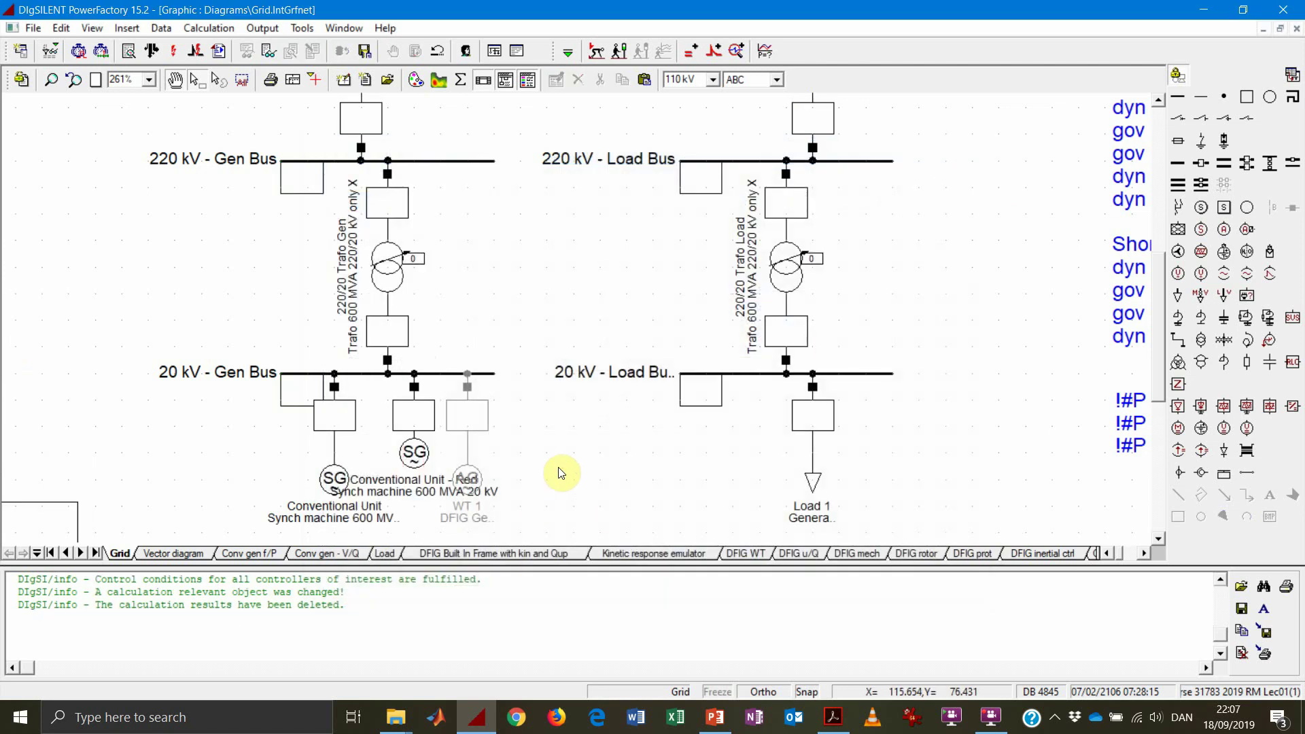
Review the load flow settings of Conventional Unit - Red, leave them unedited, and deselect the machine
left_click(412, 456)
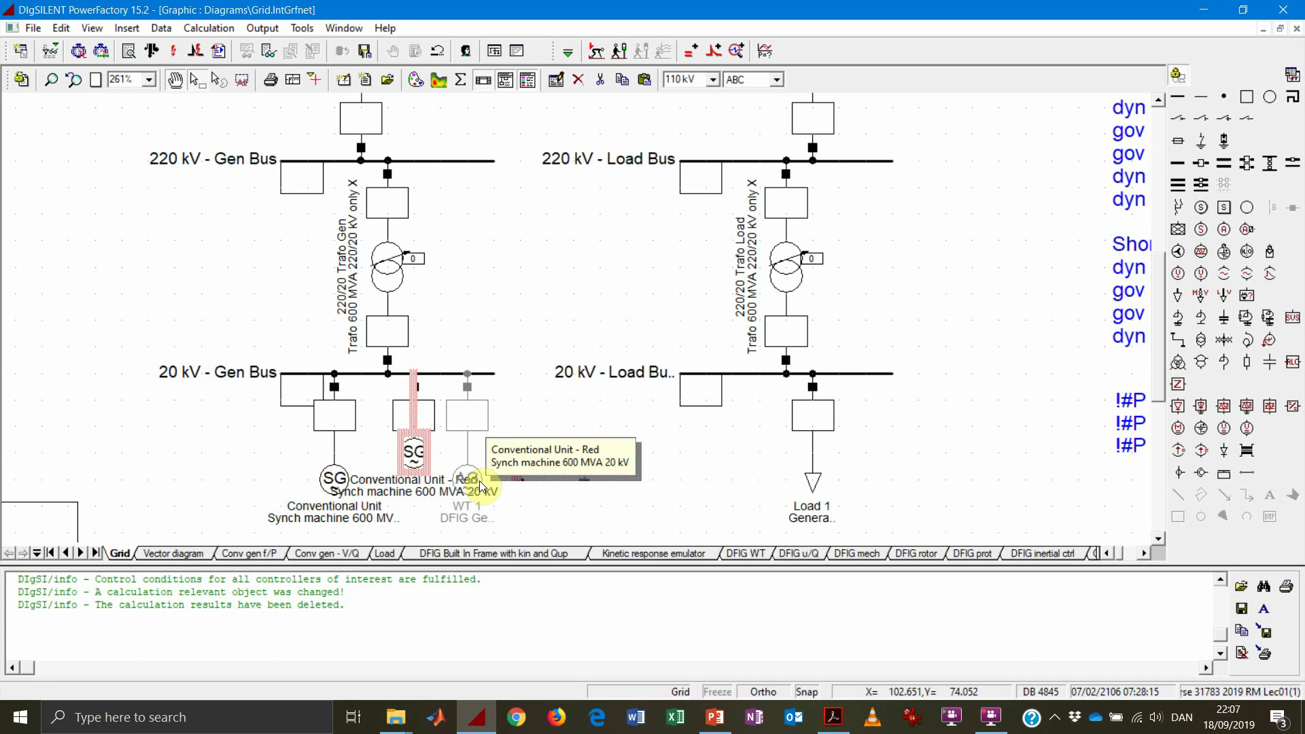
double_click(412, 452)
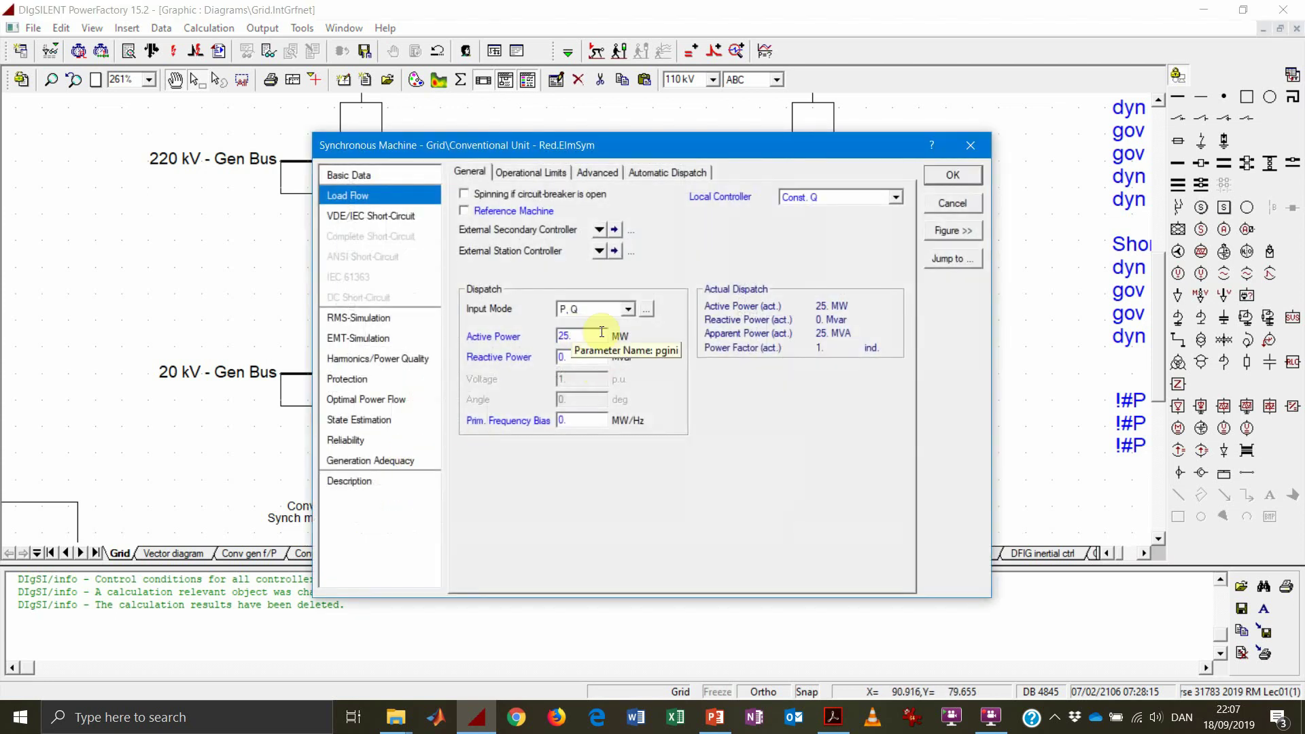
left_click(942, 203)
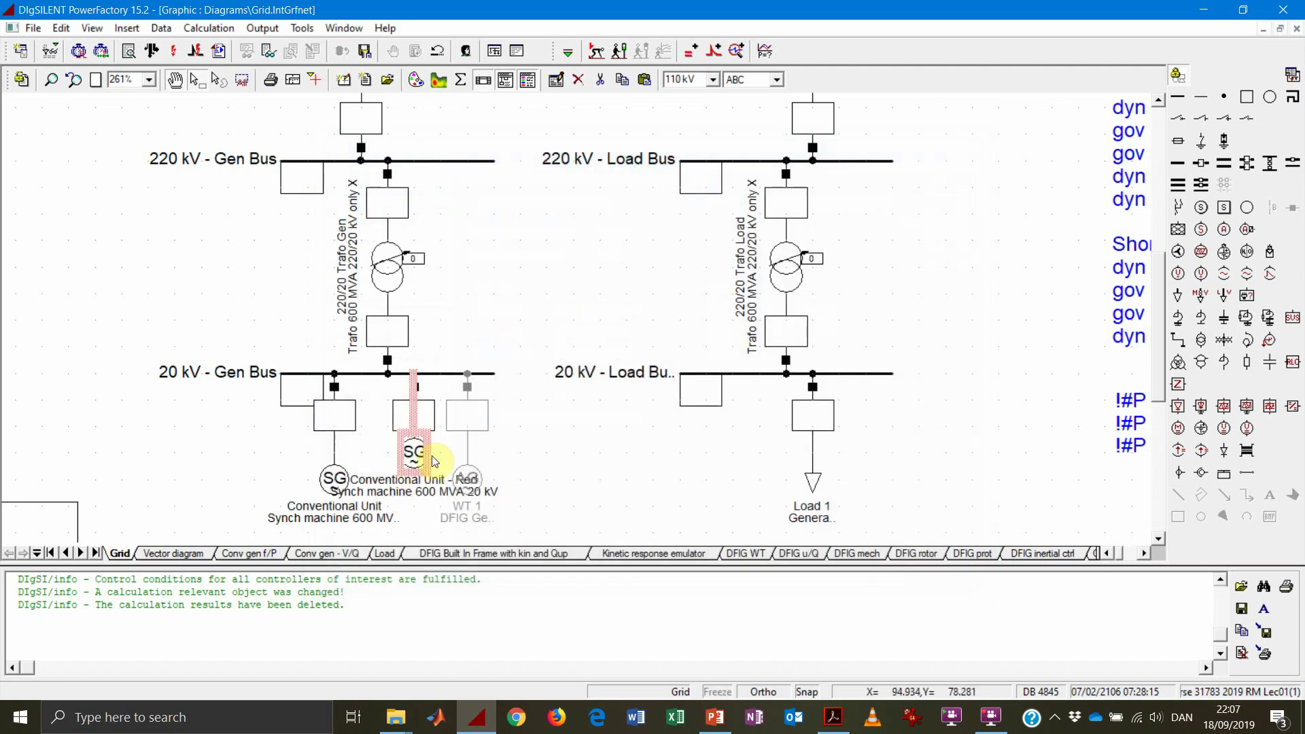
left_click(534, 461)
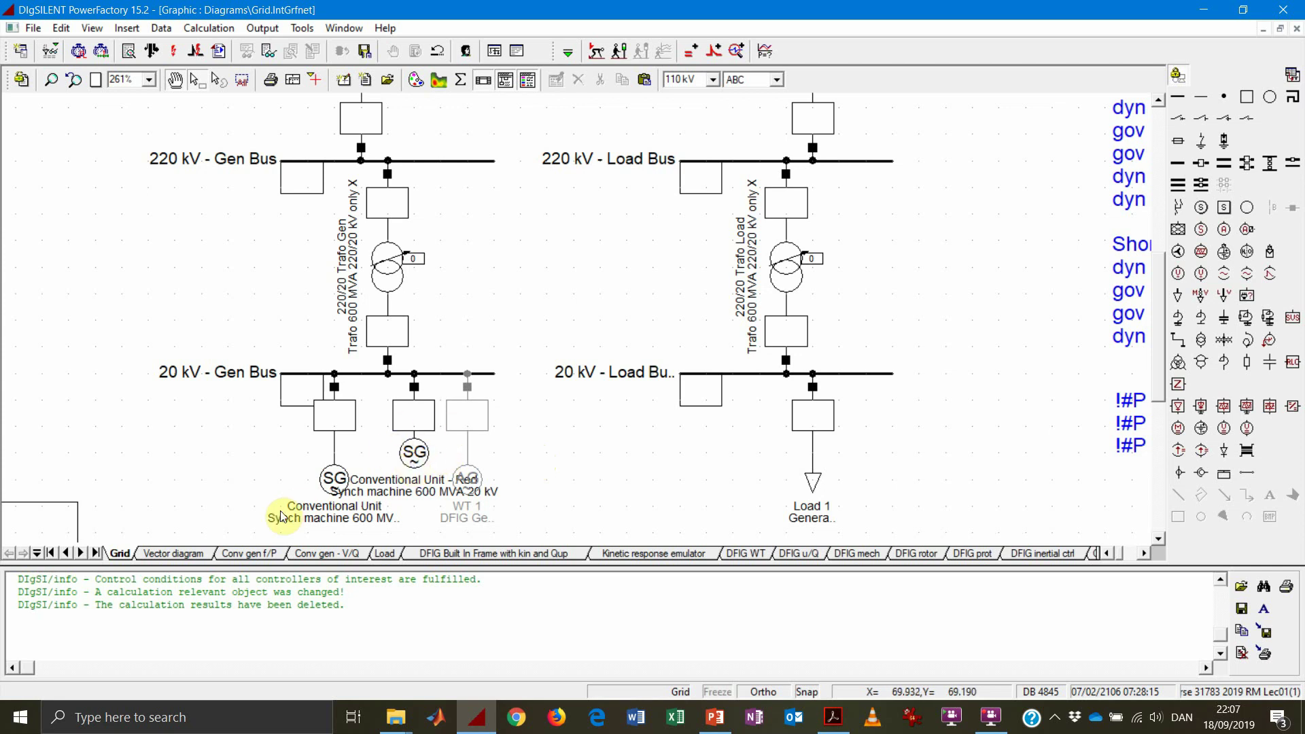
Open the Data Manager and browse to the Grid folder in the Network Data of Course 31783 2019 RM Lec01(1)
left_click(20, 52)
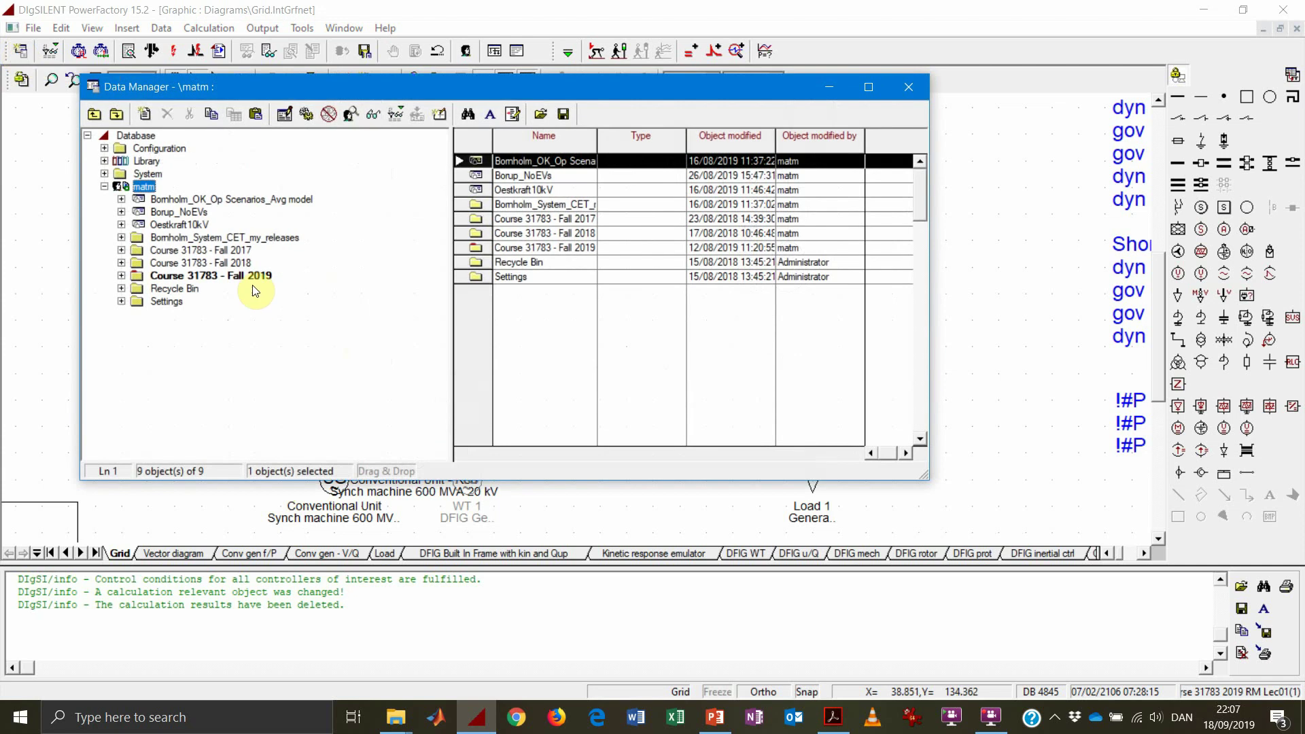
double_click(247, 279)
double_click(252, 301)
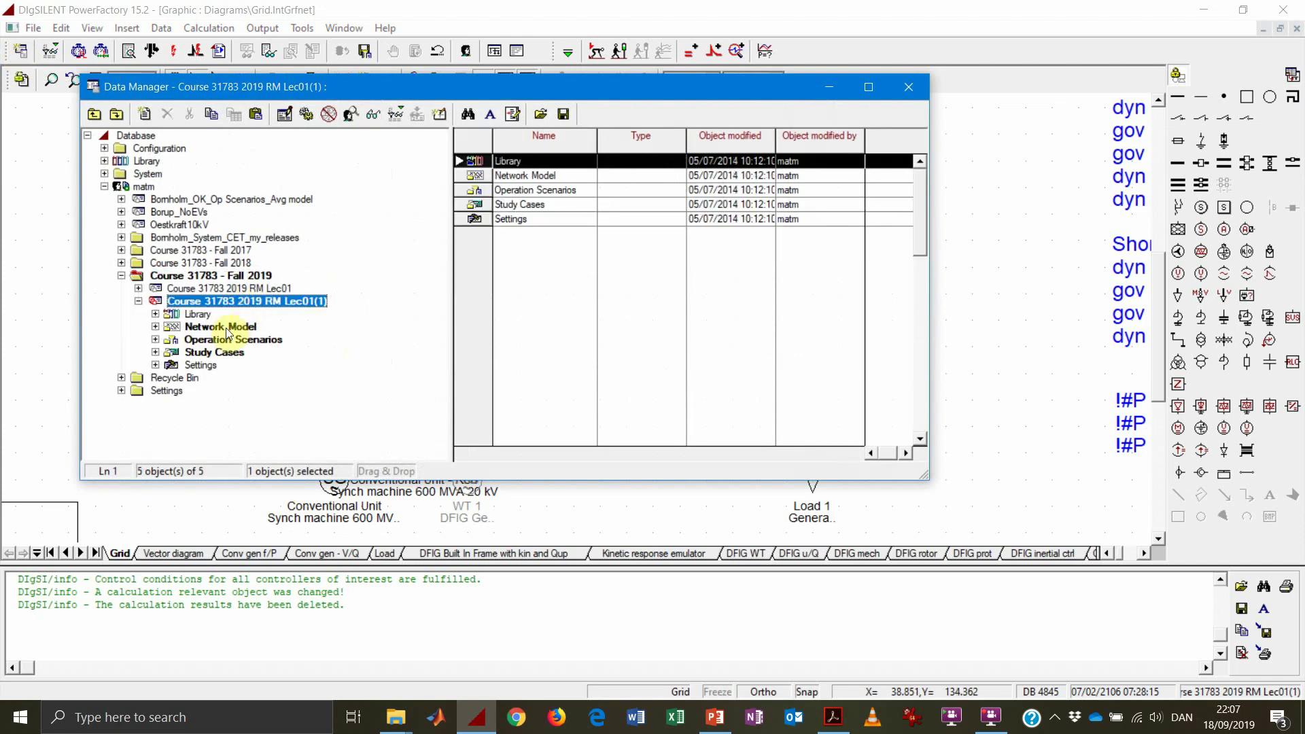
double_click(221, 327)
double_click(234, 352)
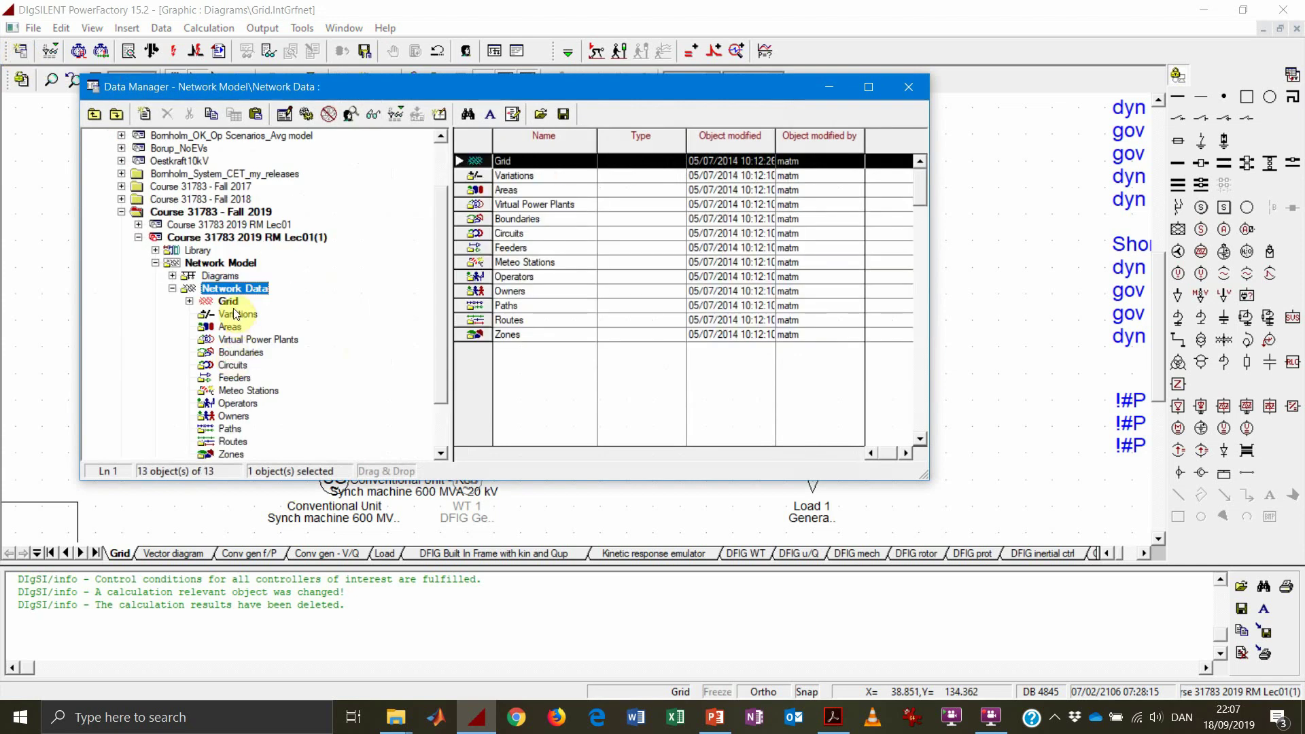
double_click(229, 302)
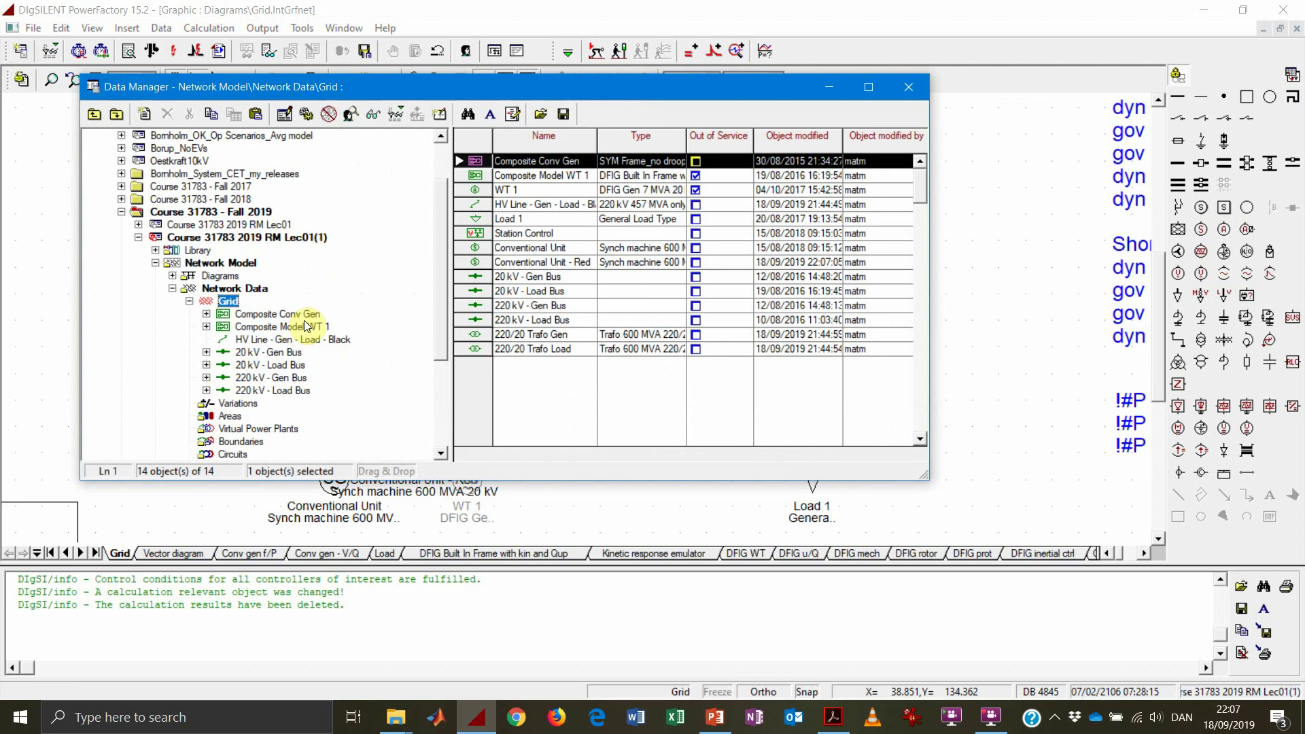
Expand Composite Conv Gen in the Grid and examine its avrIEEET1 and govTGOV2 models
left_click(308, 317)
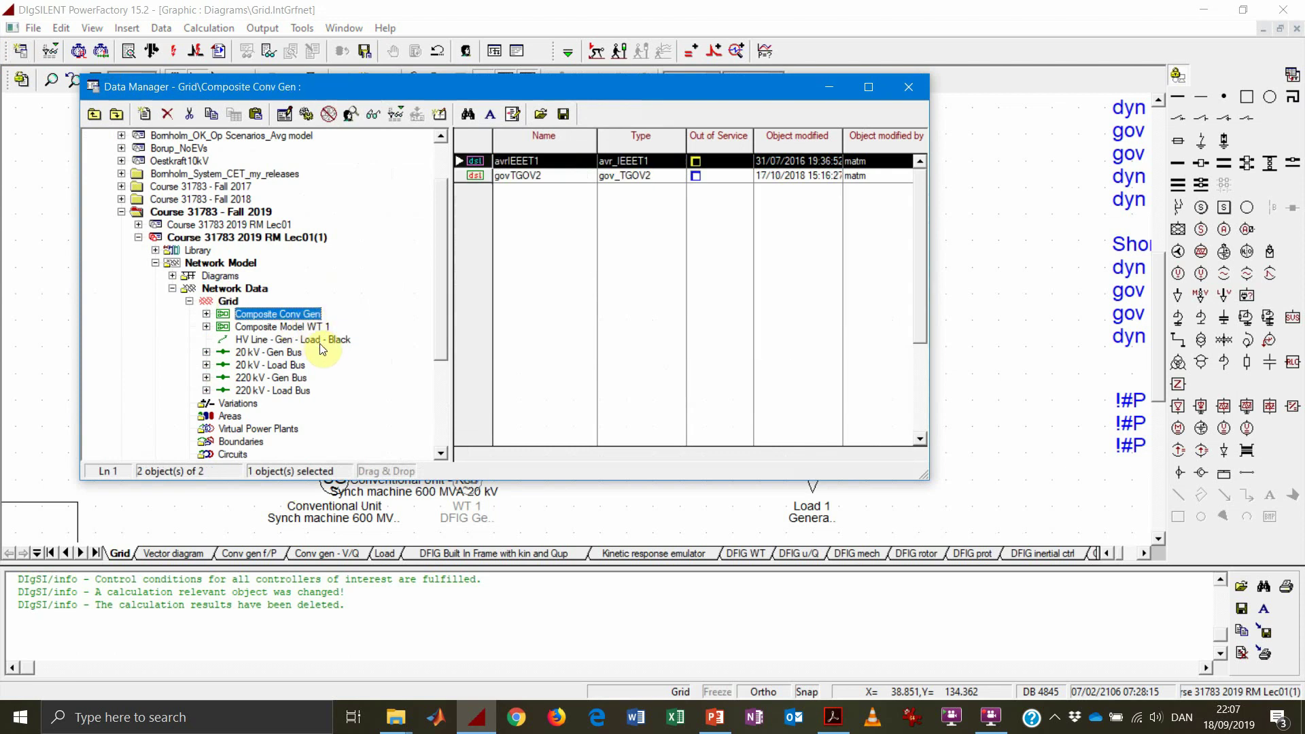
left_click(206, 314)
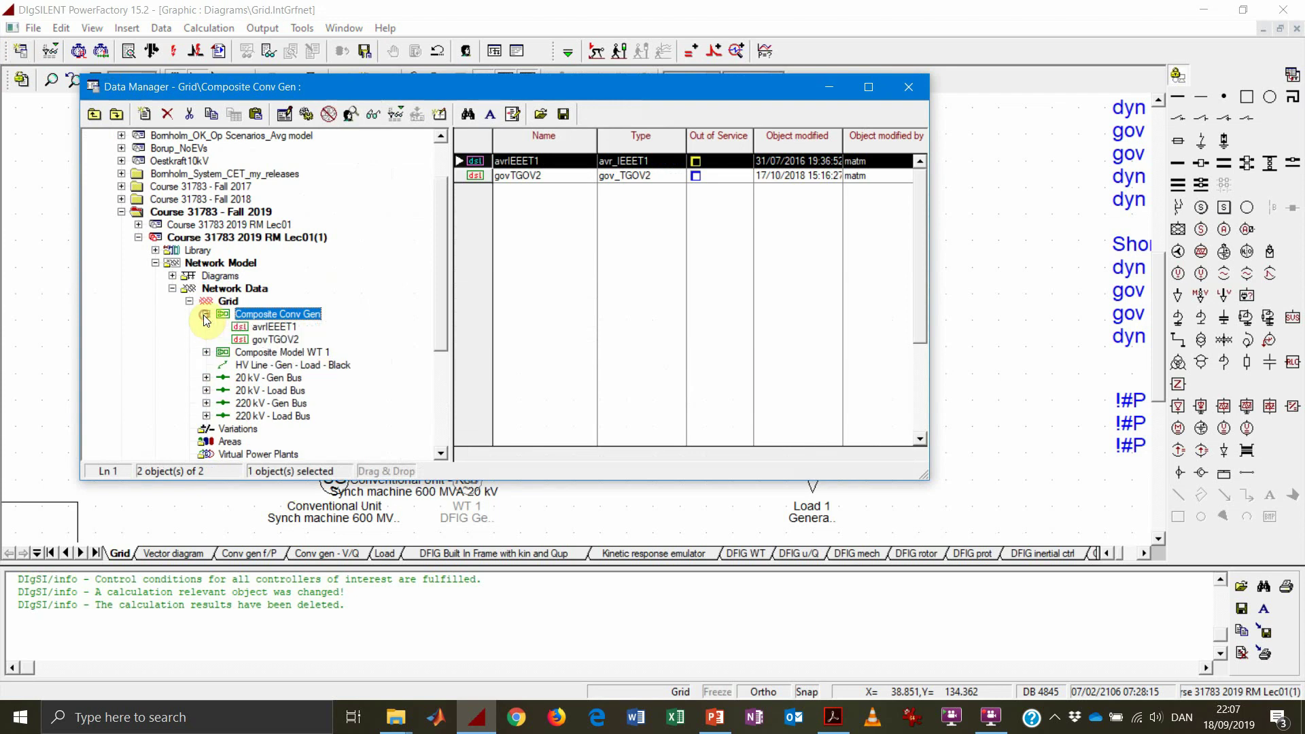
left_click(257, 327)
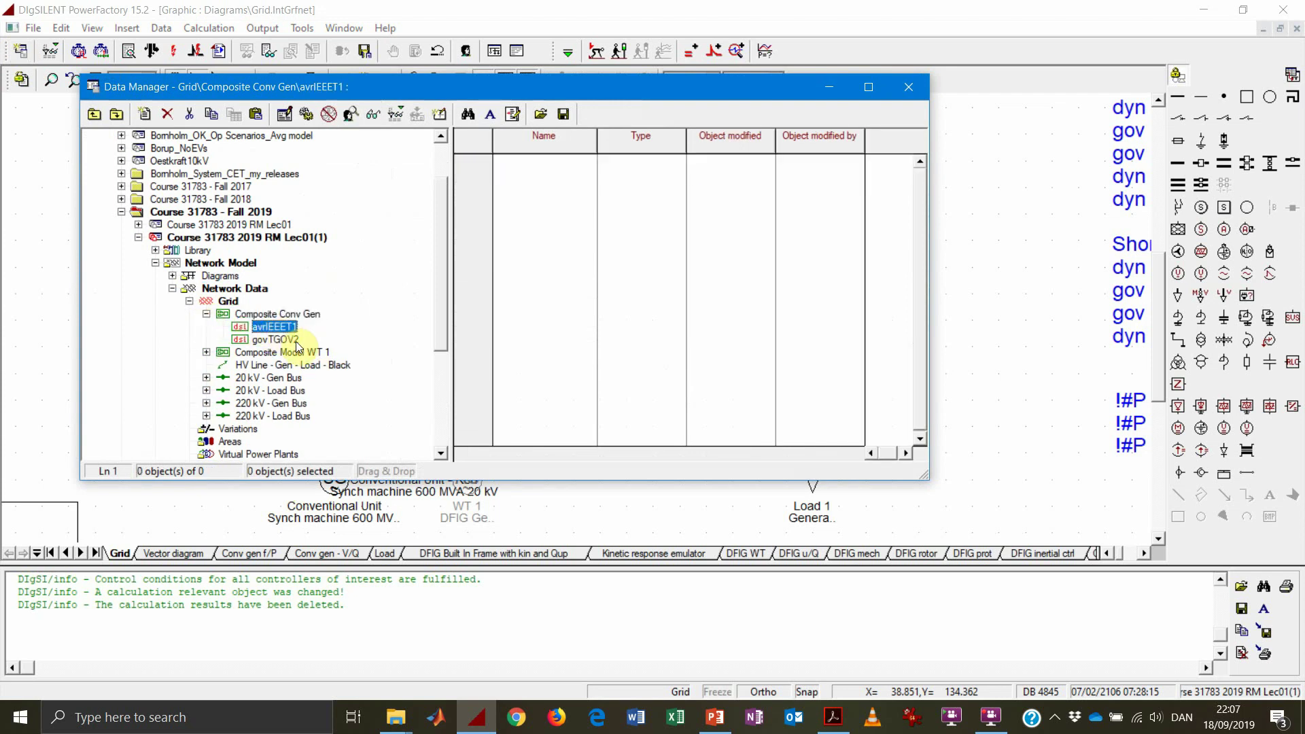
left_click(286, 339)
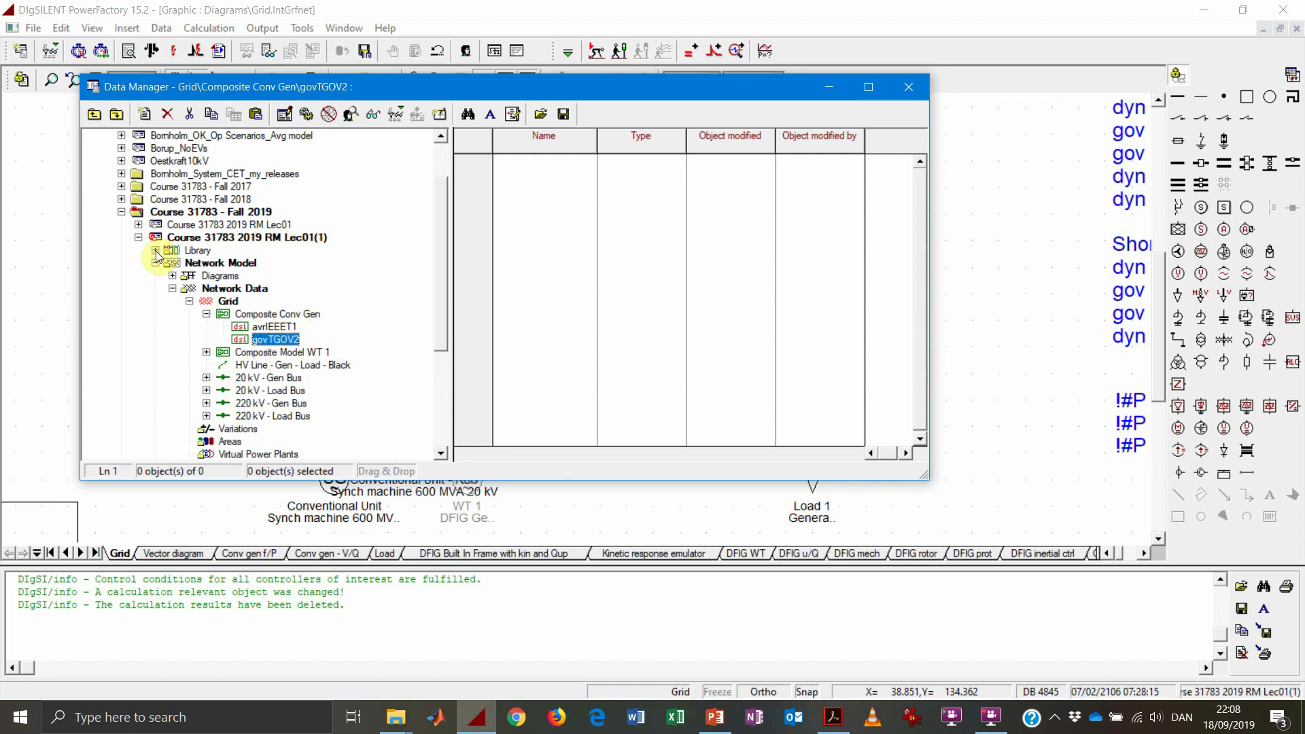
left_click(279, 315)
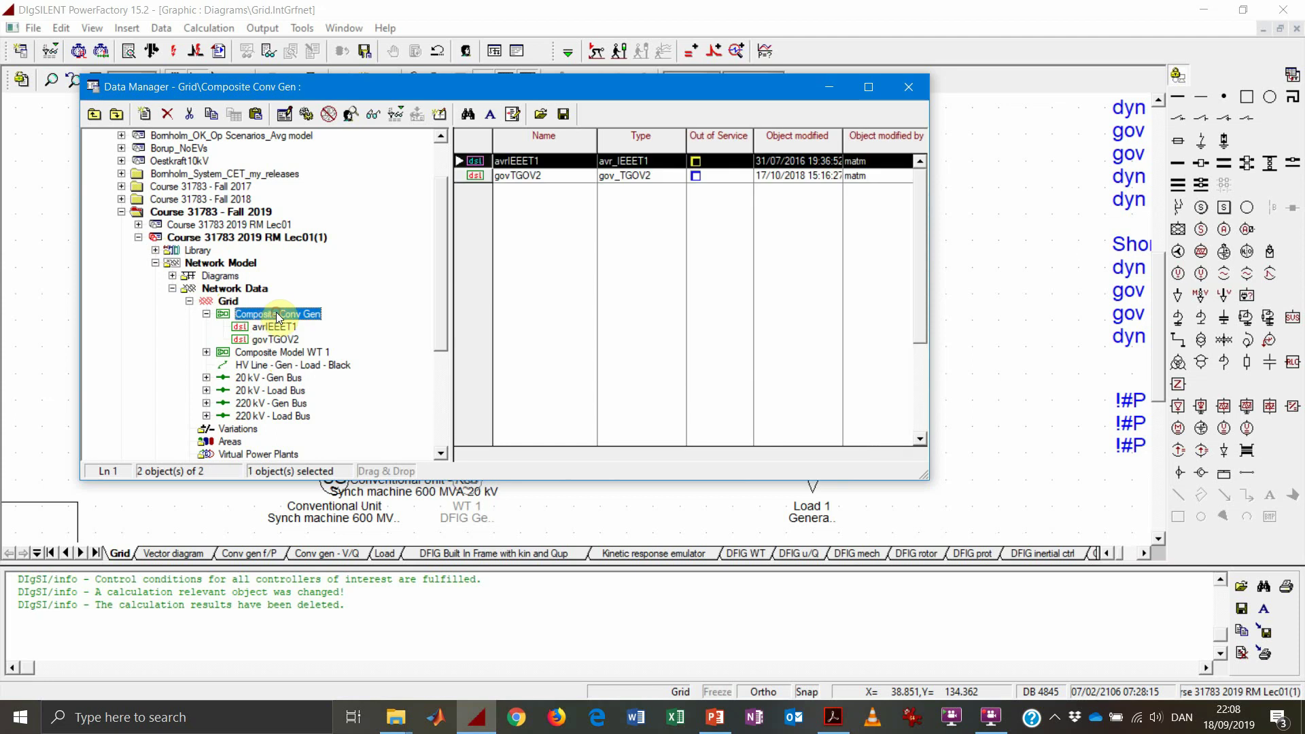
left_click(278, 327)
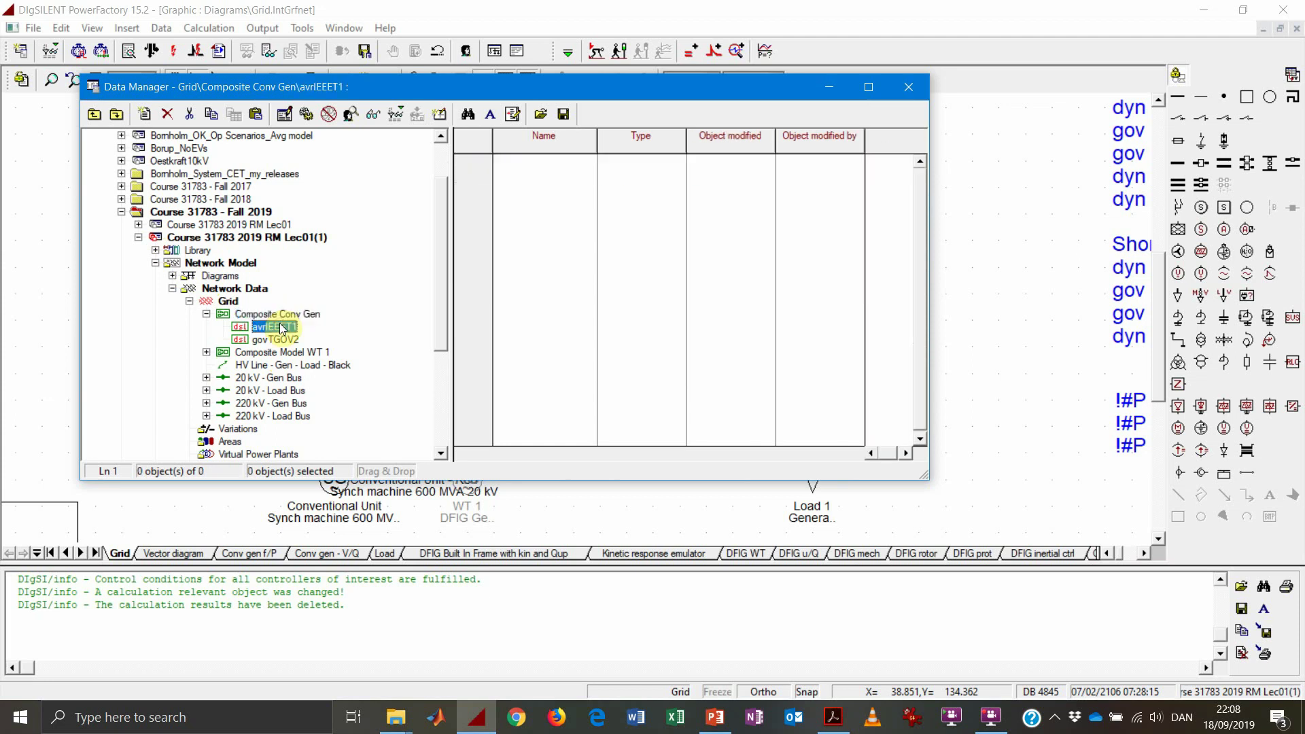
Expand the project Library to the Conventional Gen folder under User Defined Models to see its frame and controller definitions
left_click(155, 251)
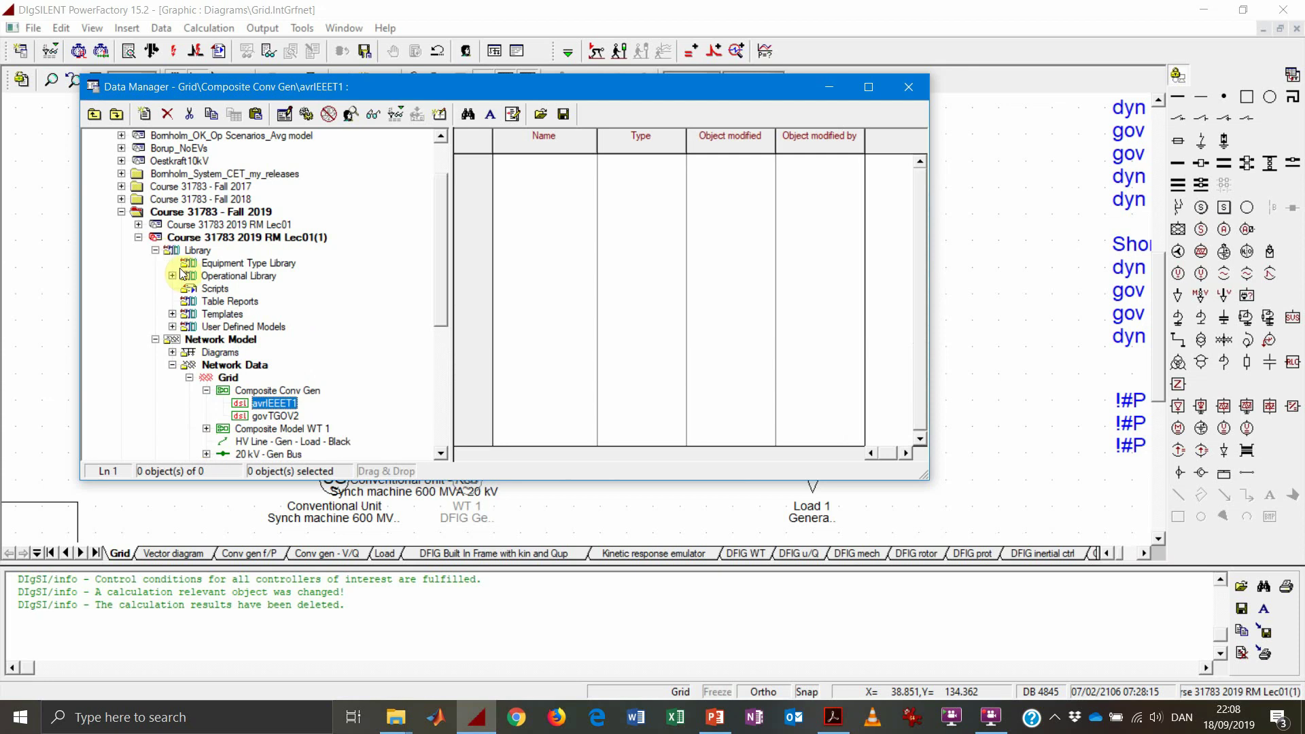
double_click(224, 328)
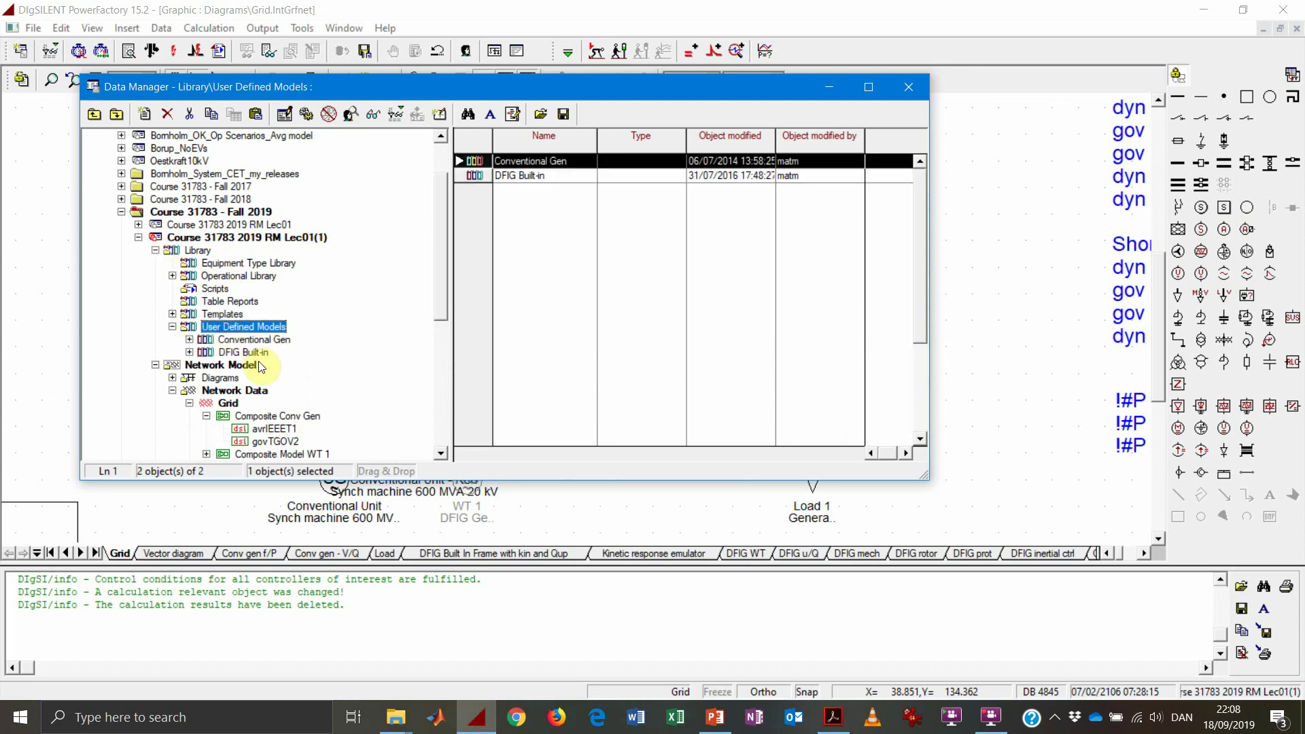
left_click(262, 340)
double_click(262, 339)
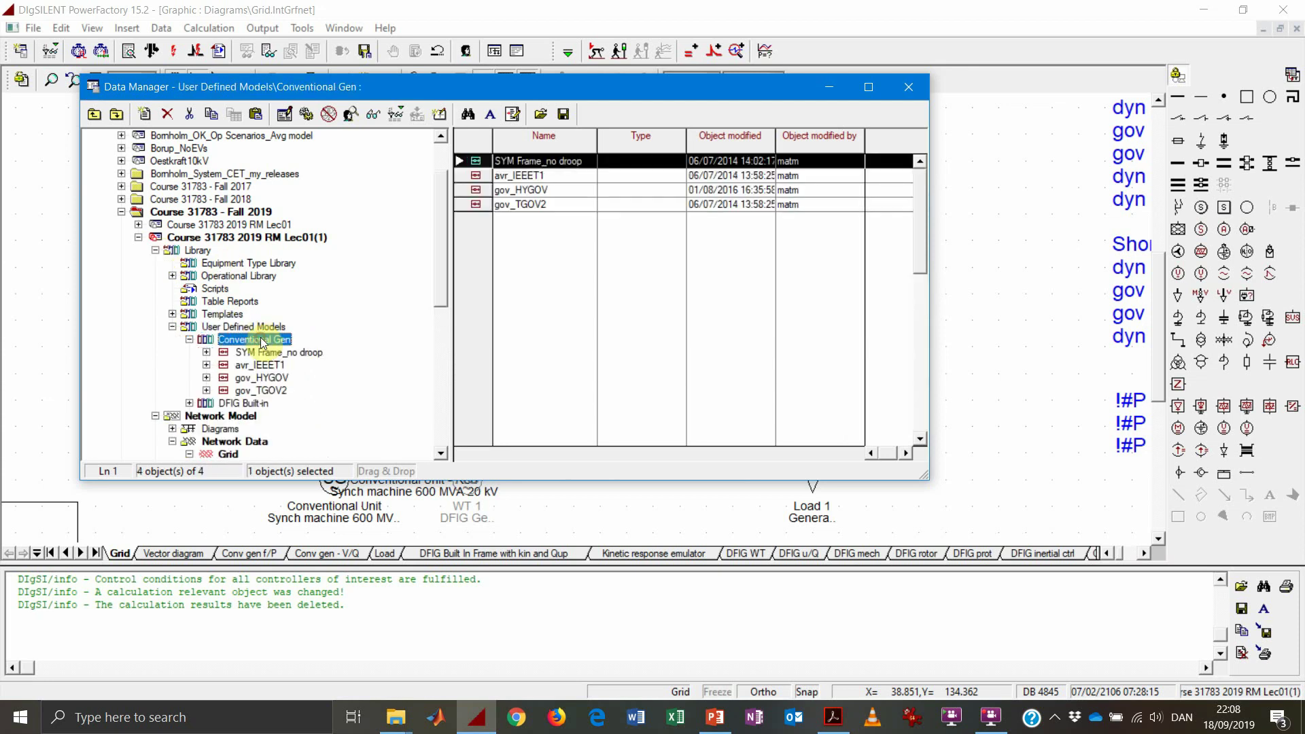
Examine the contents of the gov_TGOV2, avr_IEEET1 and SYM Frame_no droop definitions in the Conventional Gen library folder
scroll(316, 329, "down", 2)
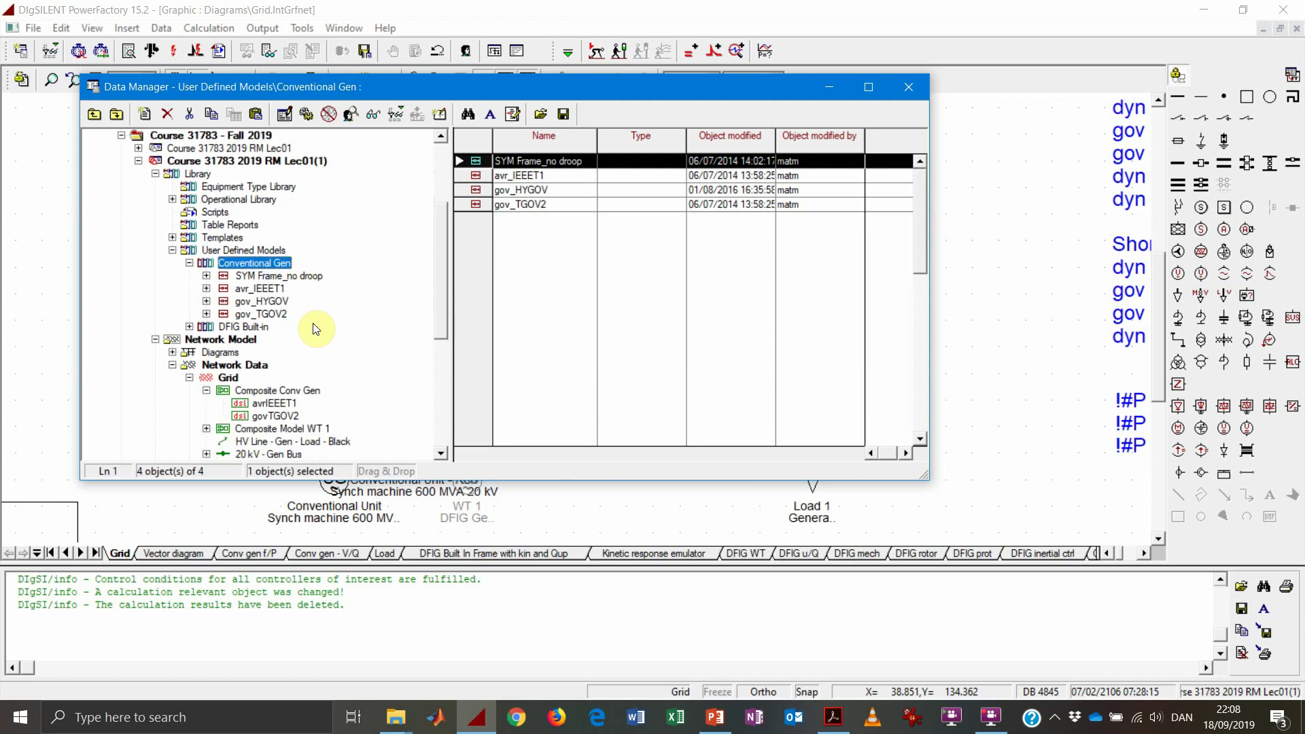
left_click(270, 315)
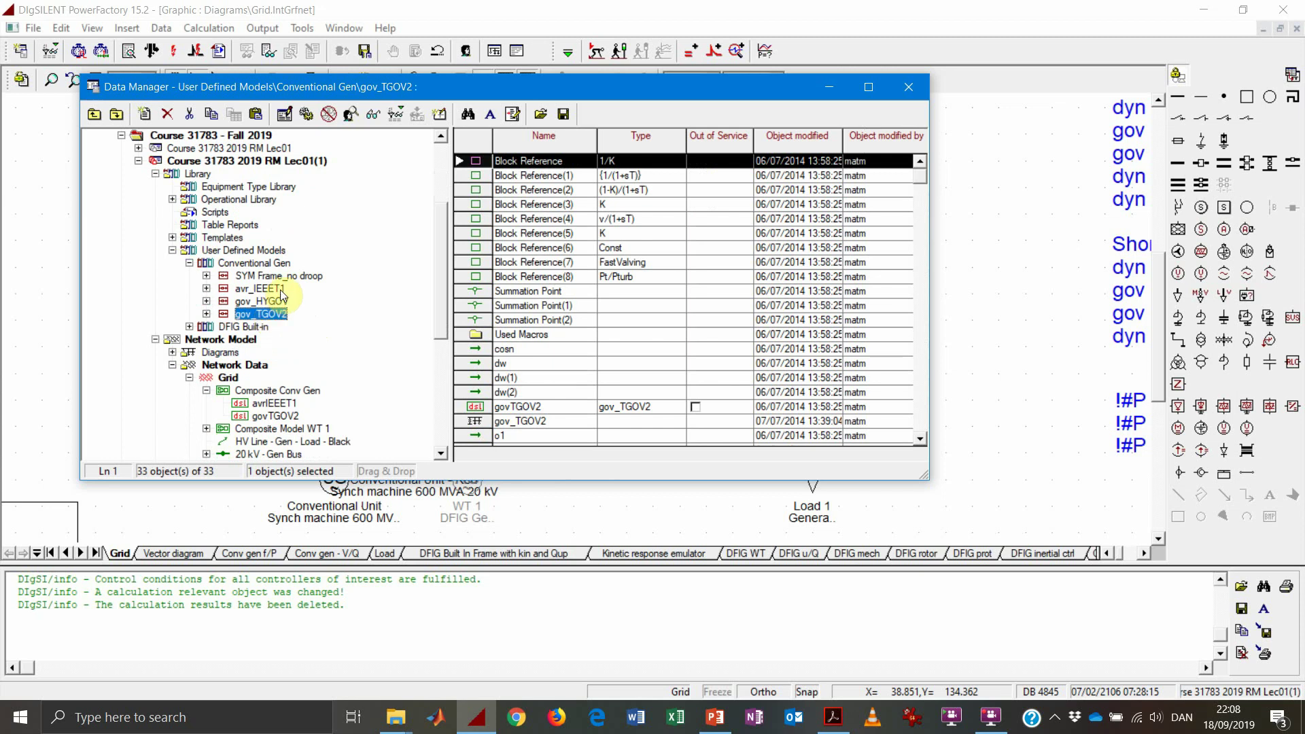
left_click(281, 292)
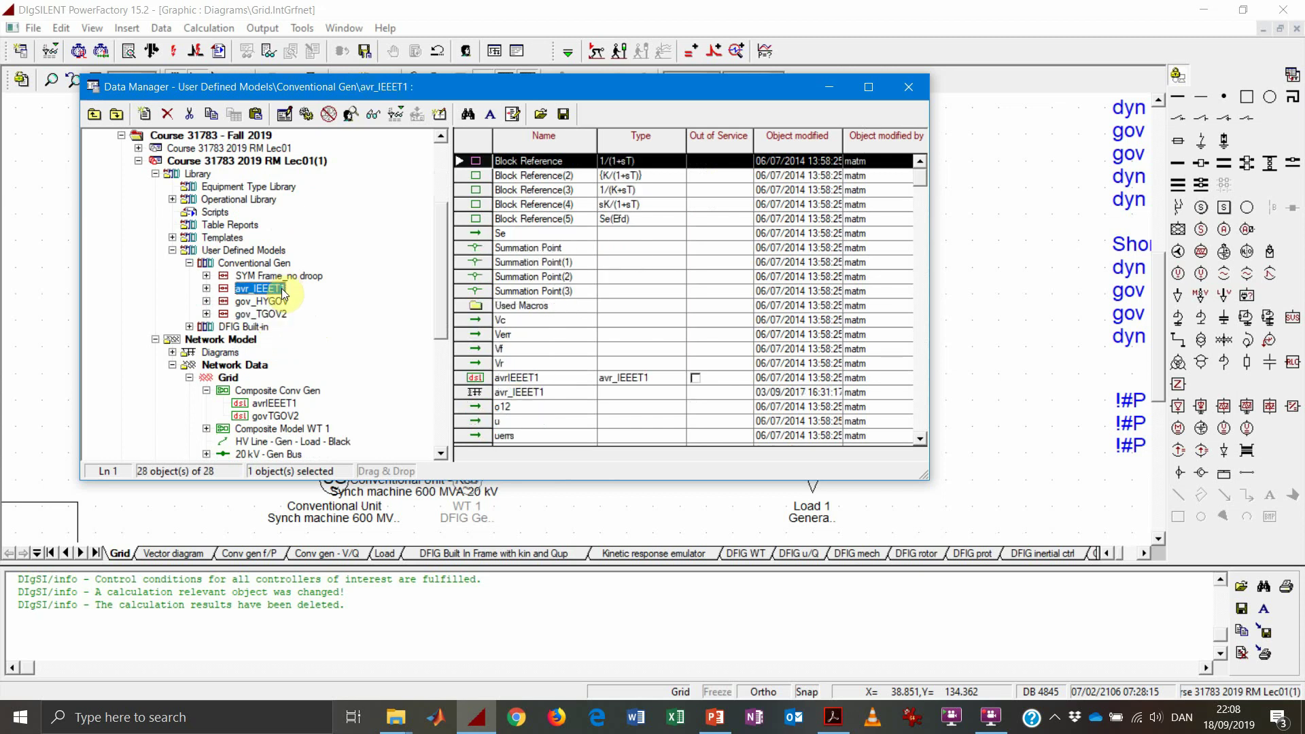
left_click(286, 277)
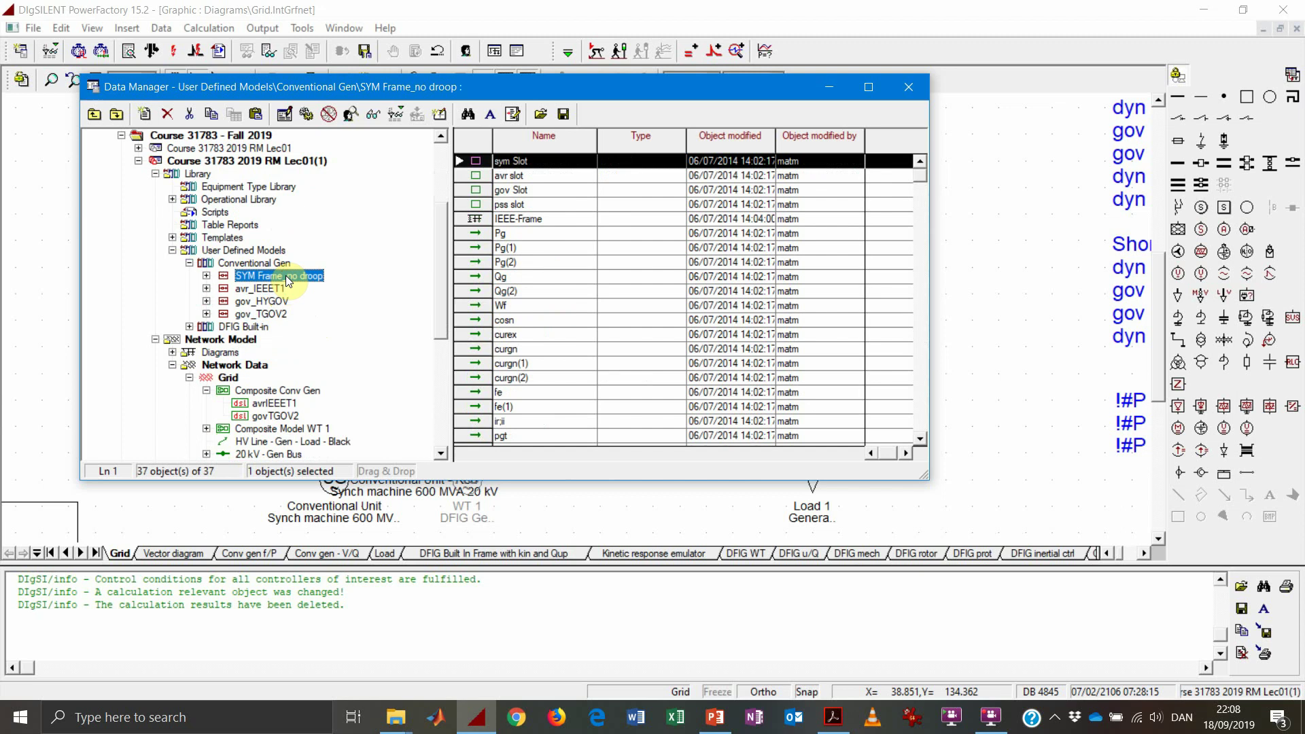
Open the avrIEEET1 common model of Composite Conv Gen, review its model definition and parameters, and close it unedited
left_click(275, 403)
right_click(297, 404)
left_click(294, 415)
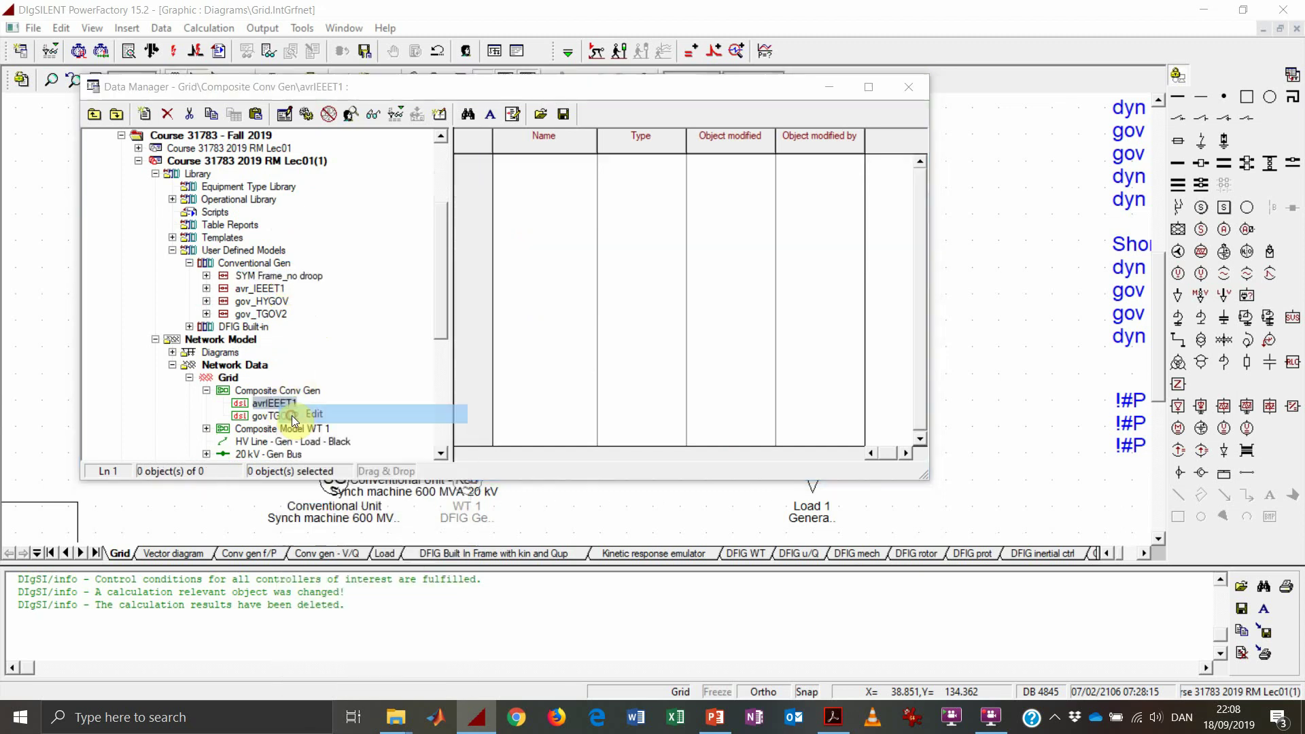
left_click_drag(545, 59, 920, 72)
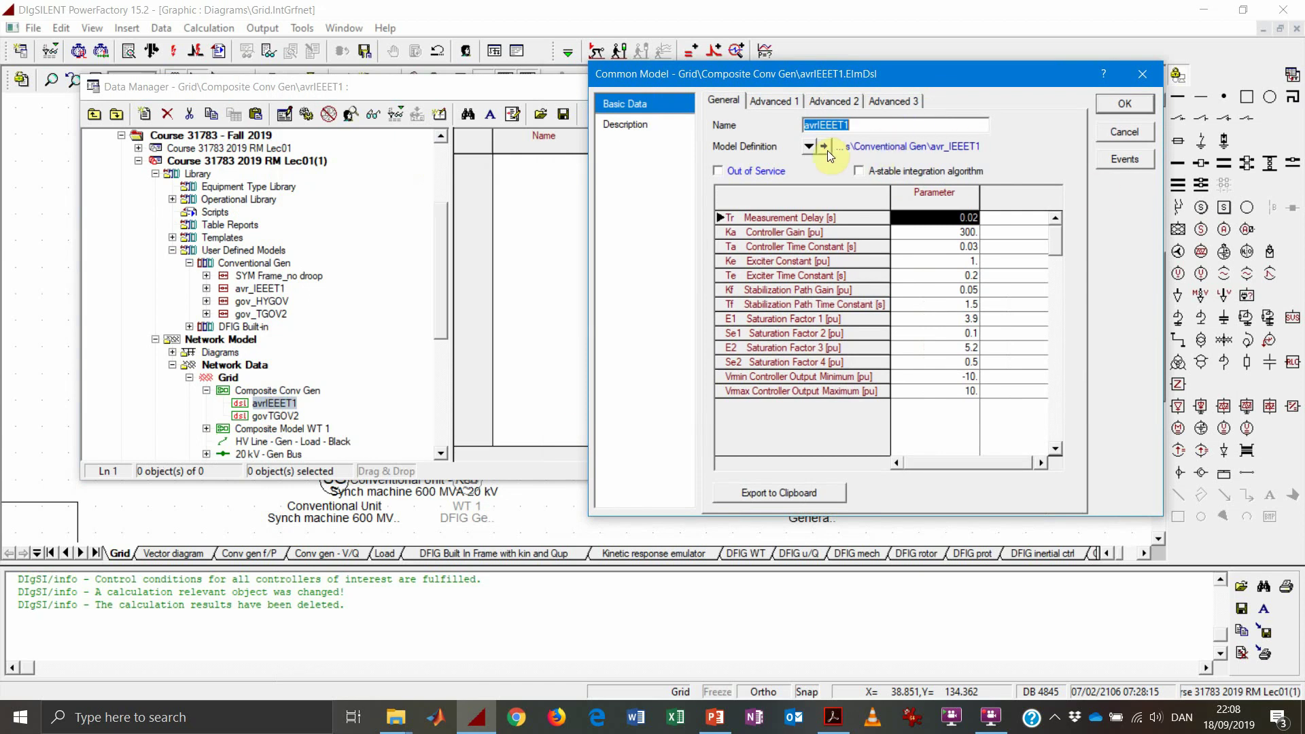
left_click(1125, 132)
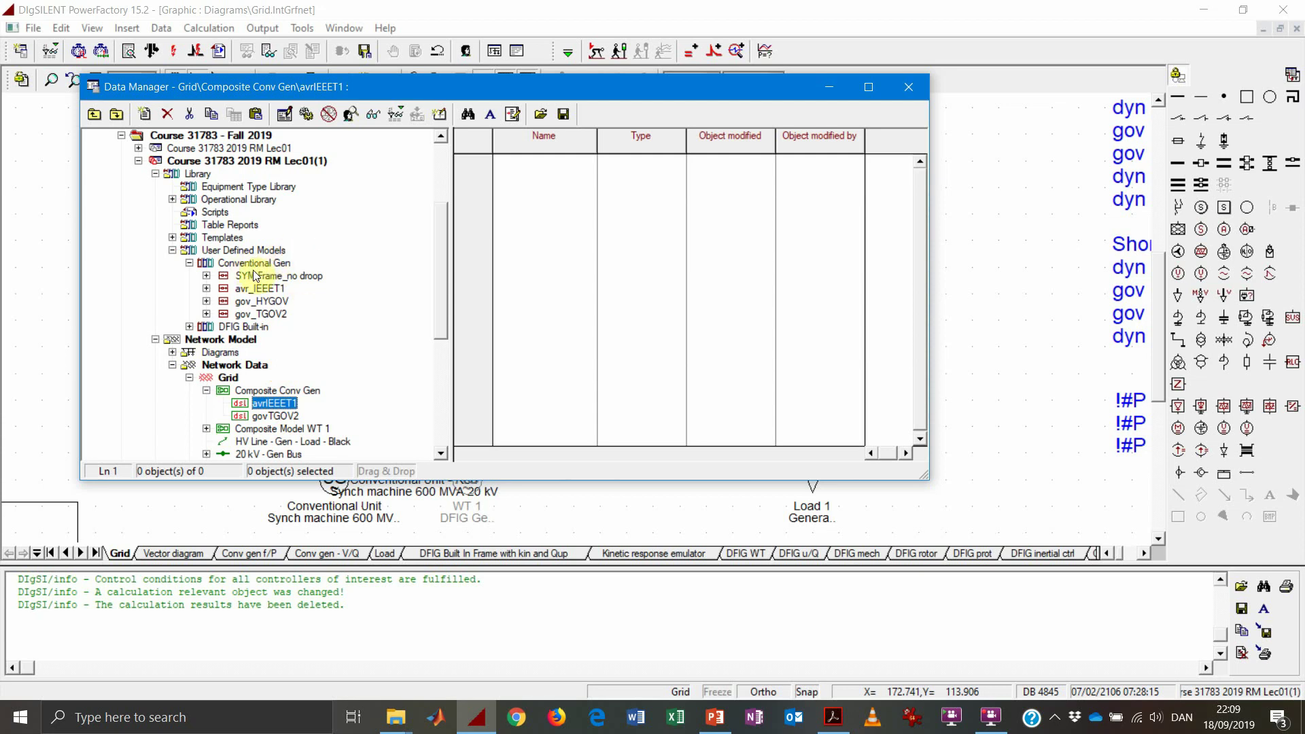
Review the database and project libraries, then open Composite Conv Gen in the Grid to examine its frame and slot definition
scroll(279, 281, "up", 1)
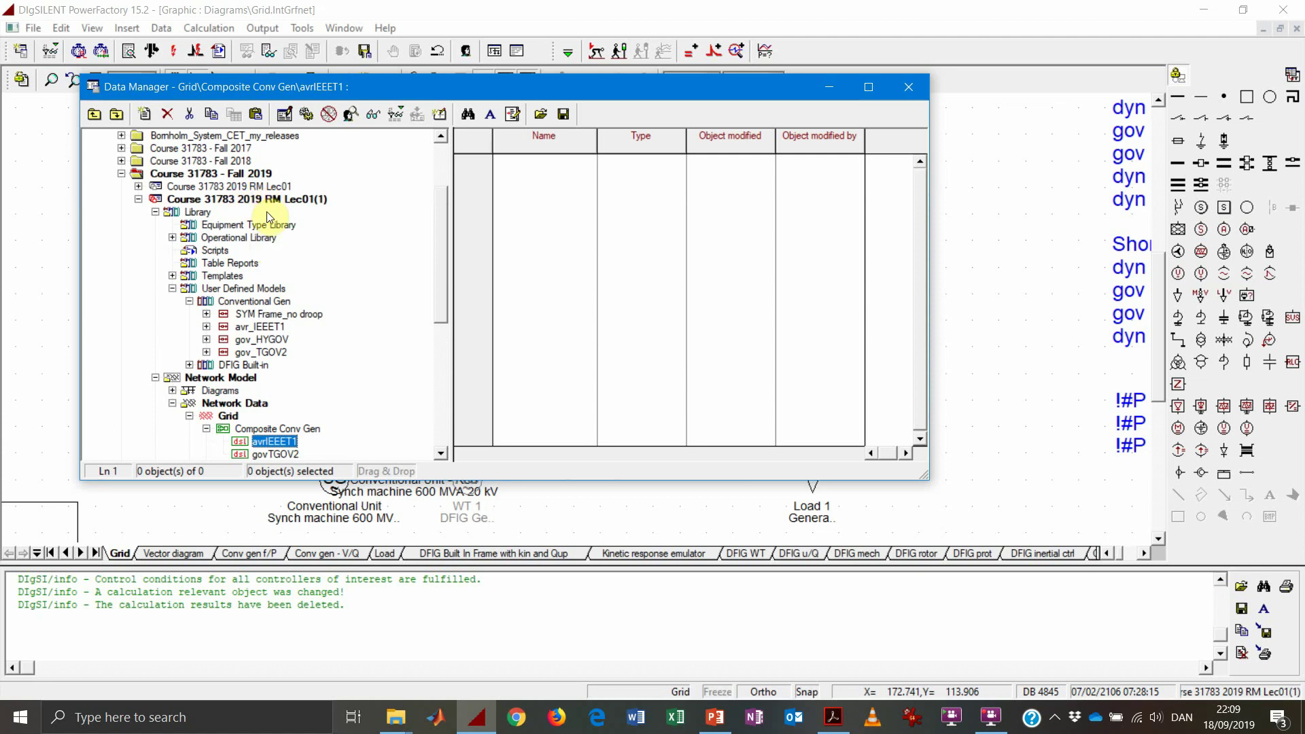
scroll(267, 216, "up", 1)
scroll(269, 170, "up", 2)
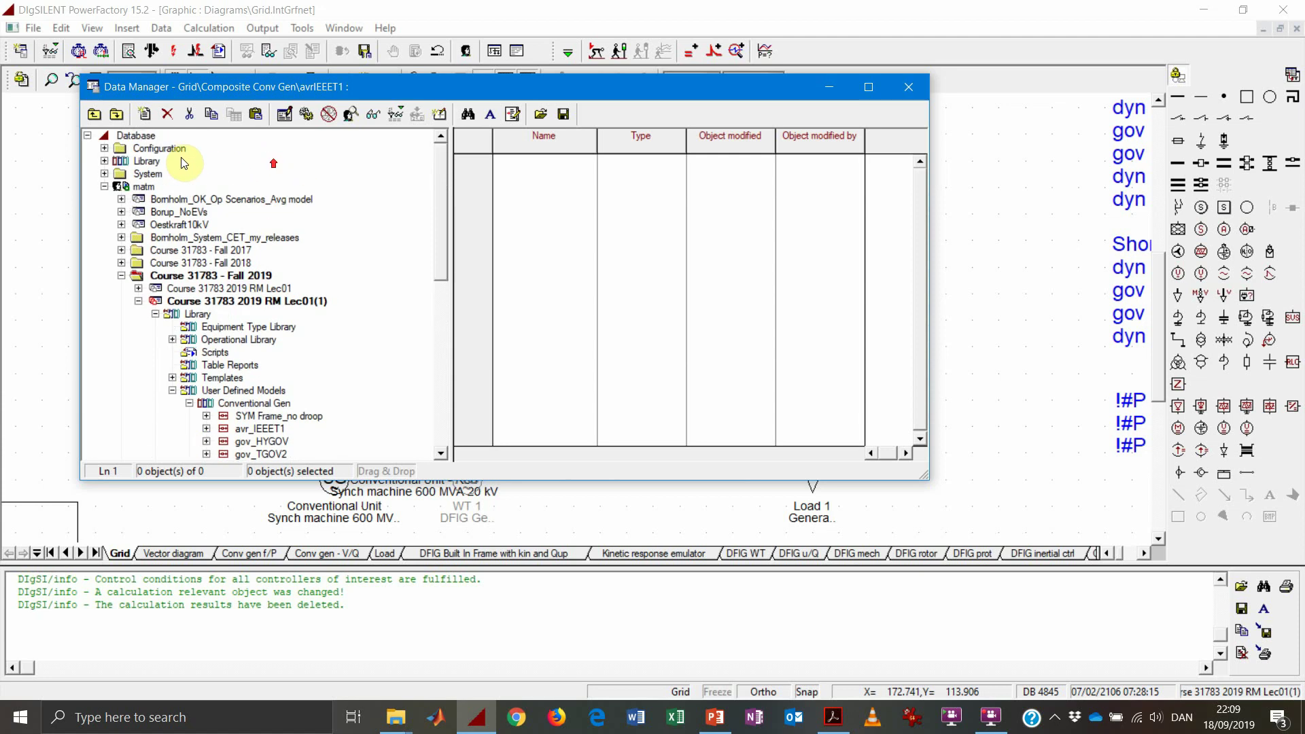
scroll(335, 345, "down", 1)
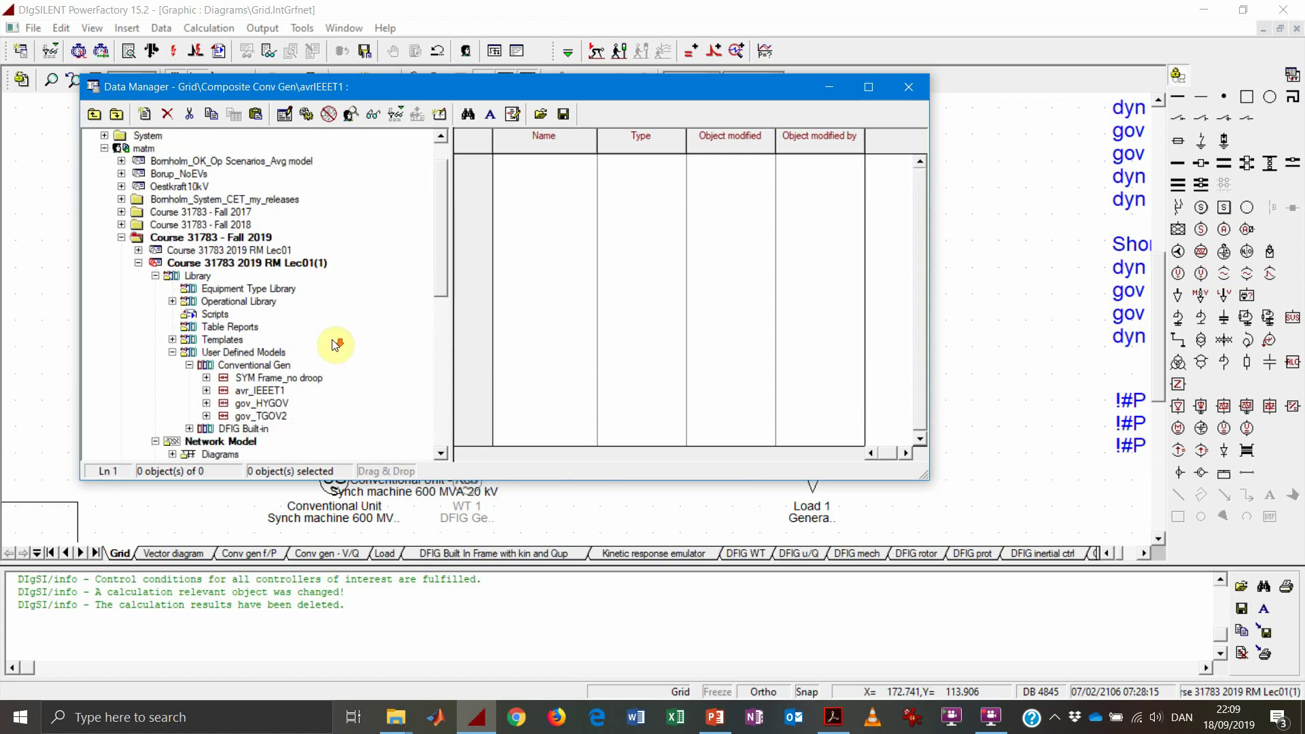
scroll(335, 345, "down", 1)
scroll(335, 345, "down", 1)
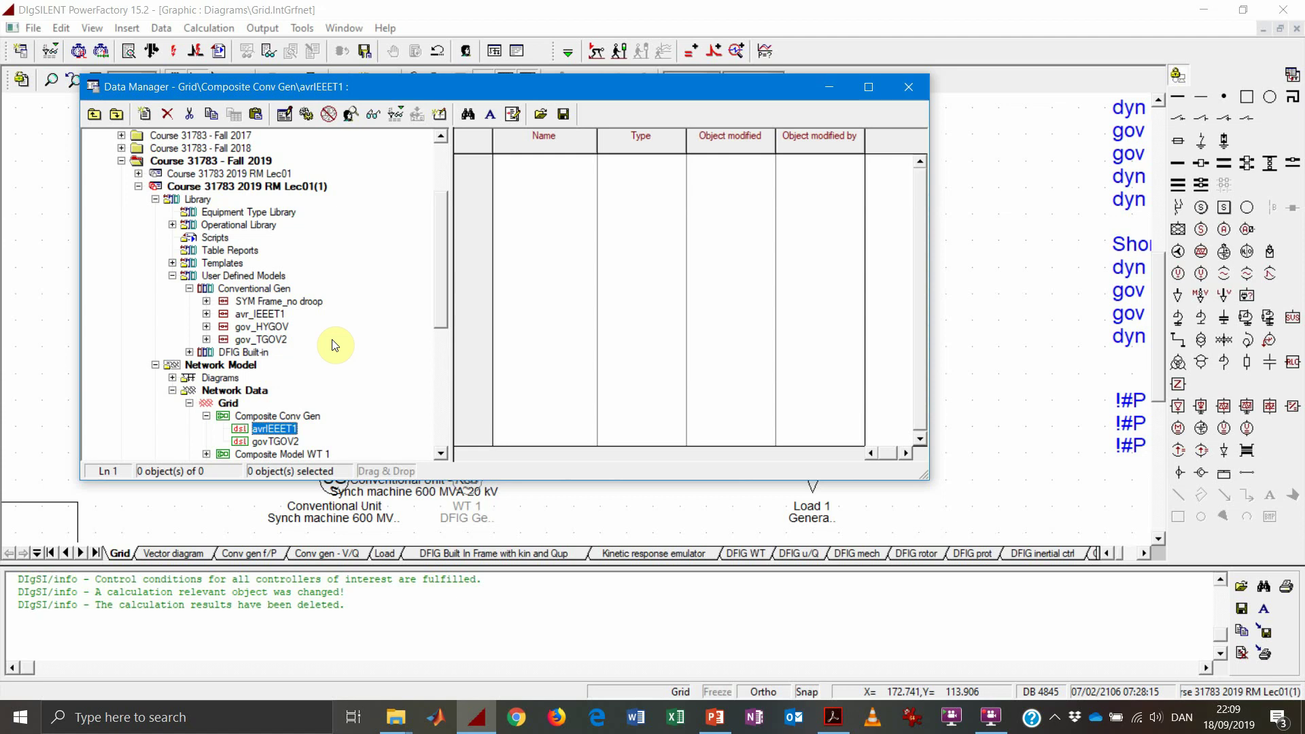
scroll(336, 345, "down", 1)
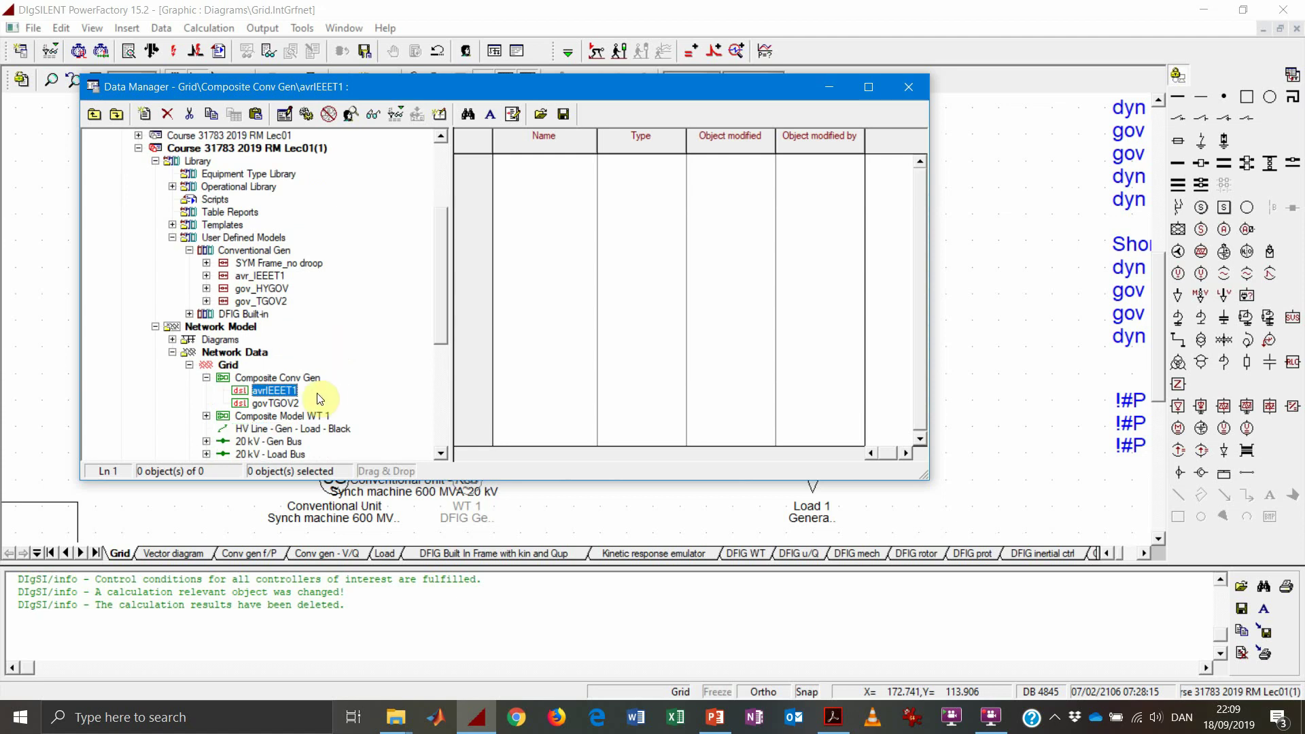
left_click(285, 378)
right_click(285, 379)
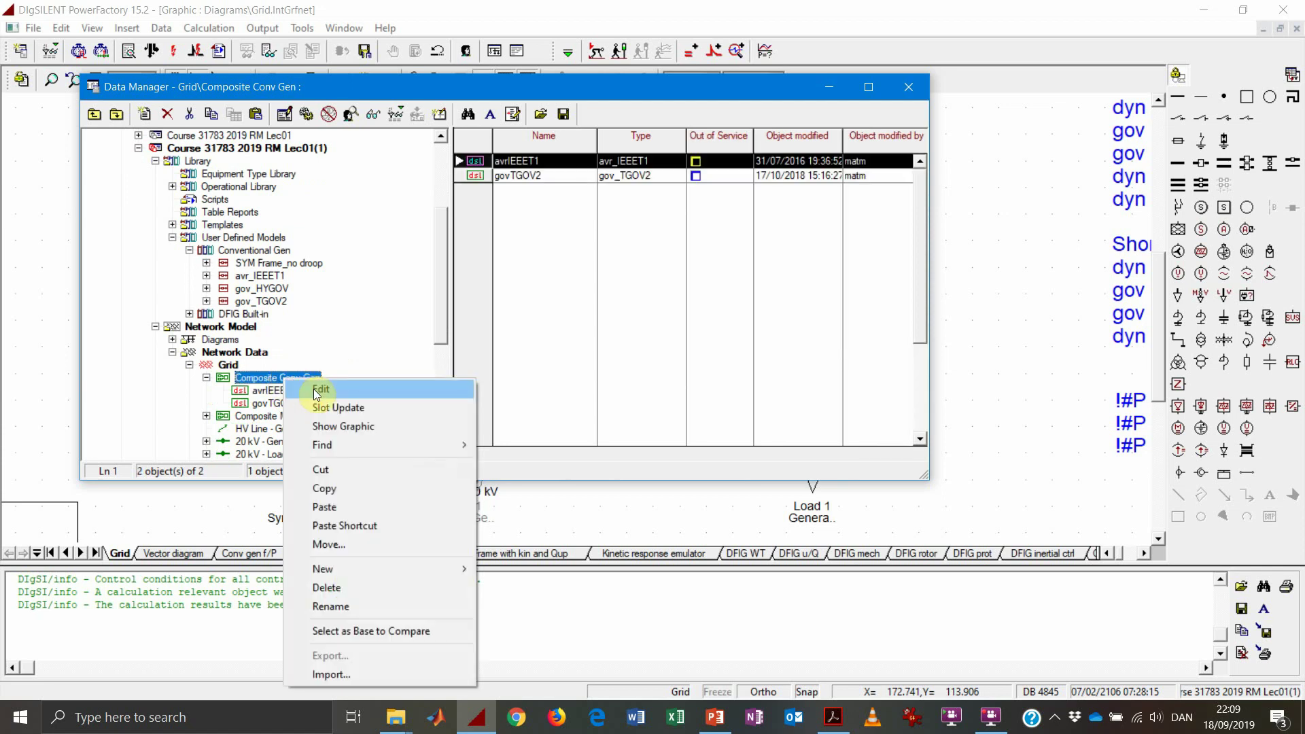
left_click(317, 390)
left_click_drag(593, 116, 846, 206)
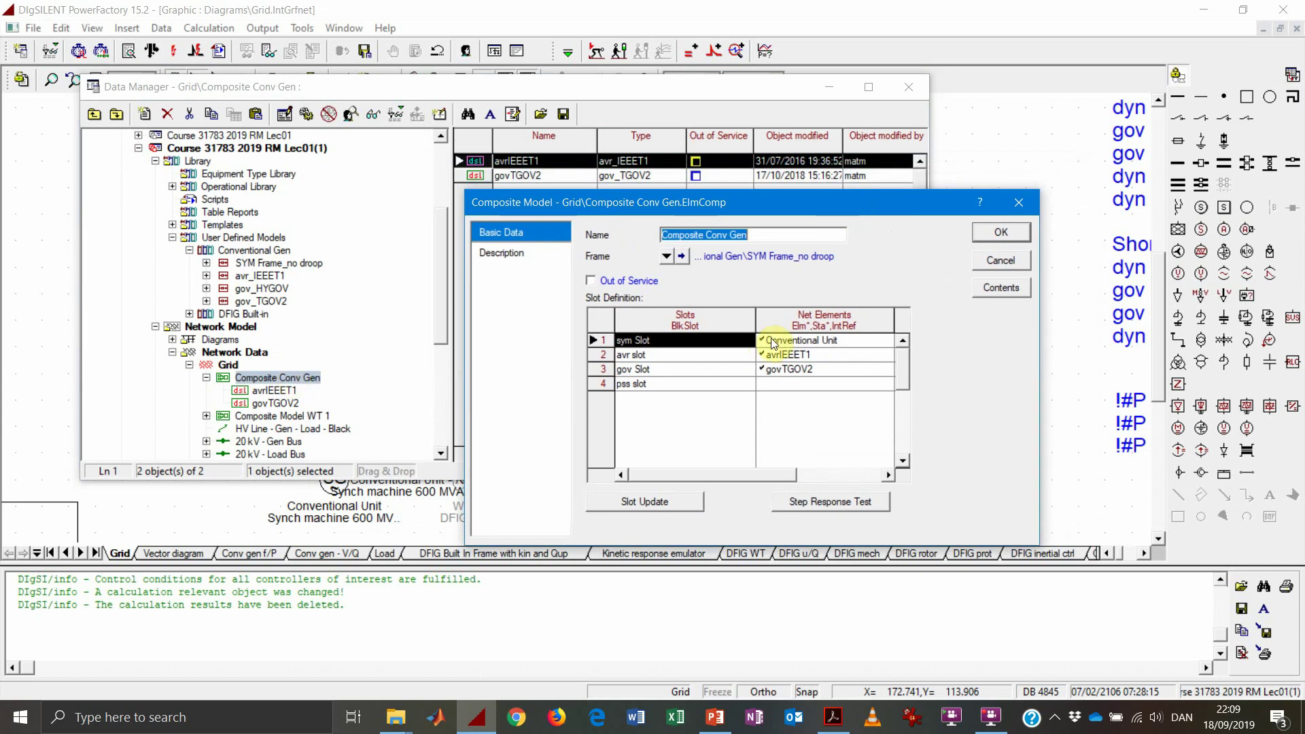
Inspect the machine, AVR and governor elements assigned to the composite model's slots, and close everything without editing
double_click(850, 342)
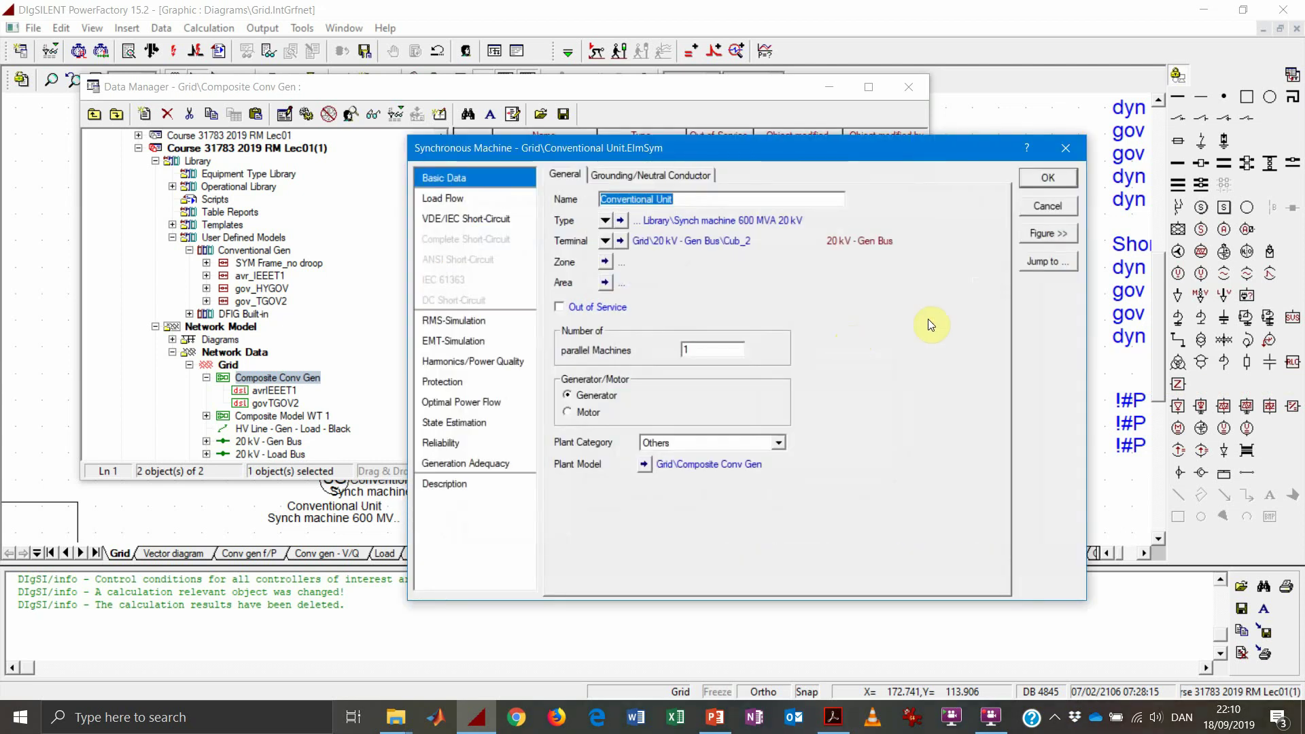
left_click(1029, 210)
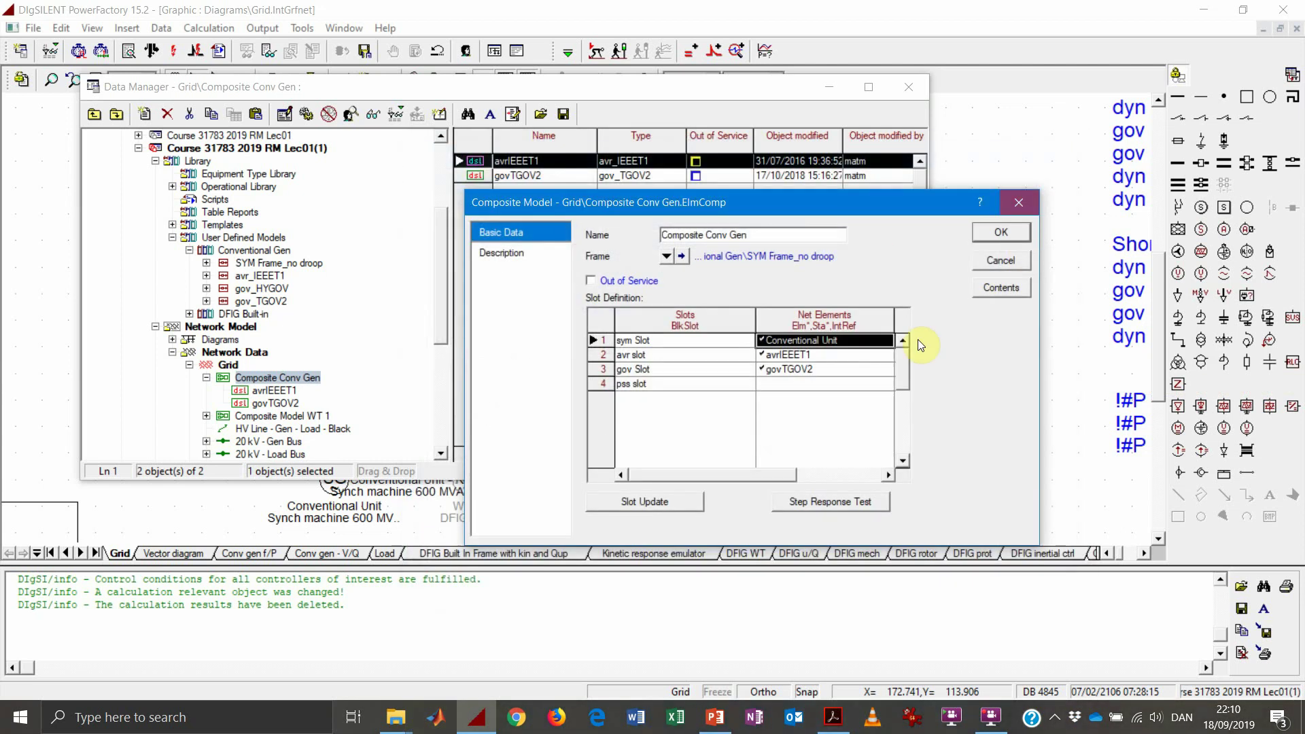
double_click(835, 359)
left_click(990, 212)
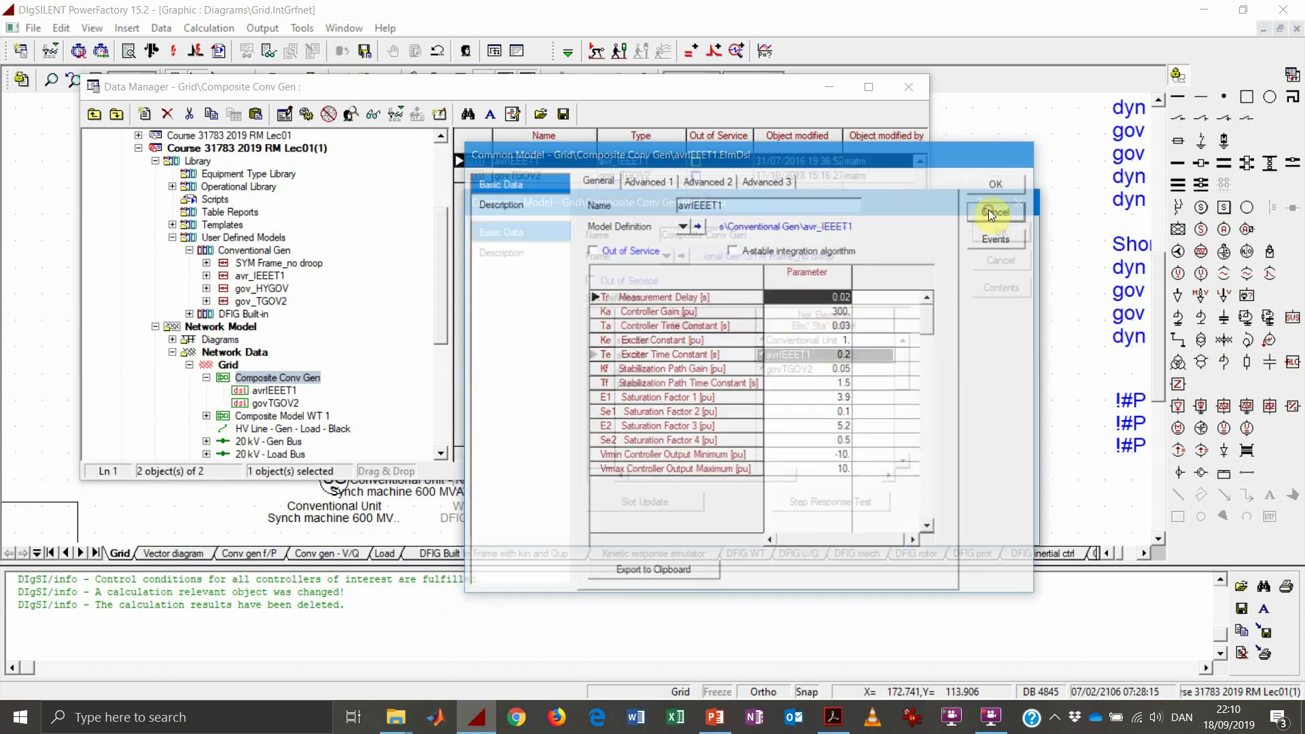
double_click(825, 373)
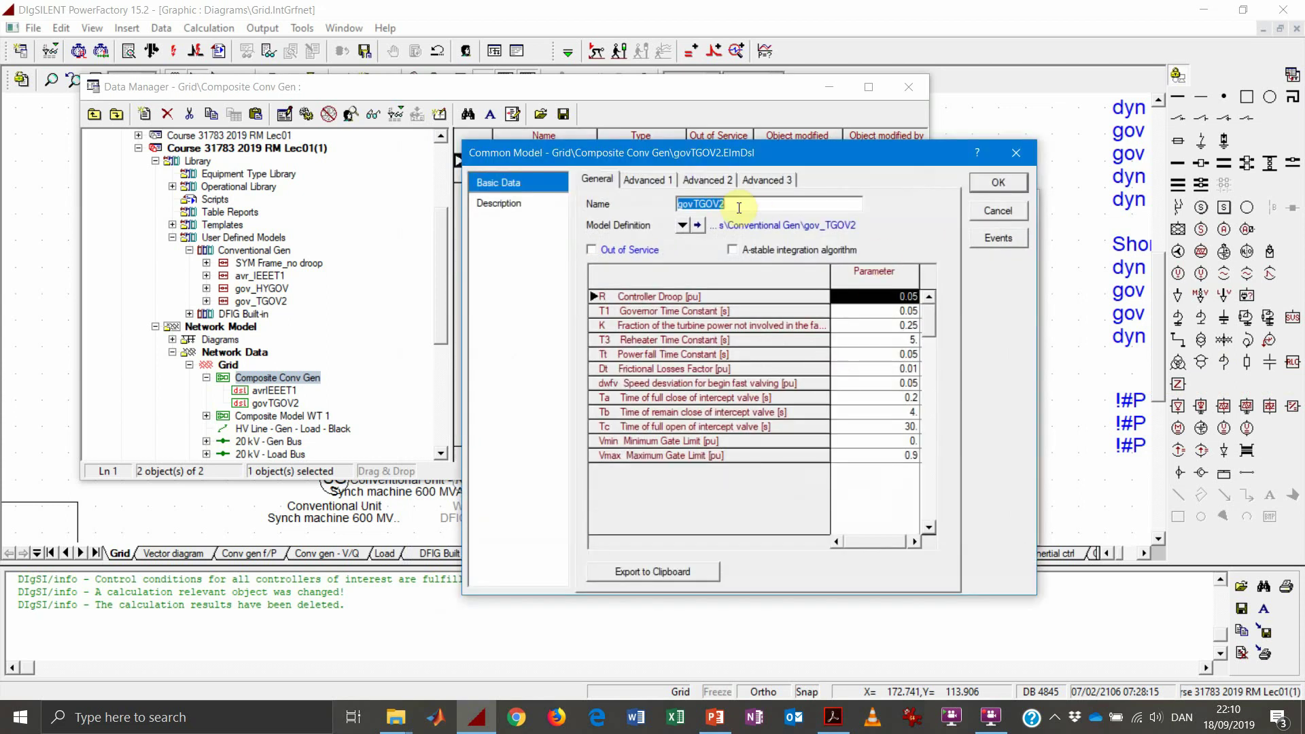
left_click(998, 210)
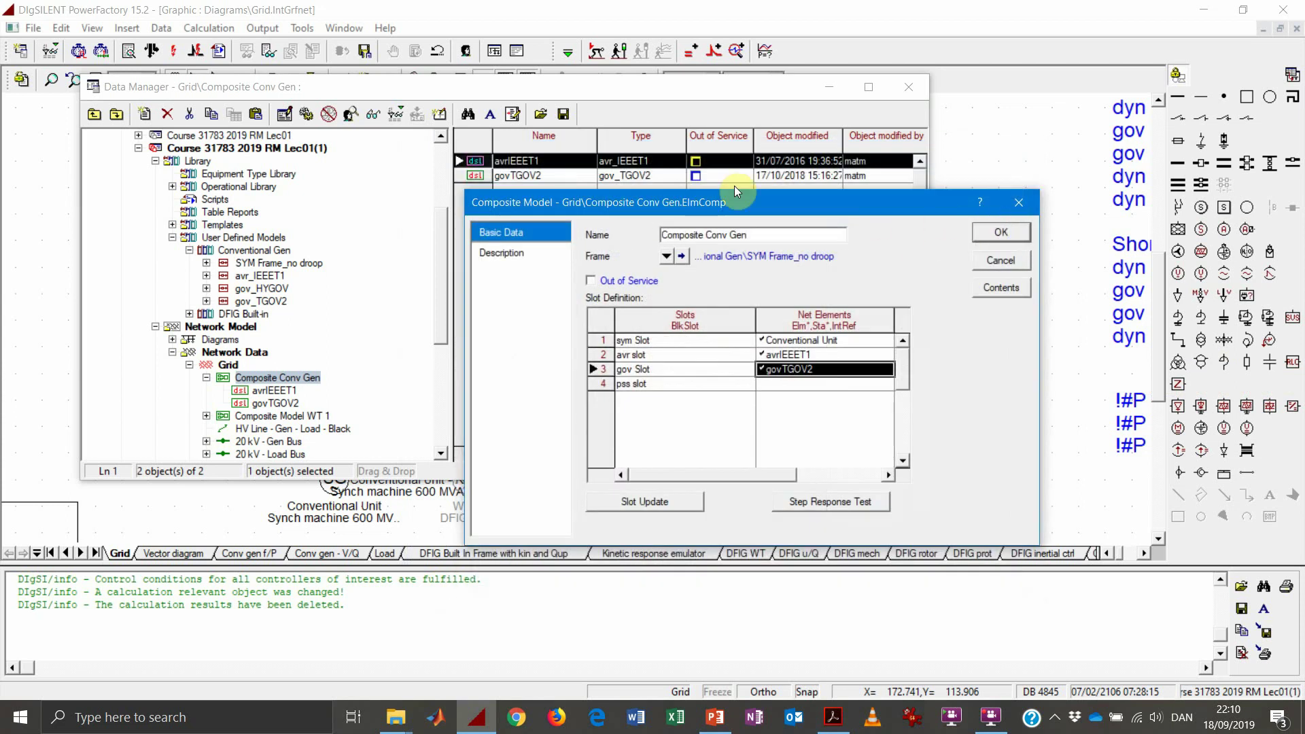
left_click(1011, 257)
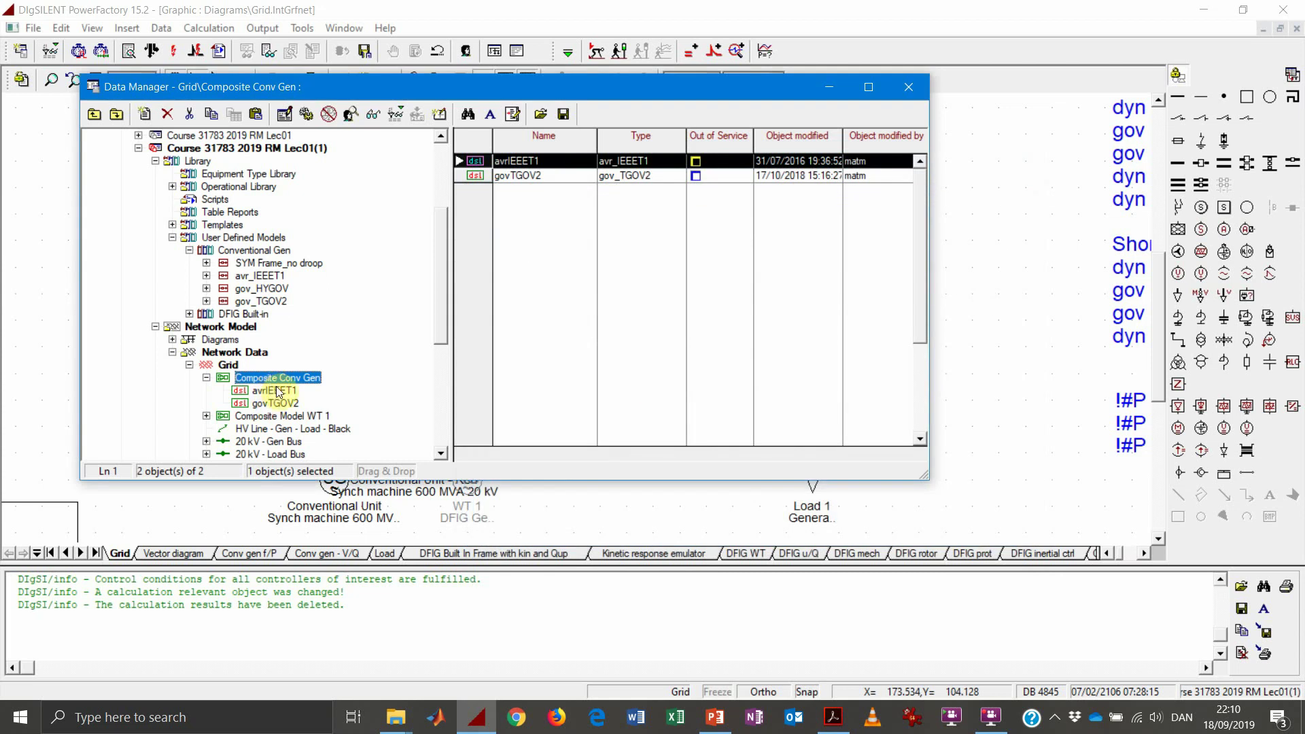
Compare Composite Conv Gen in the Grid with the avrIEEET1 and govTGOV2 models it contains
left_click(282, 405)
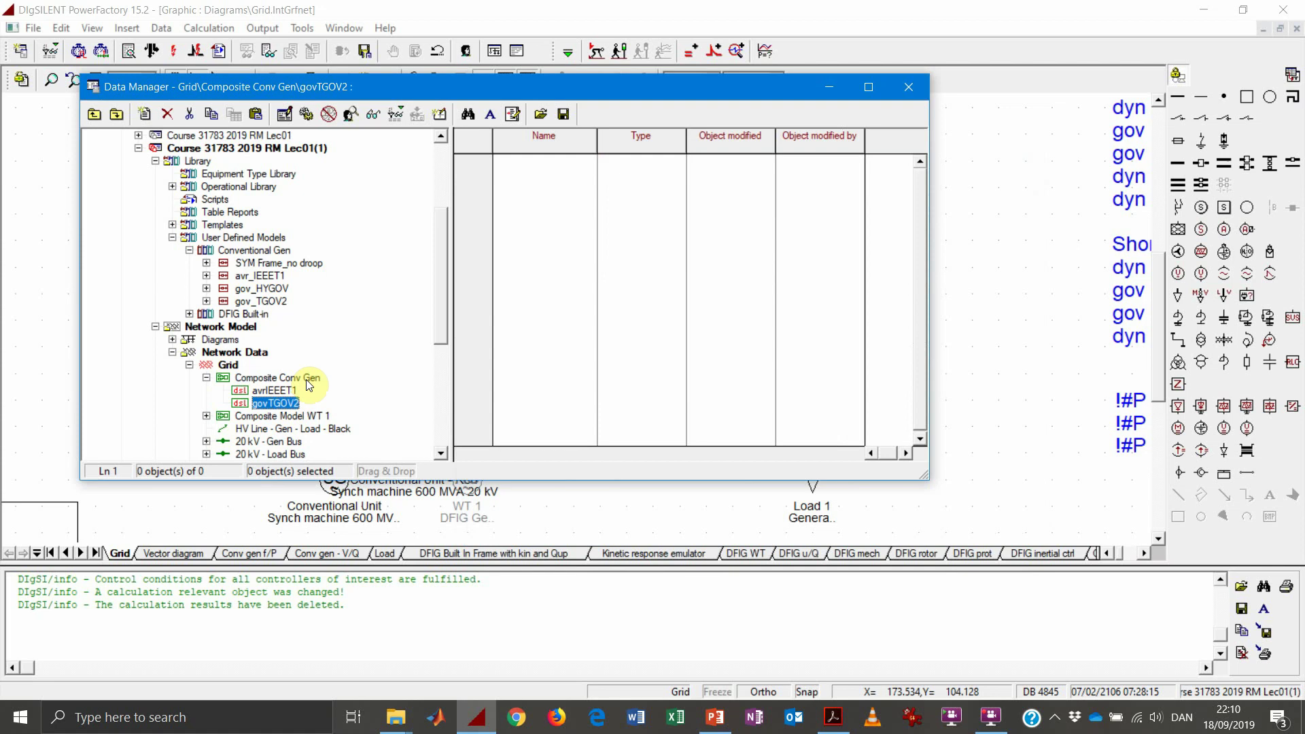
left_click(306, 379)
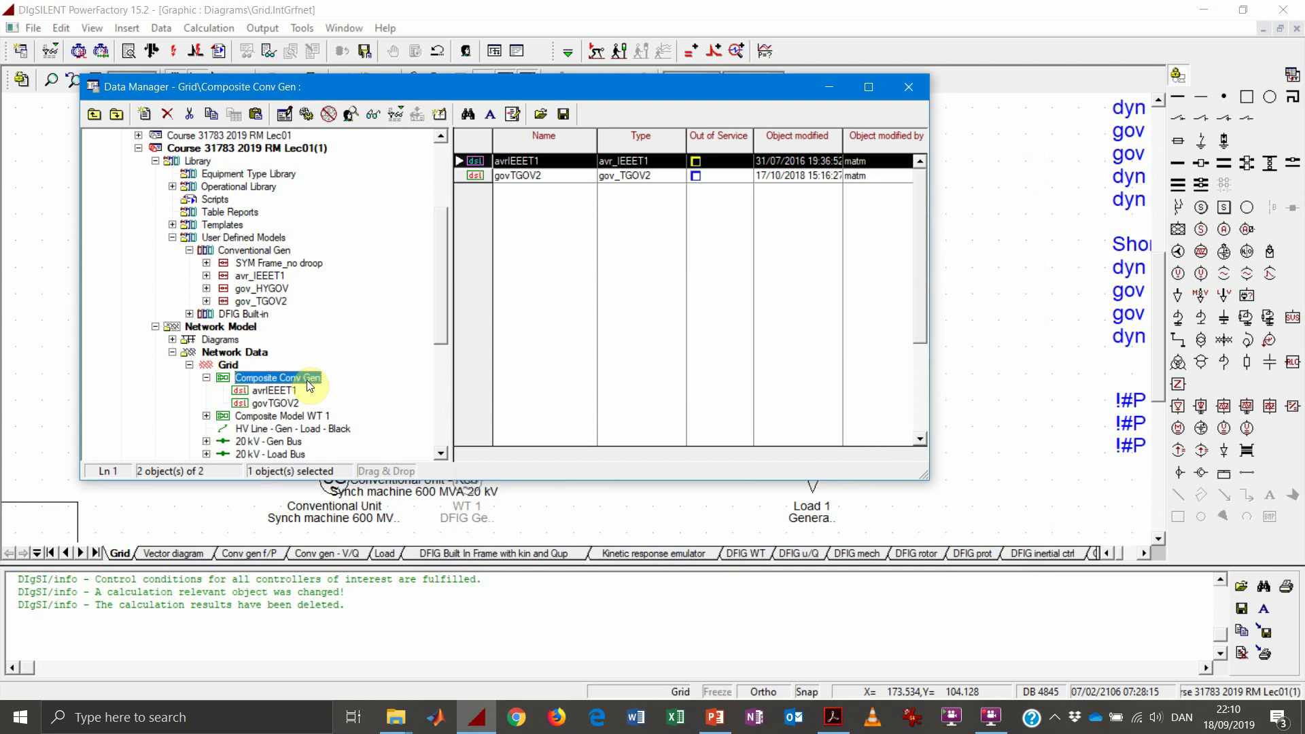
left_click(274, 392)
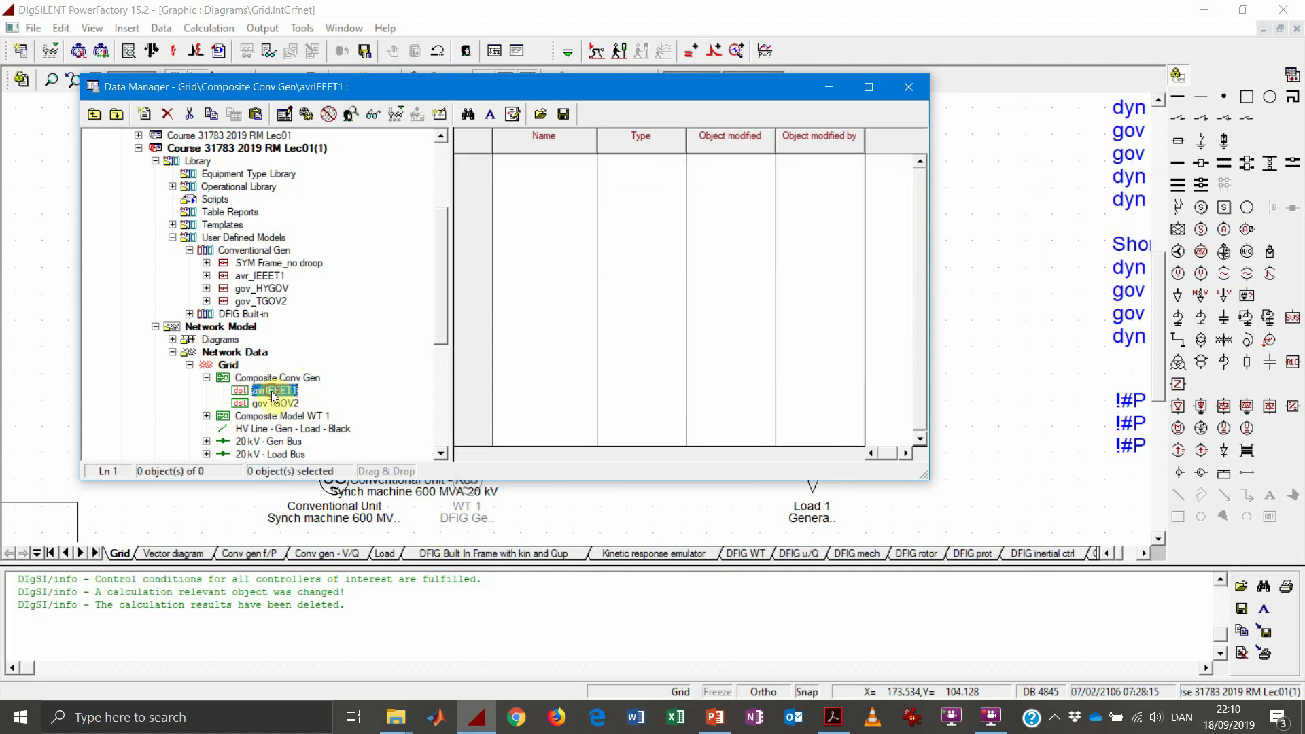
left_click(280, 379)
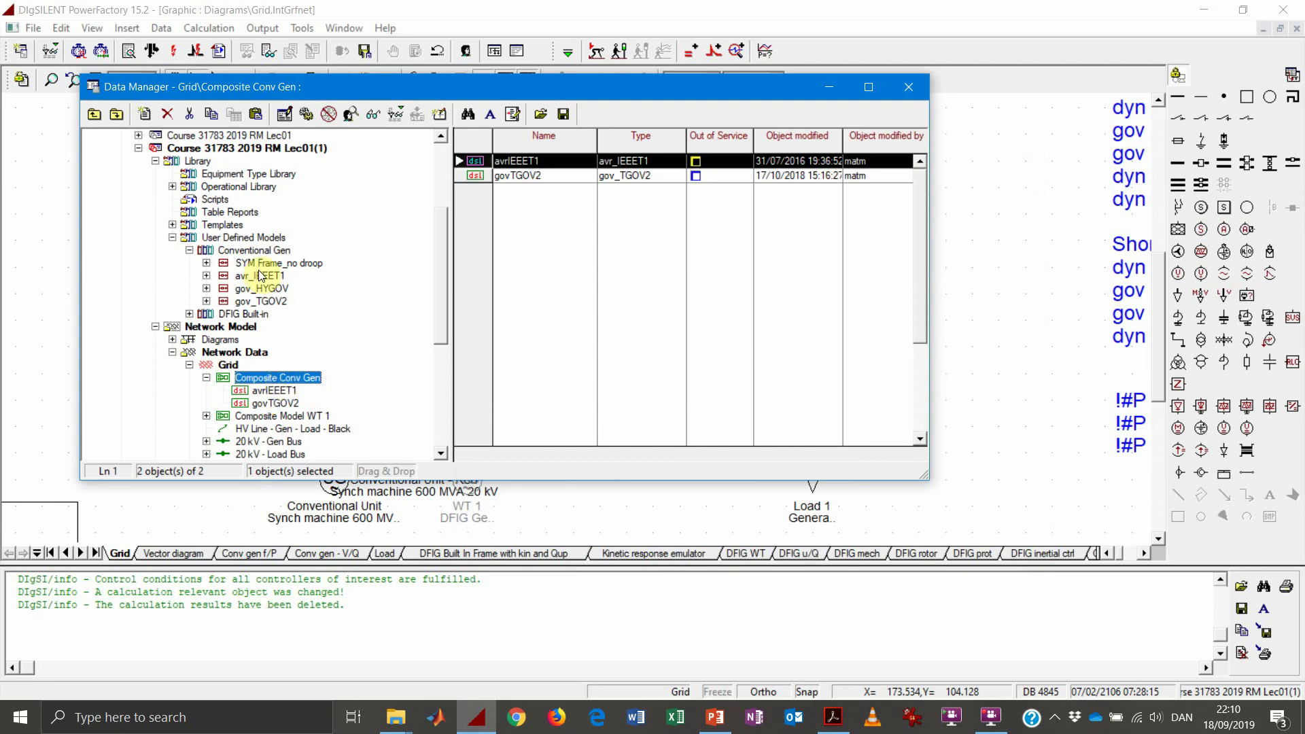
Show the block diagram of the gov_TGOV2 definition and enlarge the graphic area so the whole diagram is unobstructed
left_click(270, 304)
right_click(270, 304)
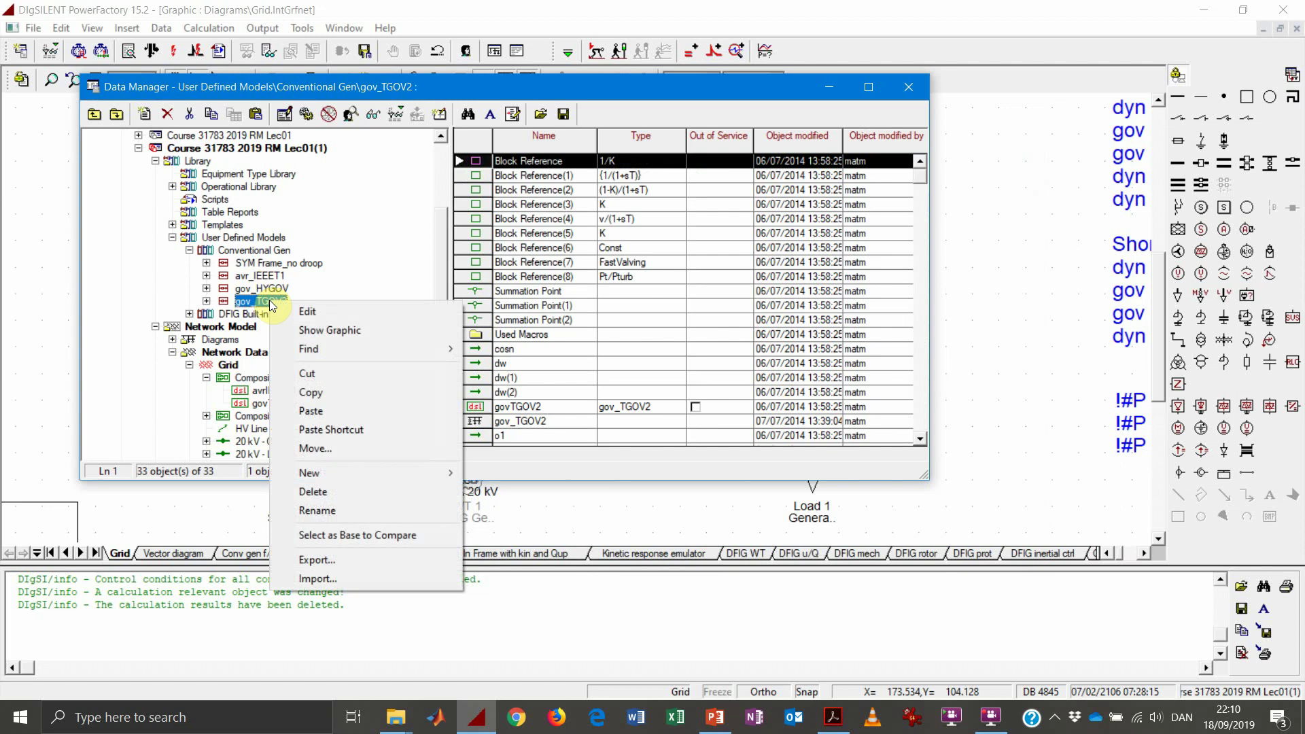
left_click(312, 331)
left_click_drag(544, 89, 900, 91)
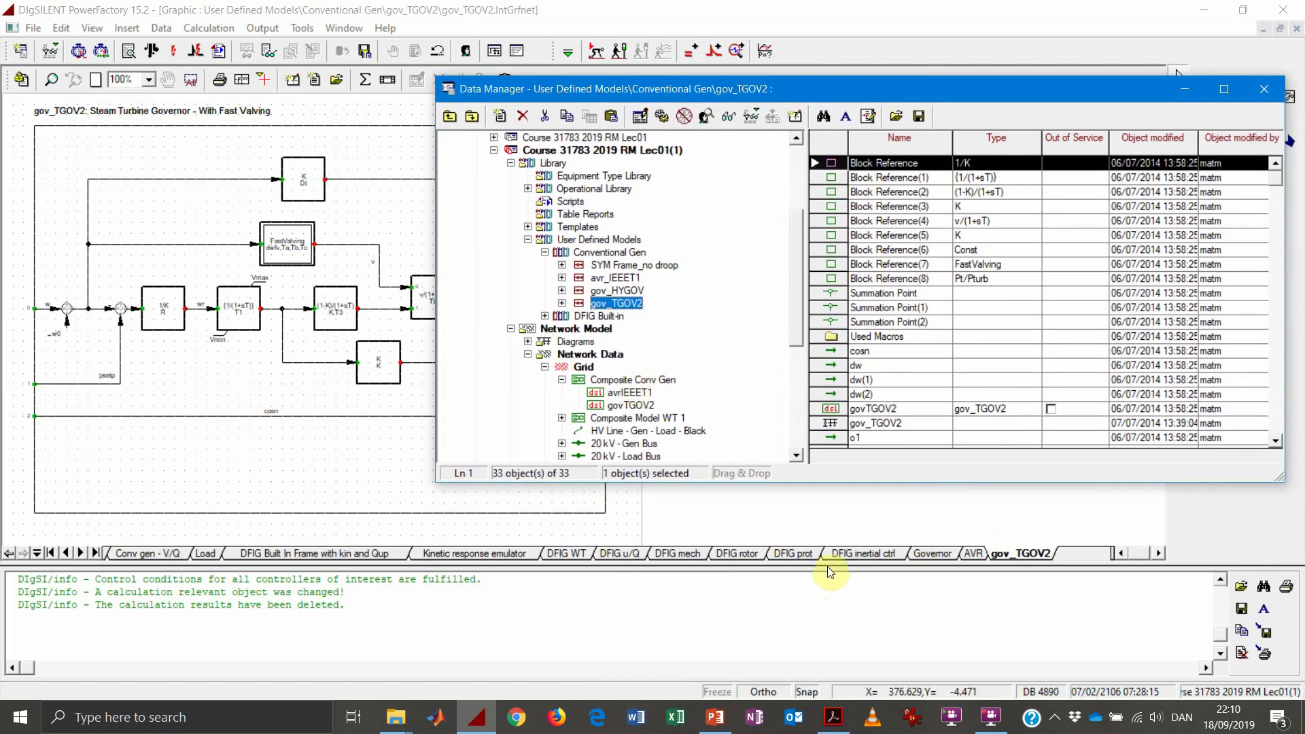
right_click(631, 305)
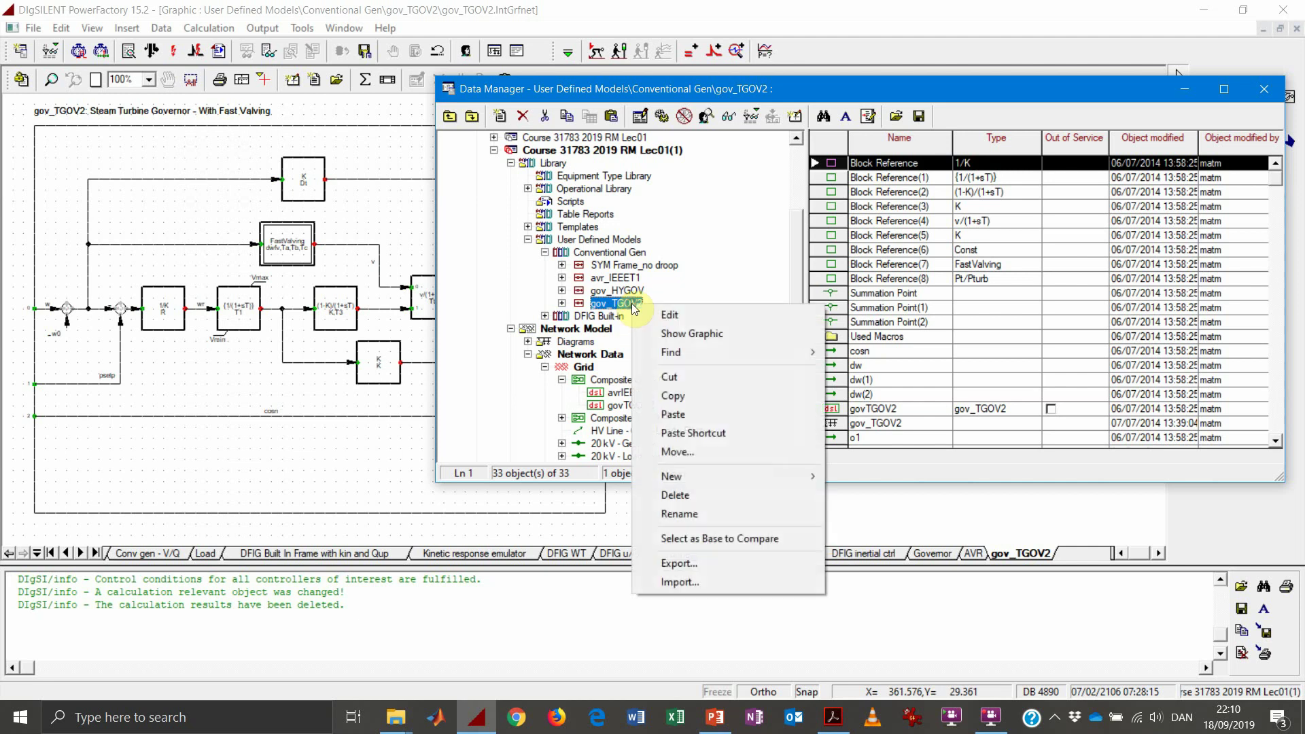
left_click(666, 333)
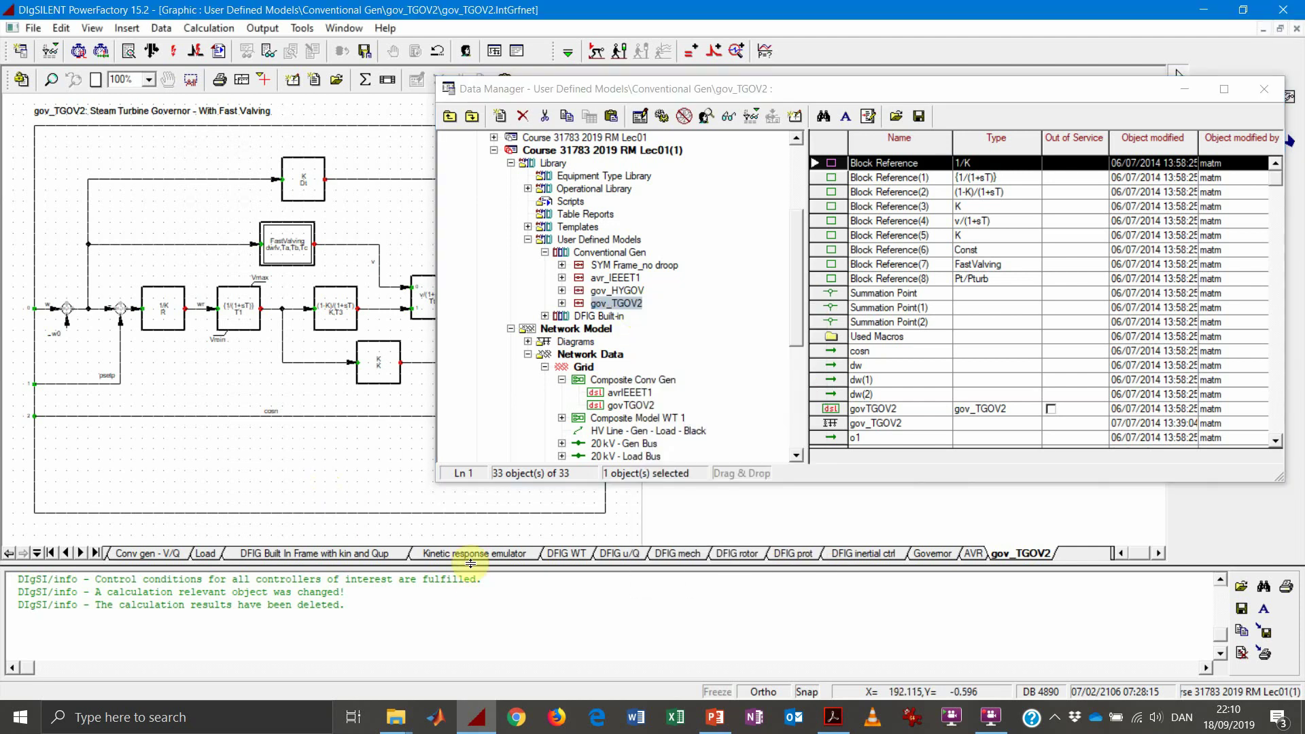
left_click_drag(503, 663, 503, 669)
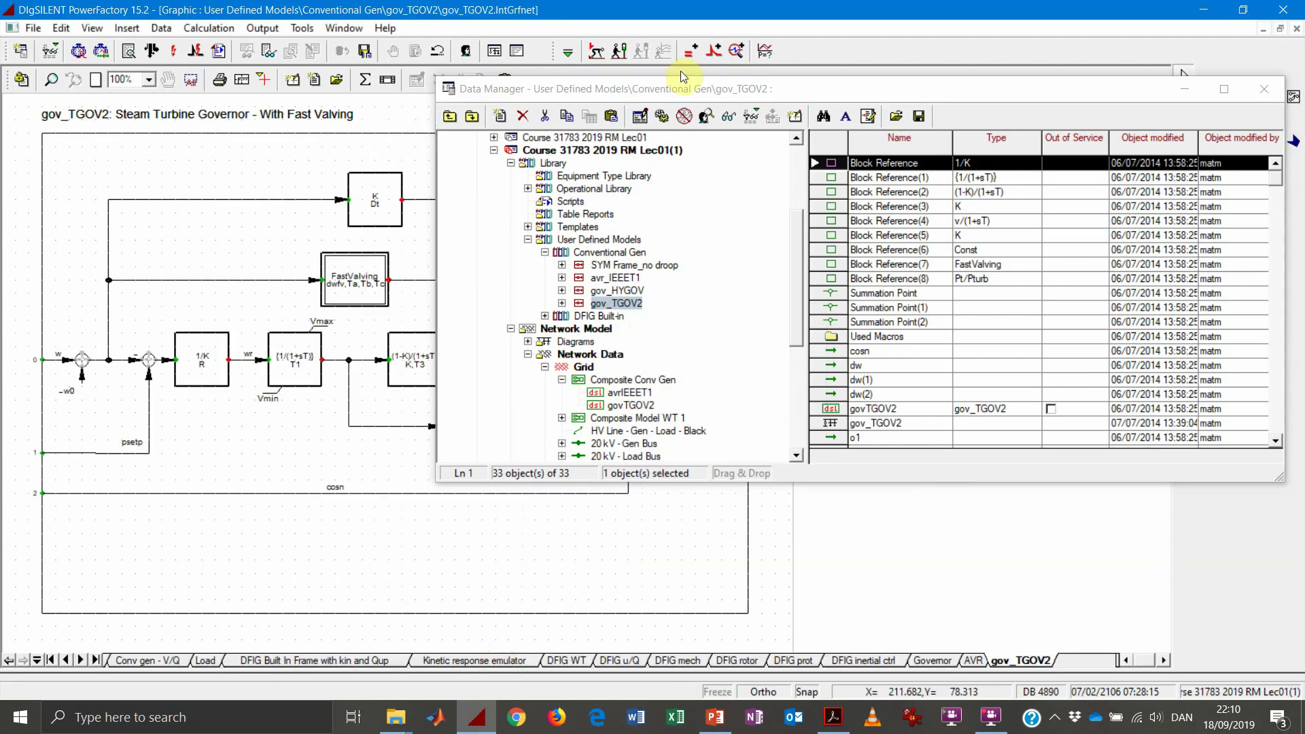
left_click_drag(664, 89, 989, 111)
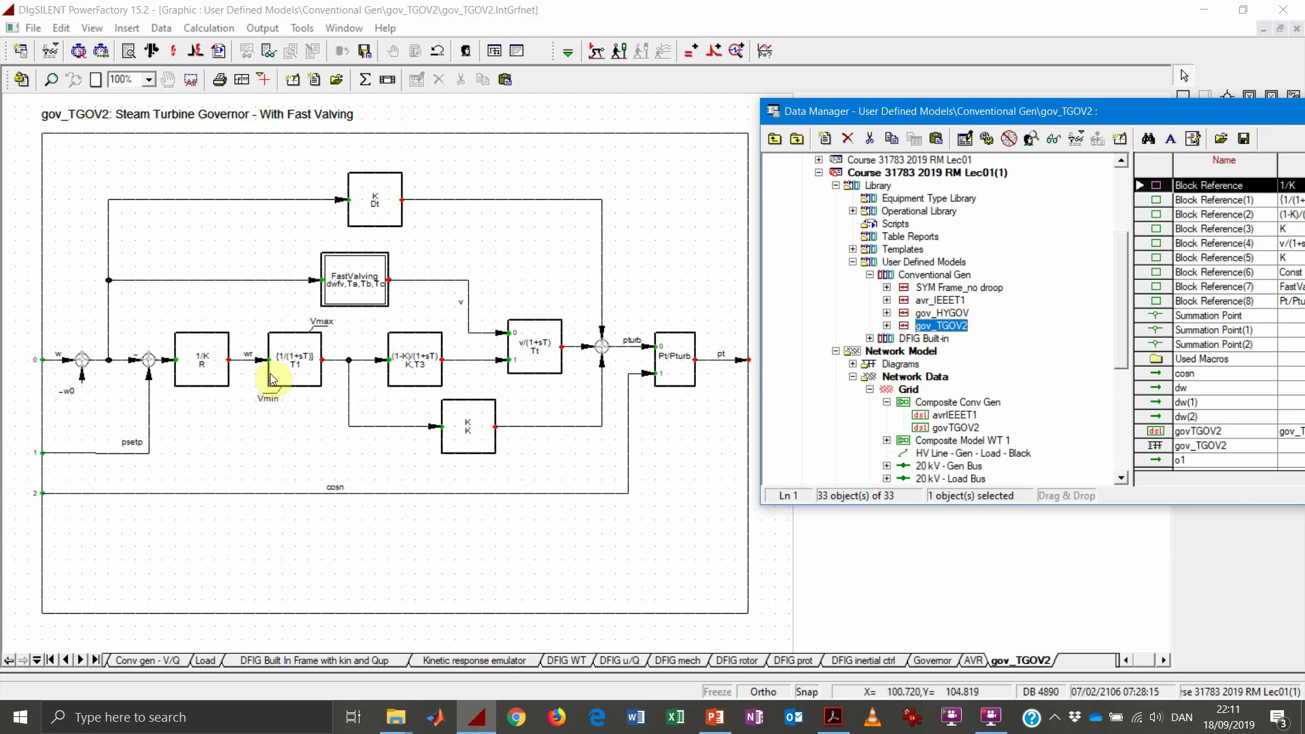
Open the govTGOV2 model under Composite Conv Gen, compare its parameters with the governor block diagram, and close it unedited
left_click(966, 429)
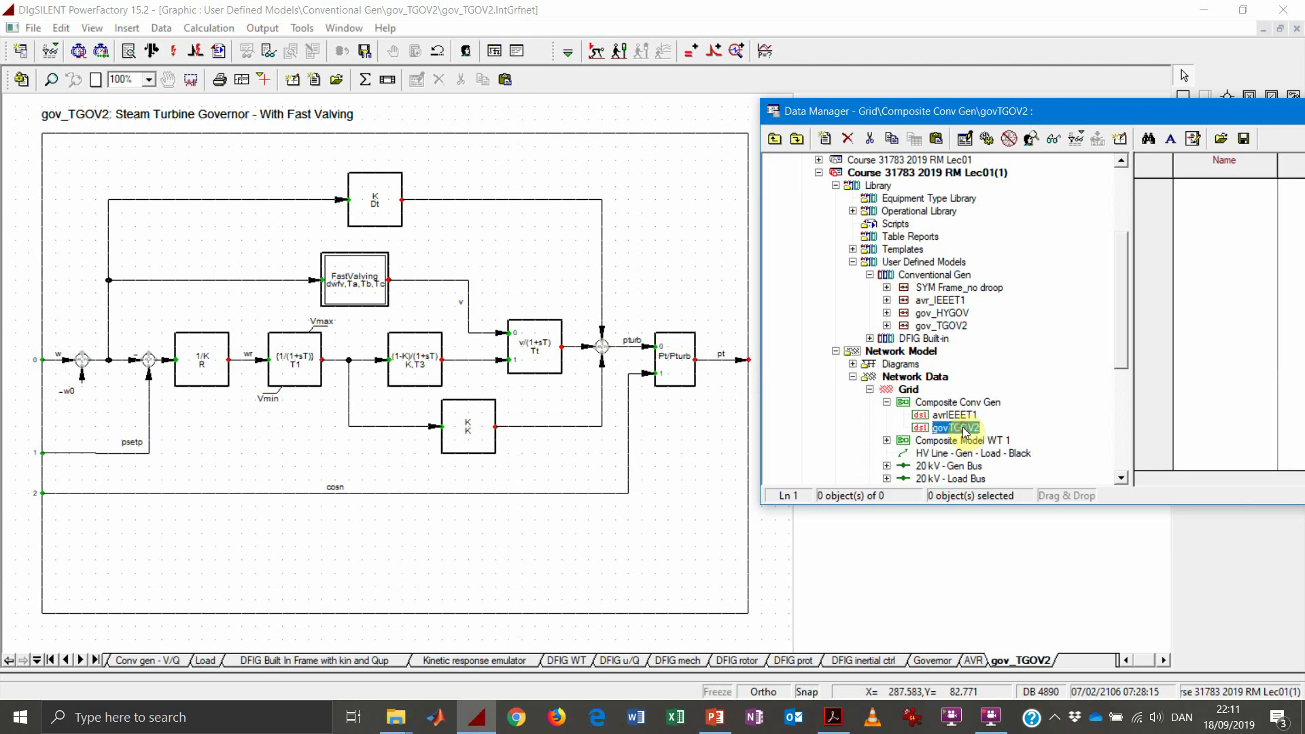
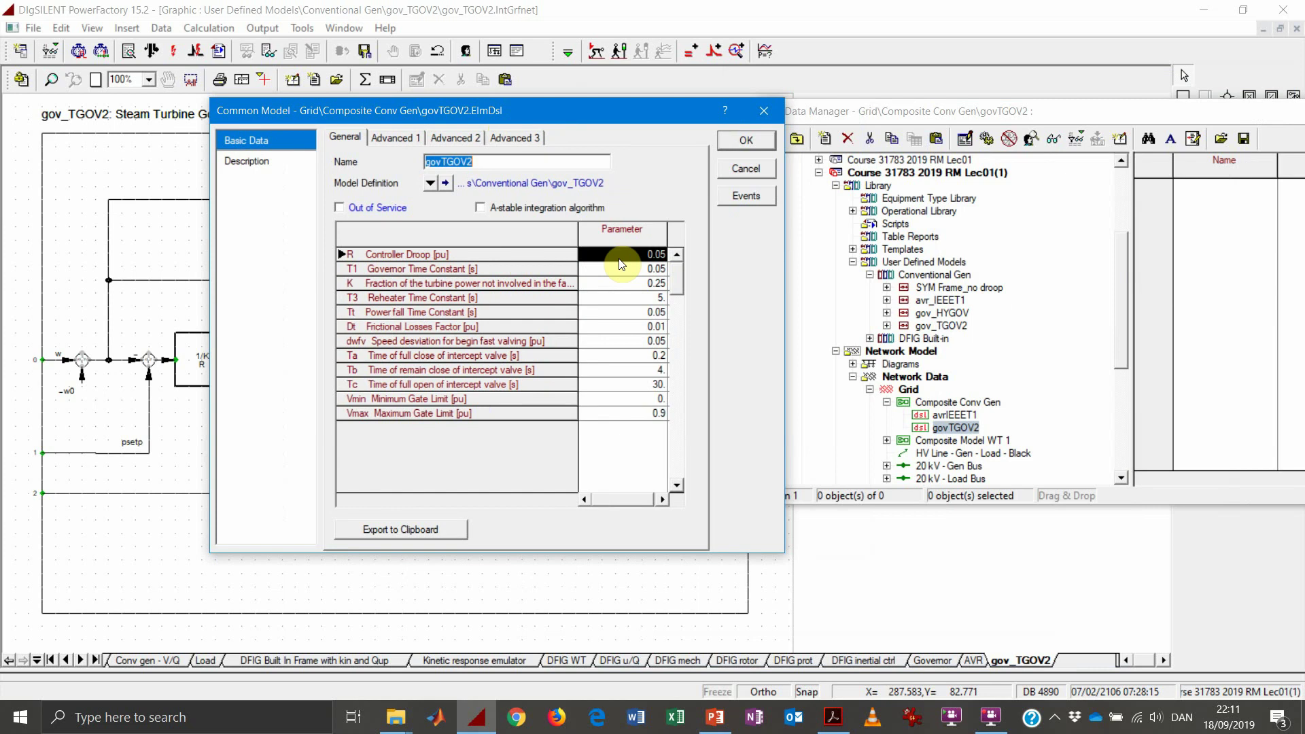
left_click_drag(634, 128, 909, 229)
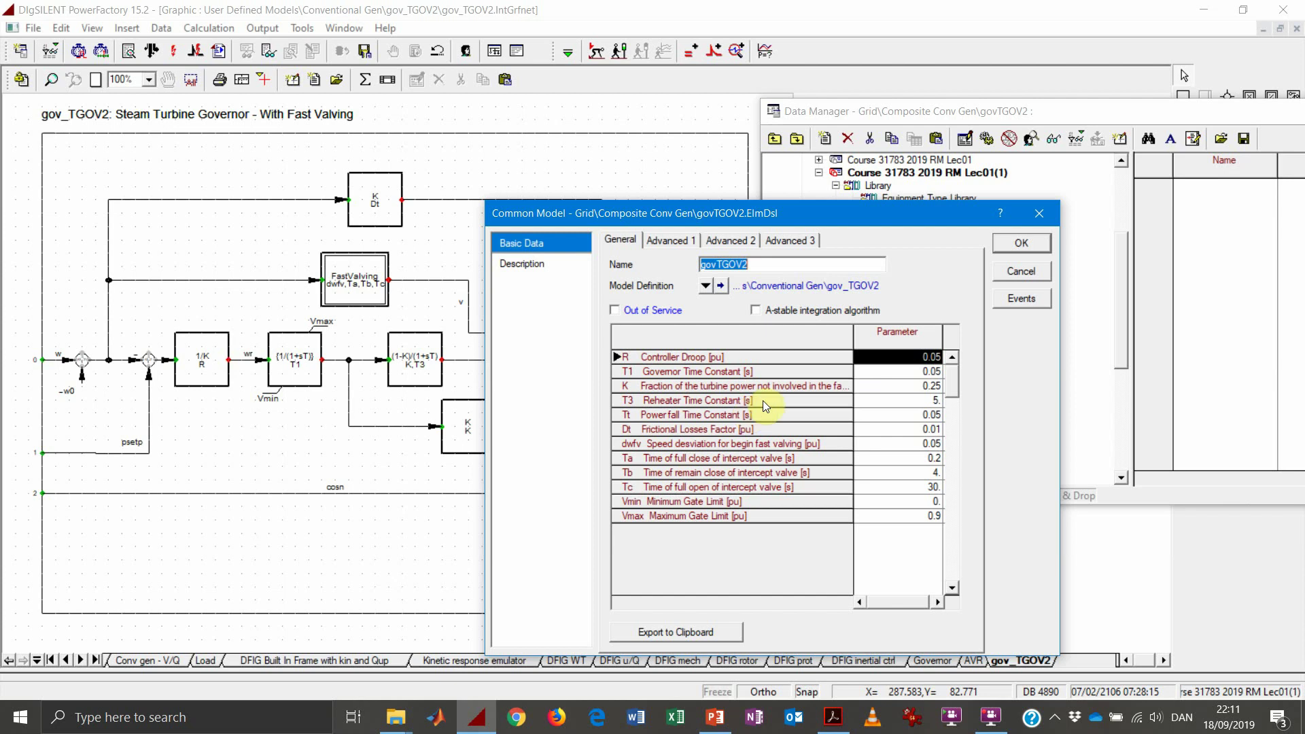
left_click_drag(869, 218, 518, 125)
left_click(668, 181)
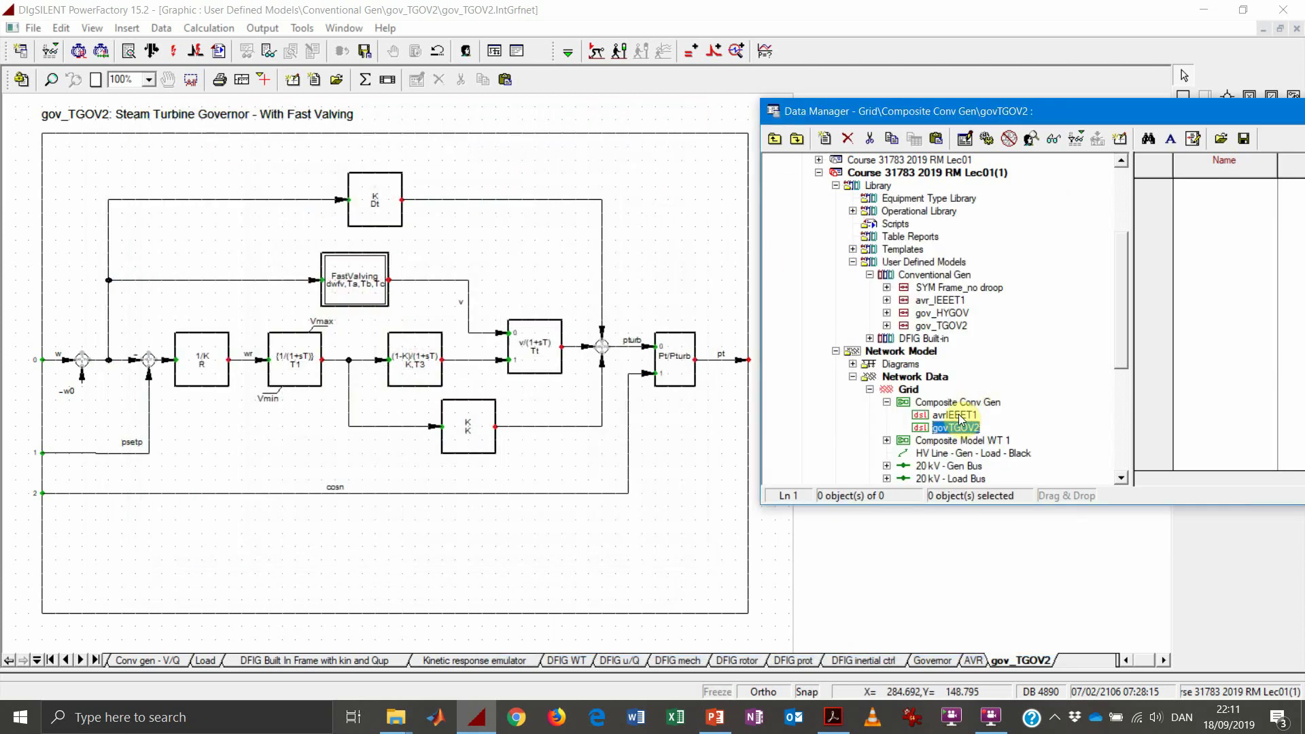
Show the block diagram of the SYM Frame_no droop definition and enlarge it around the machine, AVR, governor and PSS slots
left_click(947, 288)
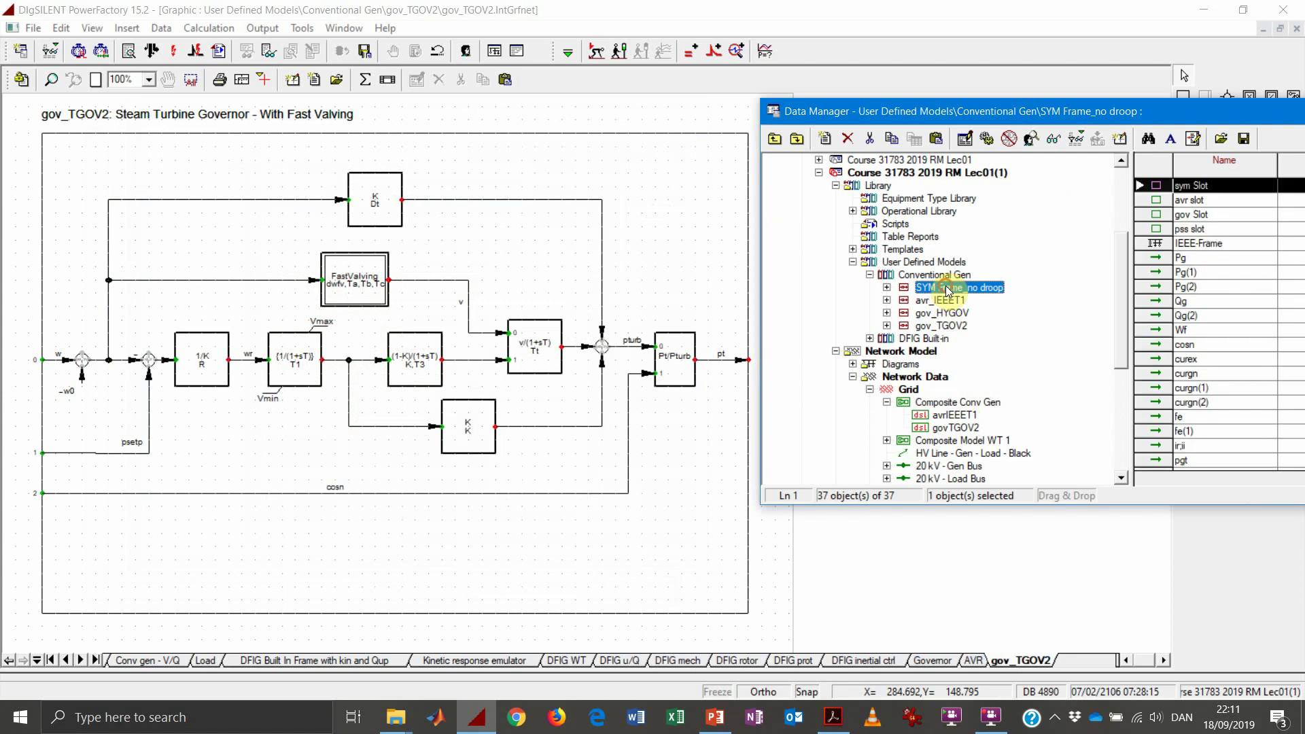
right_click(948, 291)
left_click(997, 318)
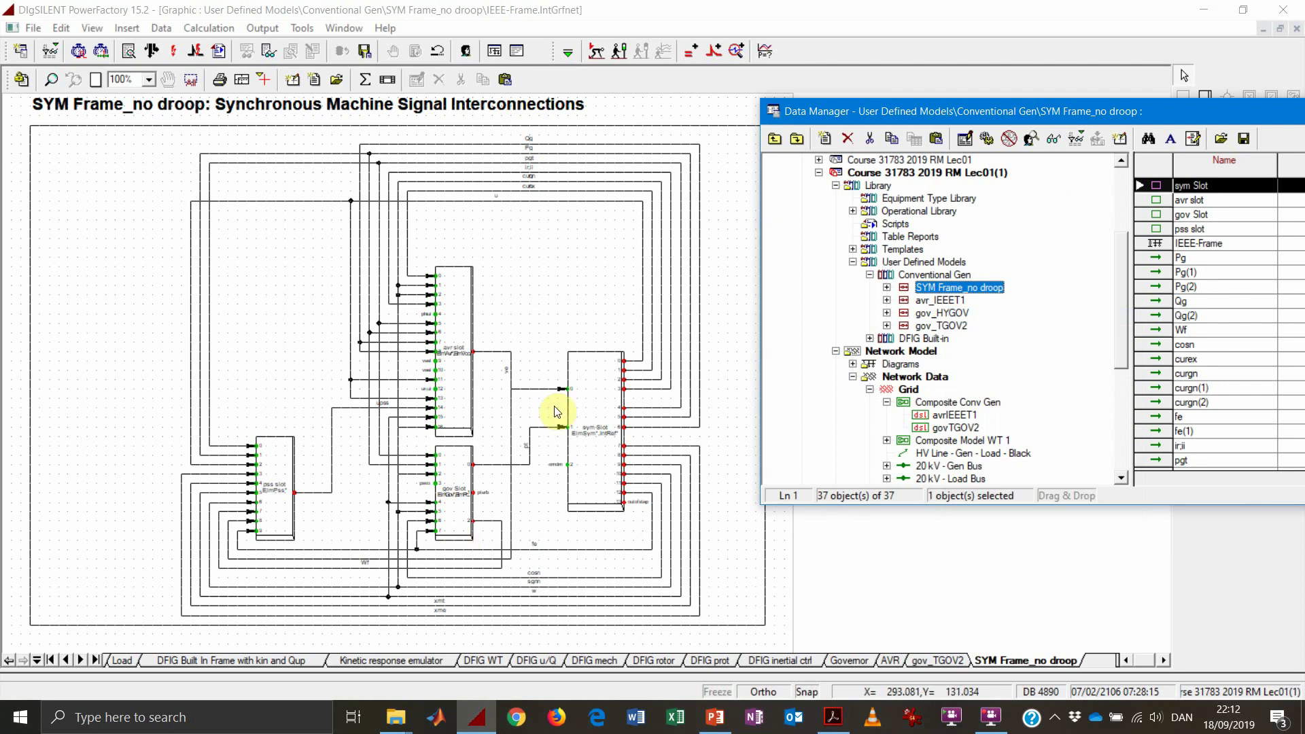
scroll(500, 428, "up", 3)
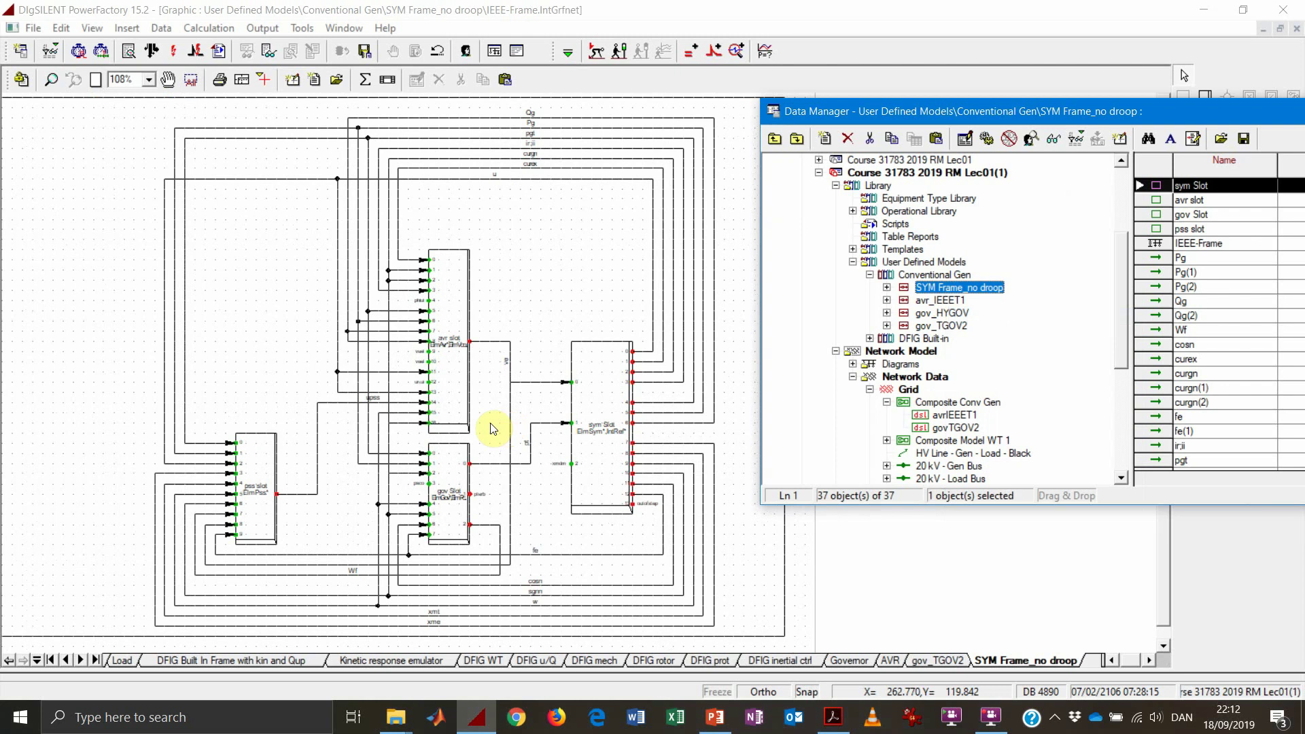
scroll(495, 428, "up", 4)
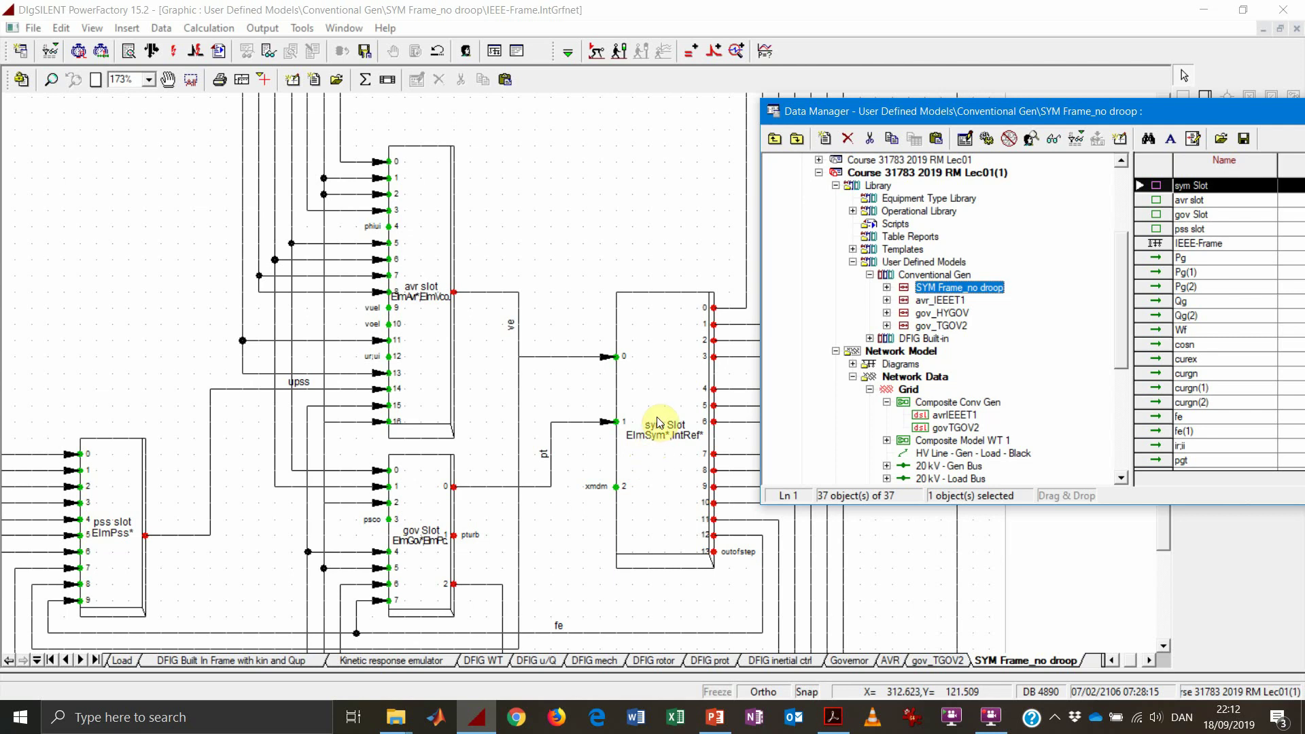
Examine the sym, avr, gov and pss slots and their signal connections in the SYM Frame_no droop diagram
left_click(674, 483)
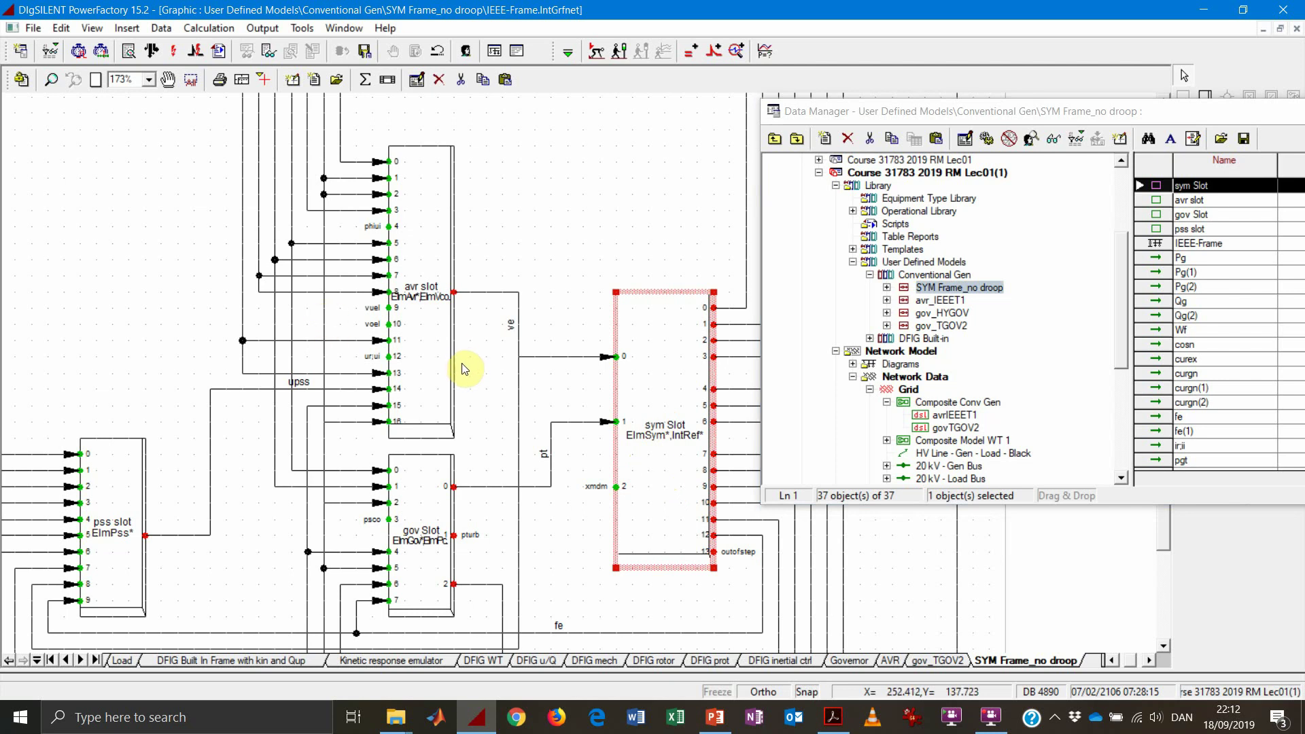
left_click(438, 367)
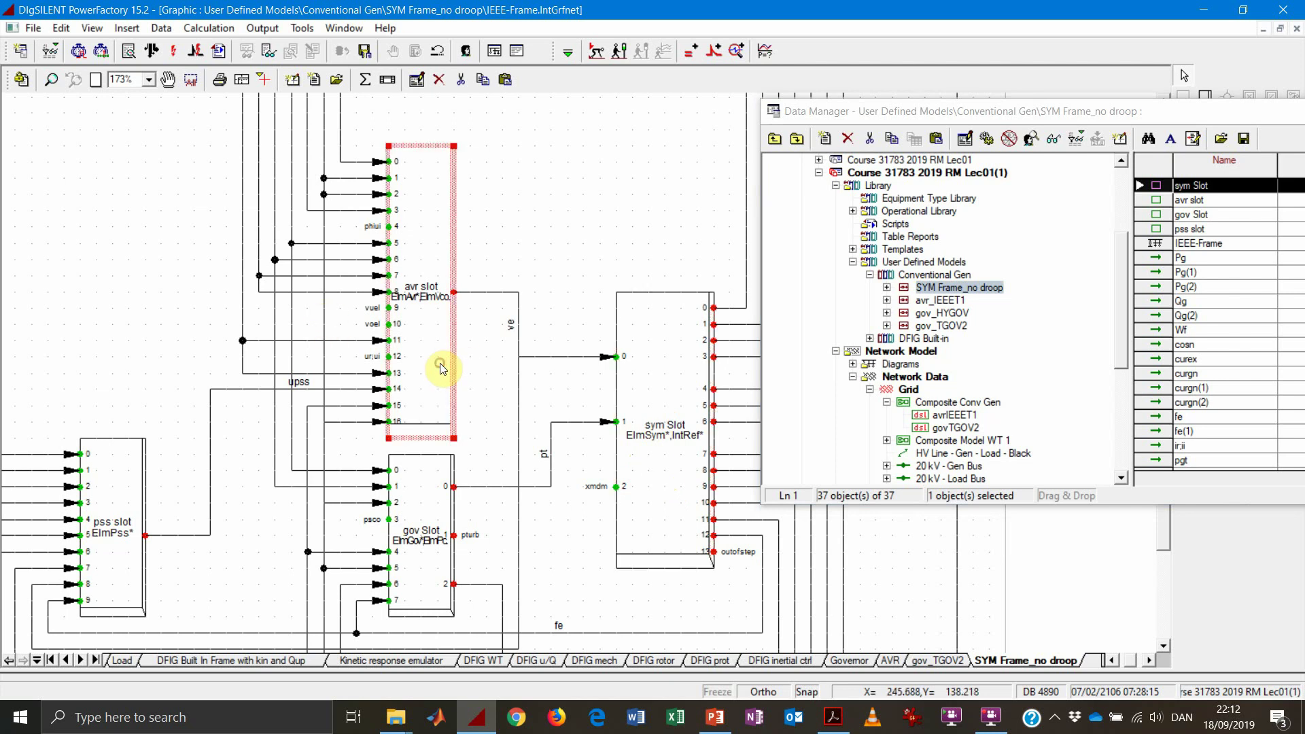
left_click(442, 482)
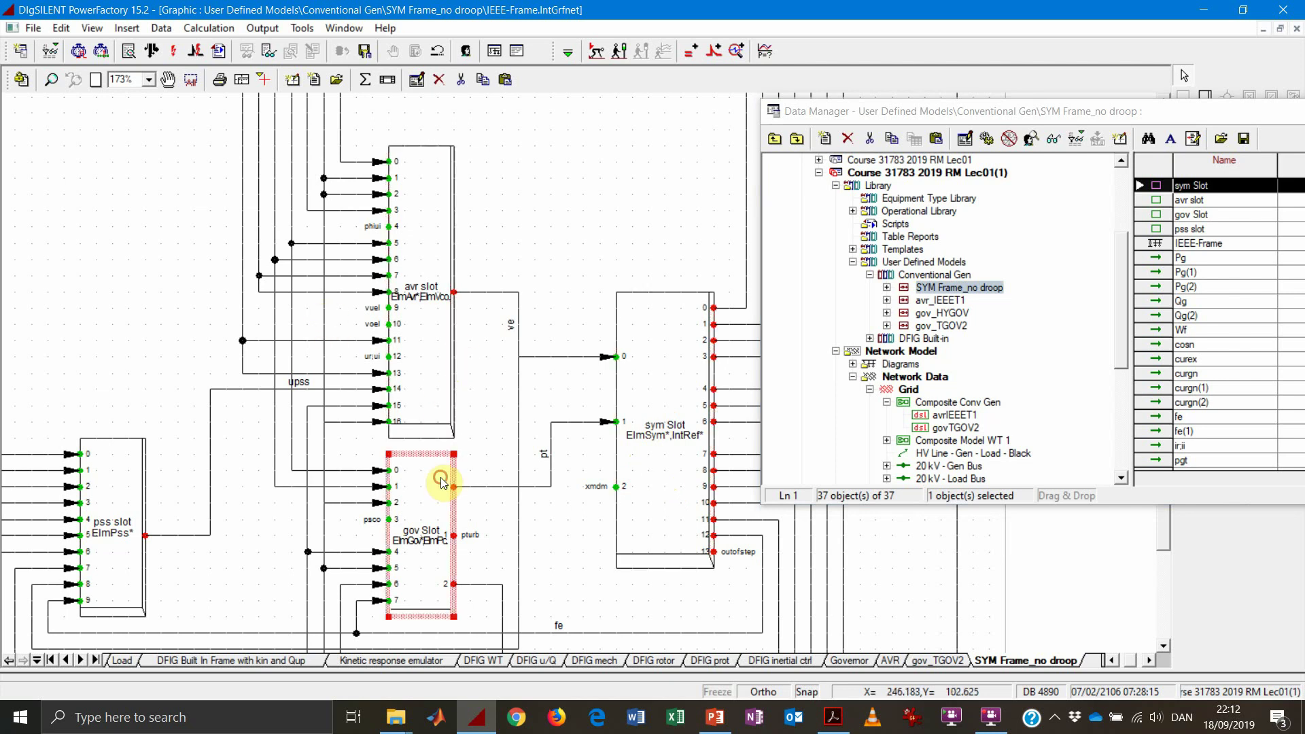
left_click(89, 498)
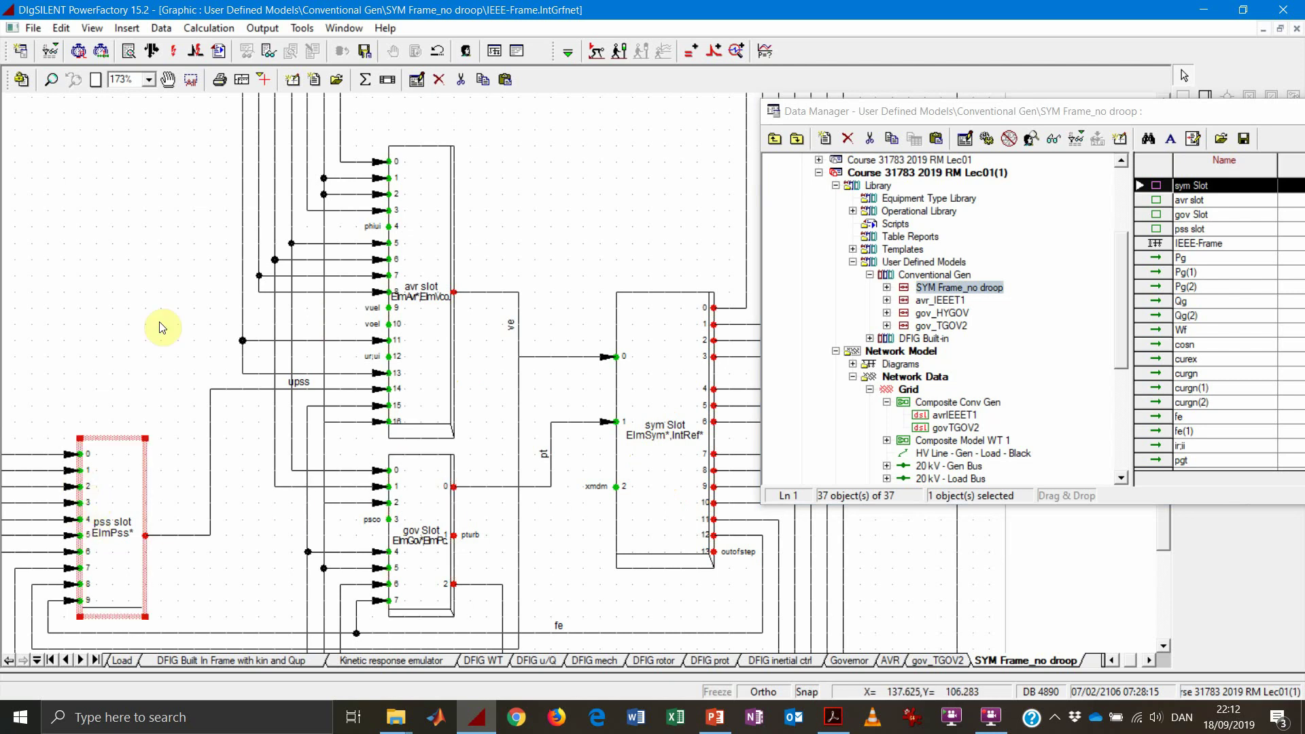
left_click(125, 376)
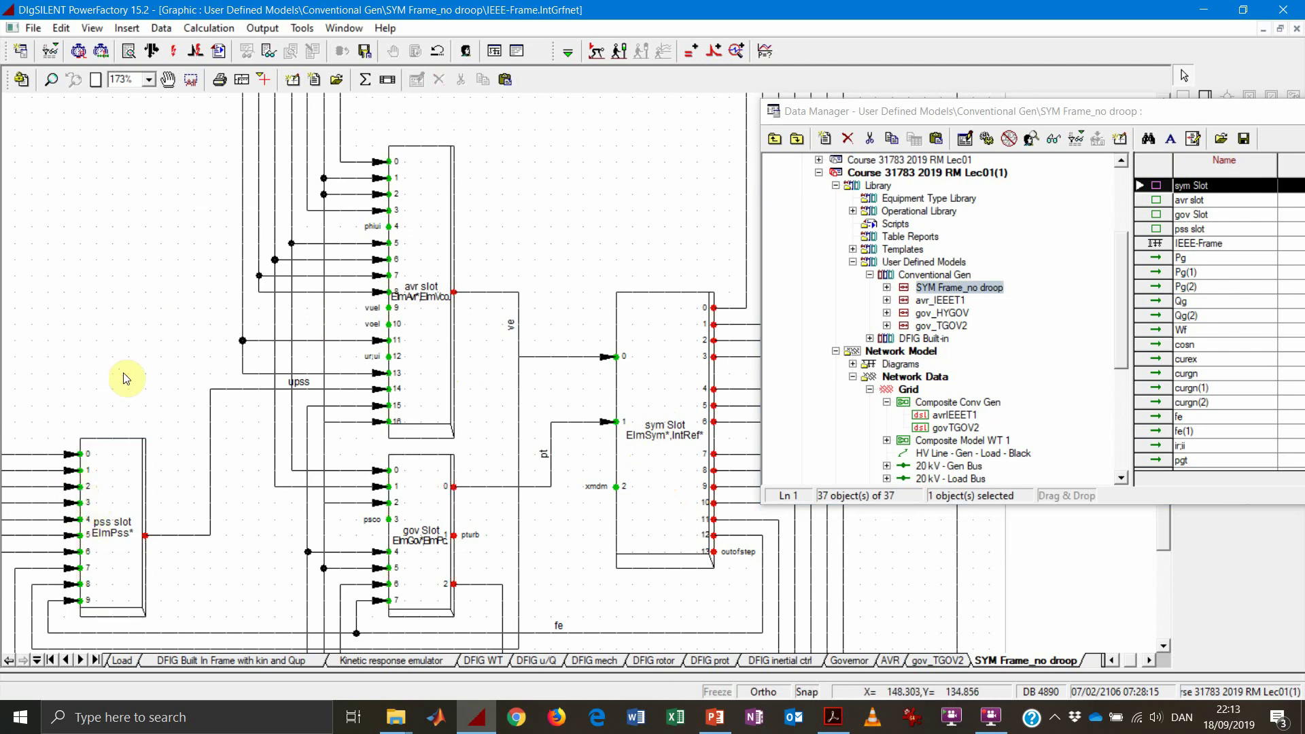
Duplicate the Composite Conv Gen composite model, with its AVR and governor, within the Grid
left_click_drag(966, 110, 422, 97)
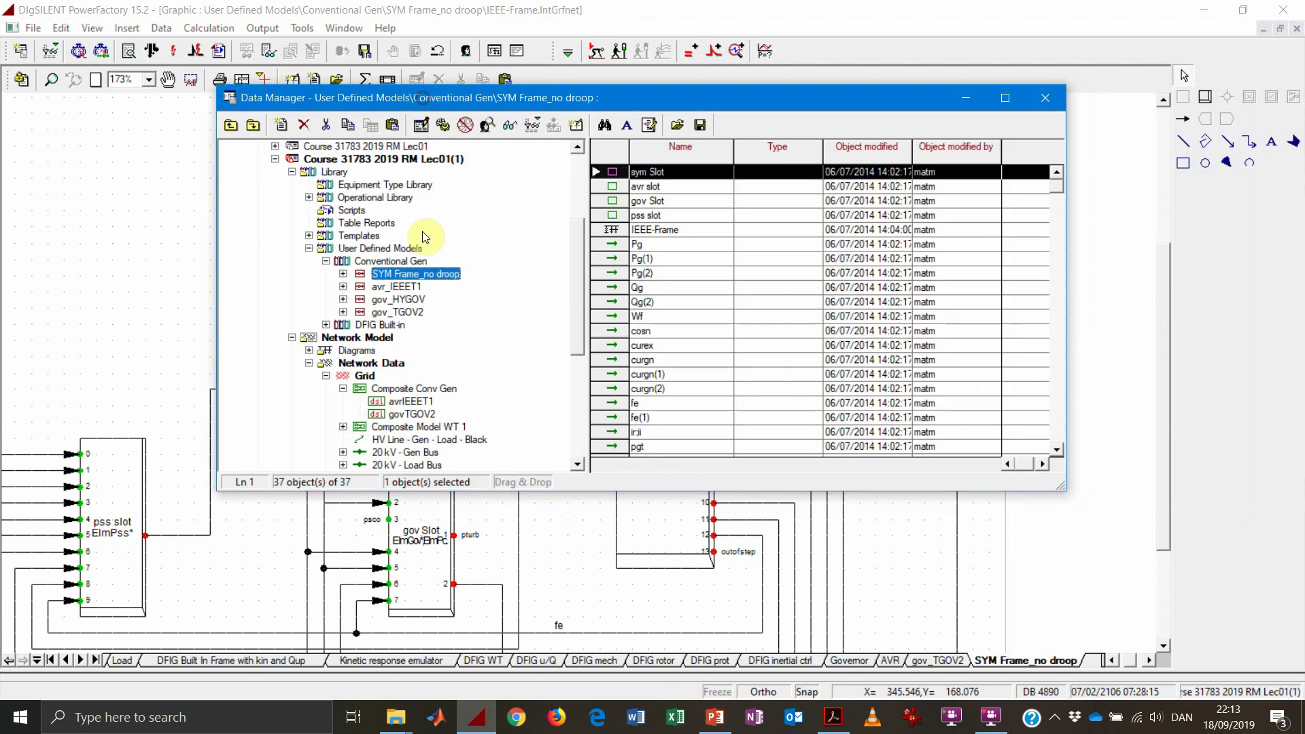
left_click(415, 391)
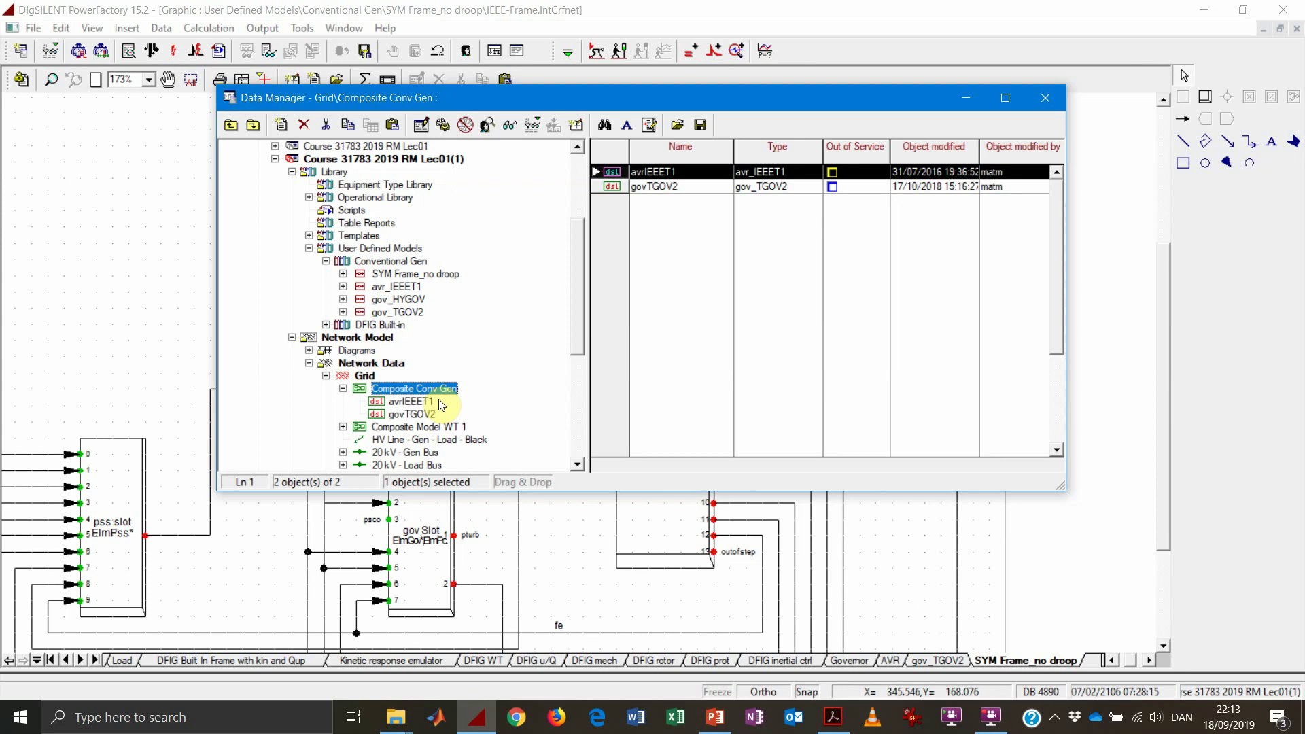
scroll(440, 394, "down", 1)
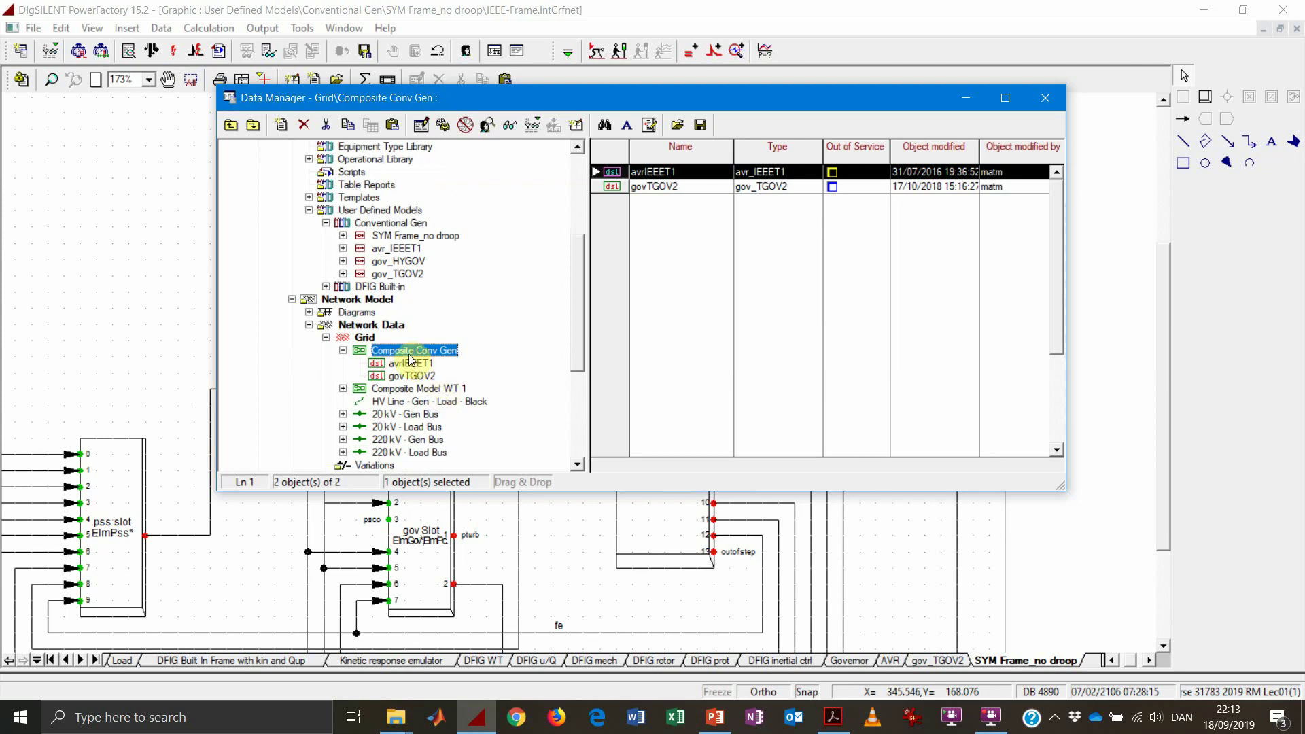
left_click(342, 351)
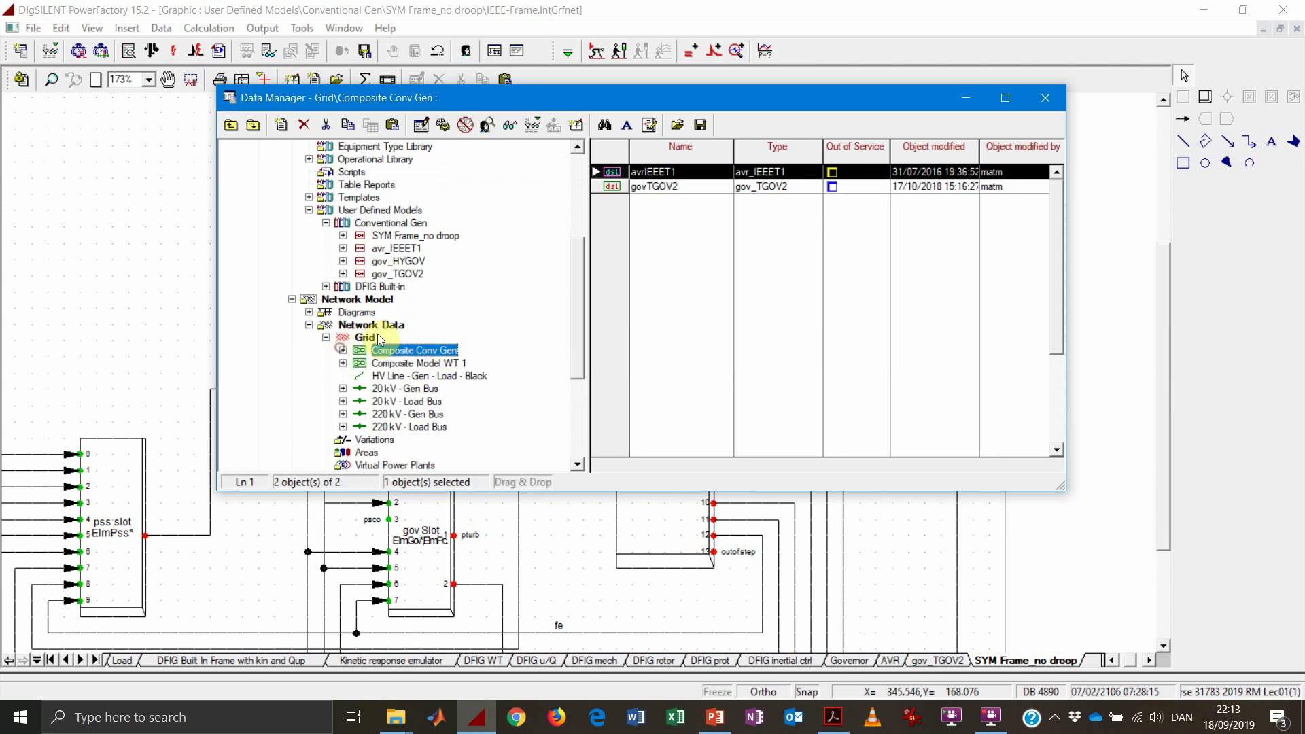
left_click(366, 338)
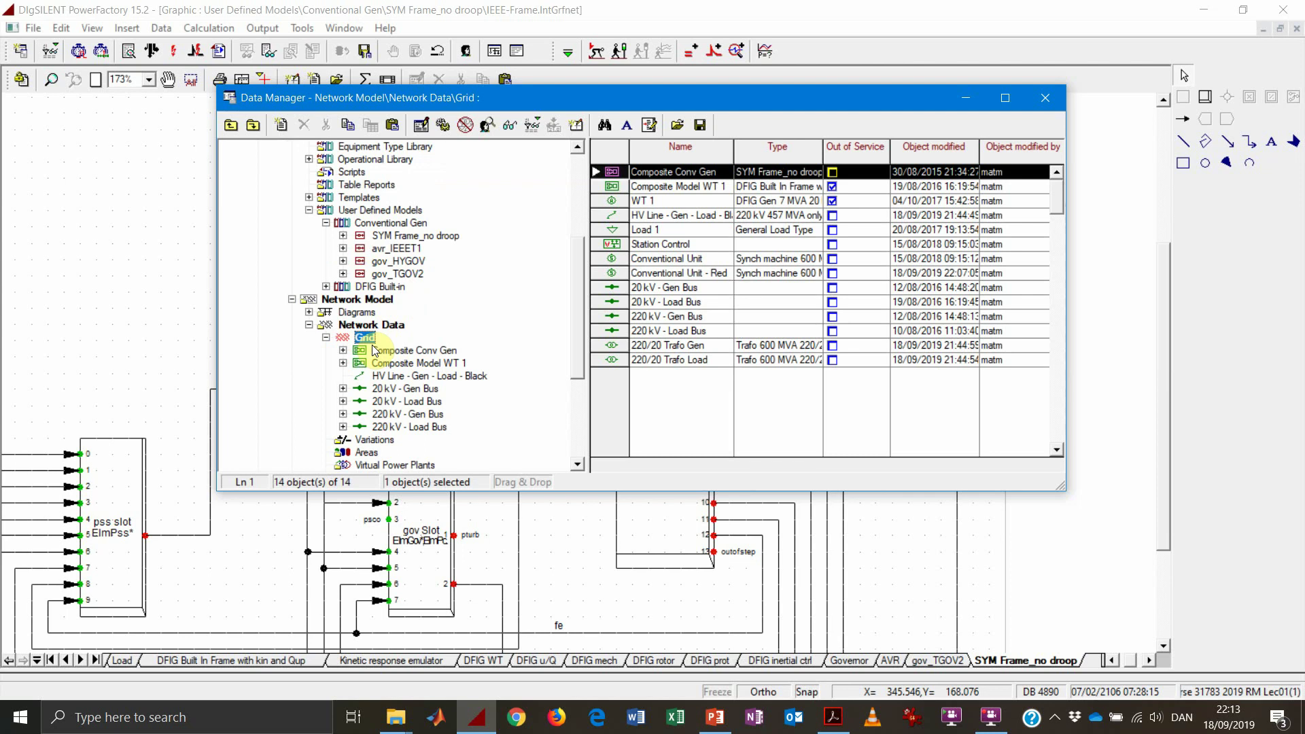
left_click(621, 170)
key("ctrl+c")
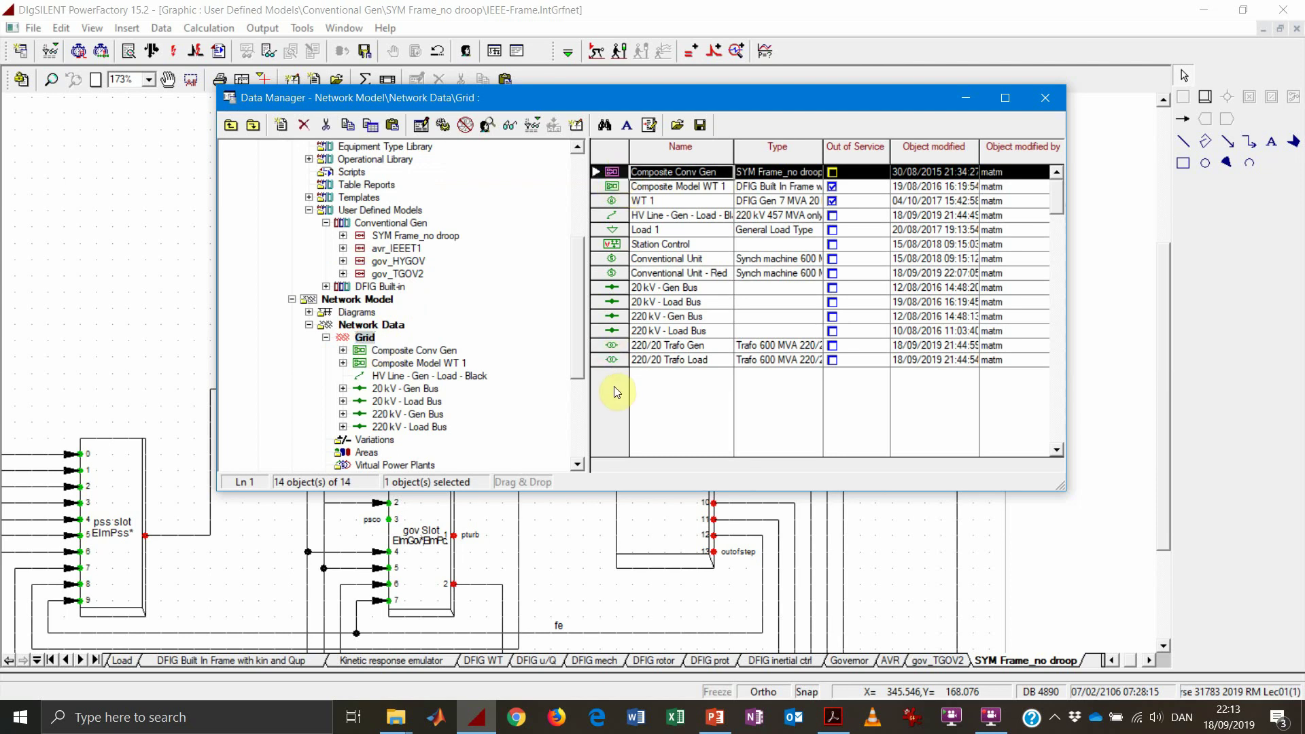
key("ctrl+v")
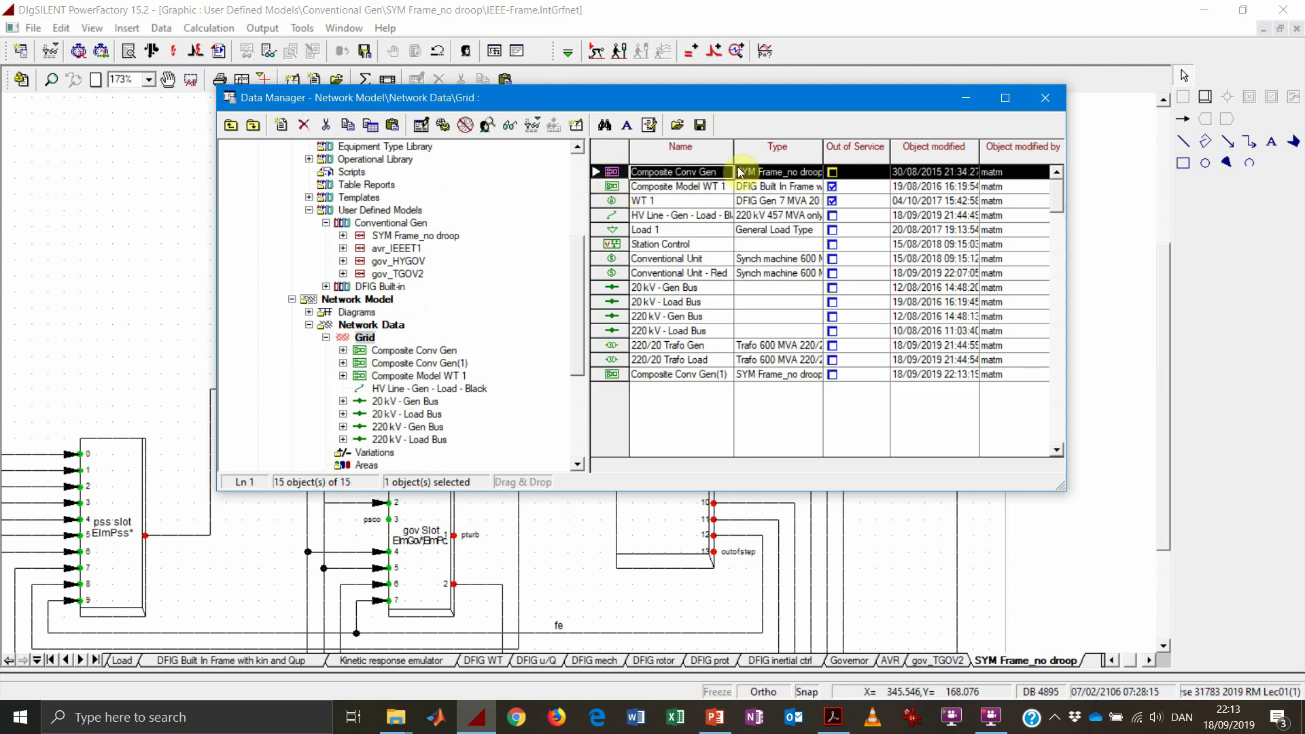
Rename the copied composite model as Composite Conv Gen - Red
left_click_drag(733, 146, 799, 146)
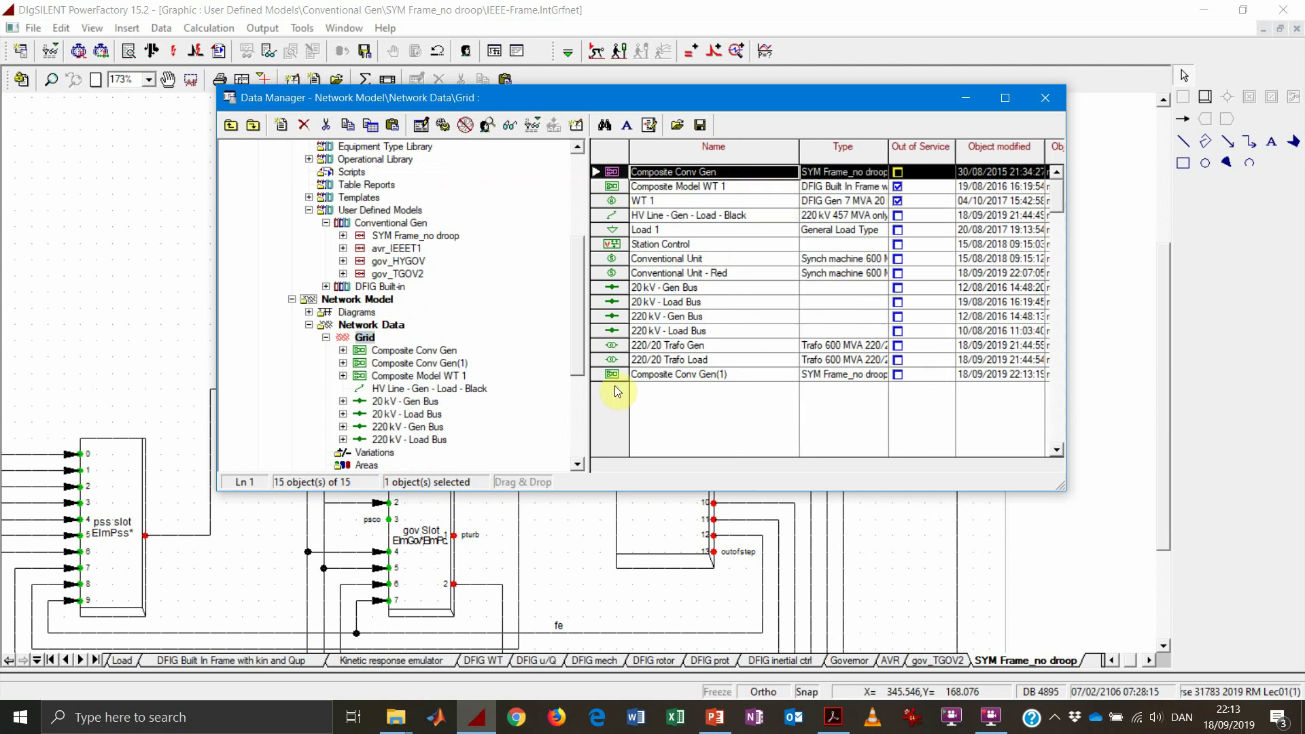
left_click(612, 376)
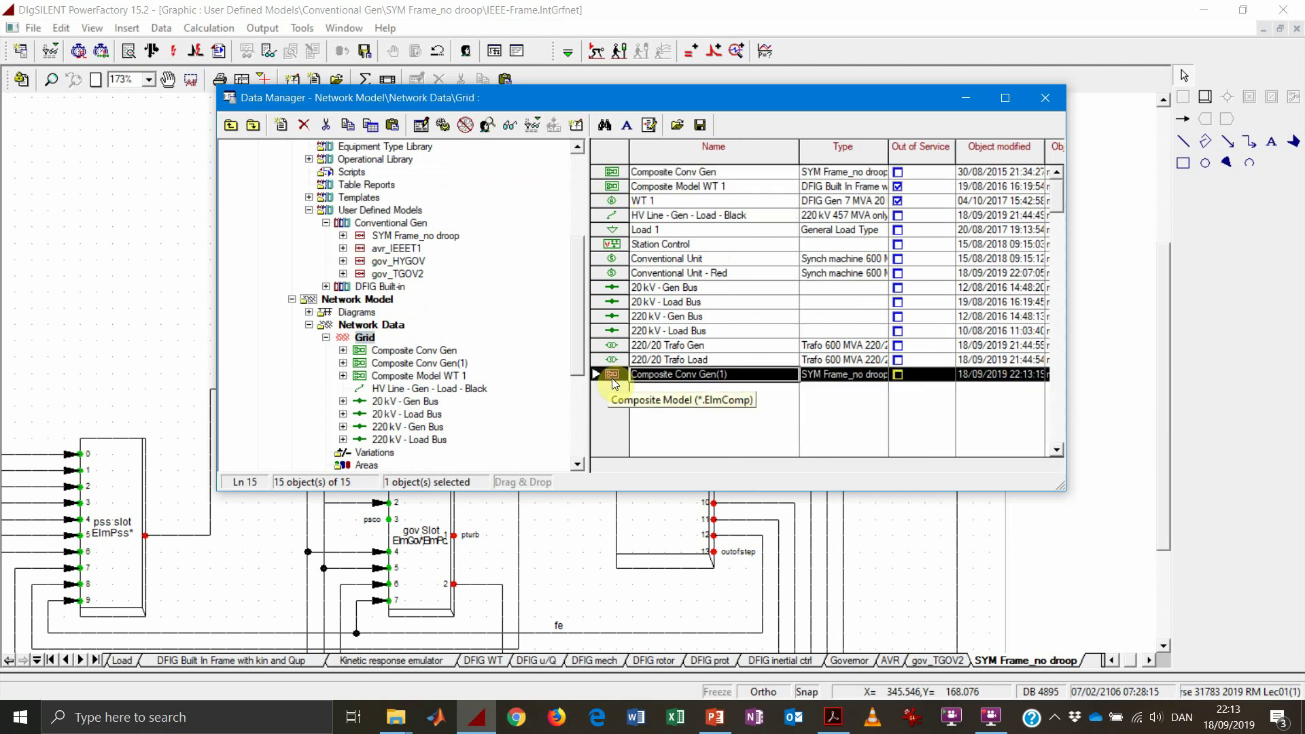
double_click(612, 376)
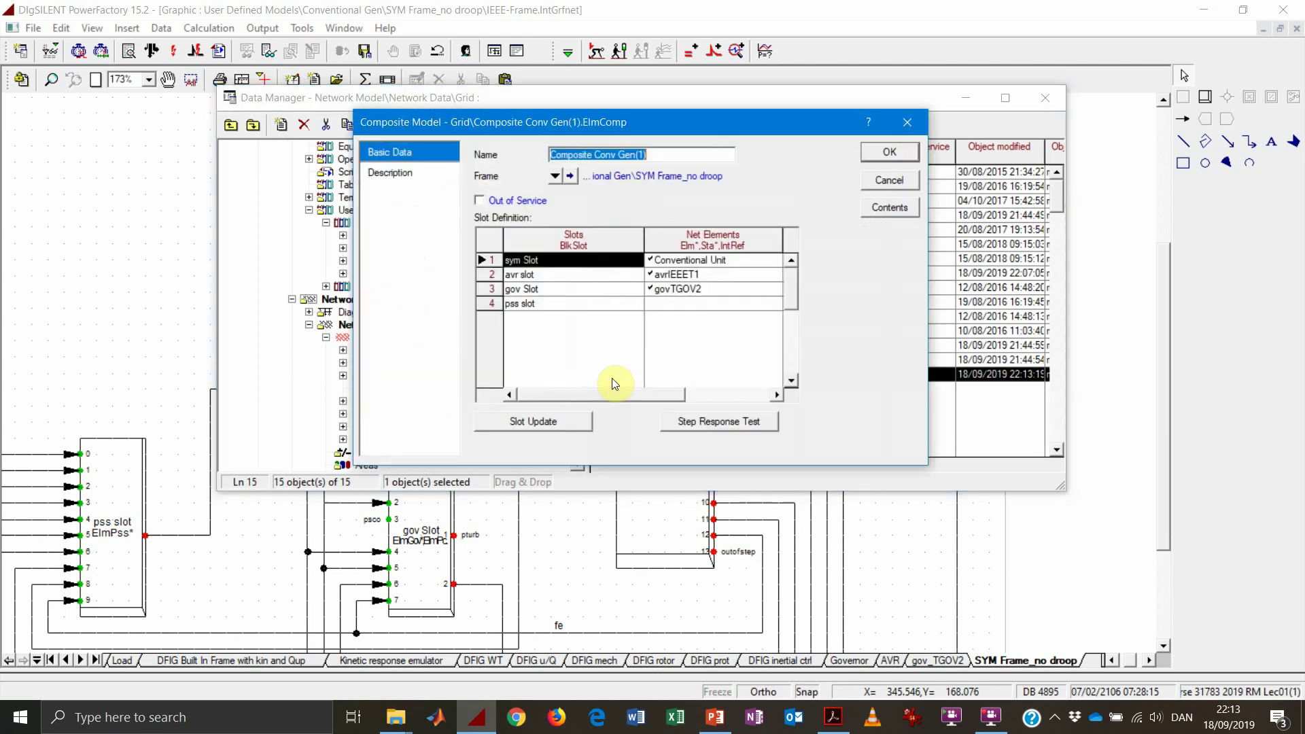
left_click(665, 155)
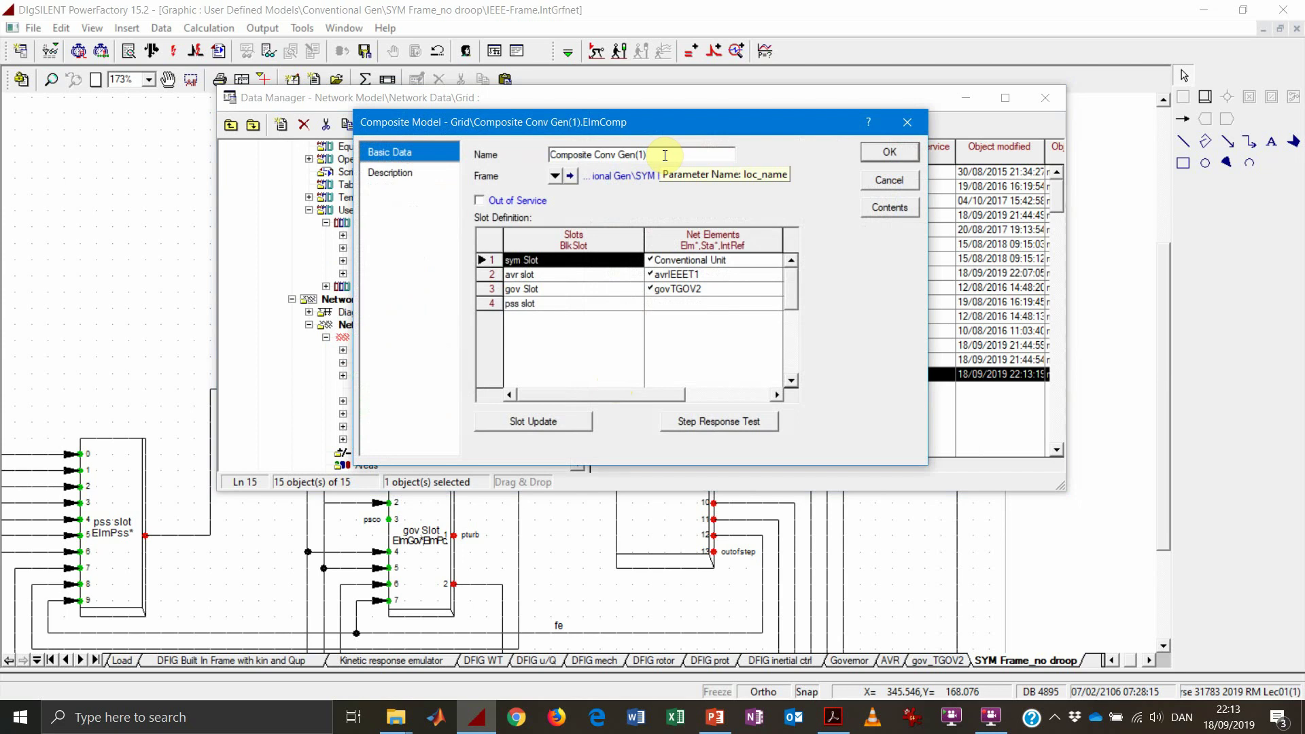
key("BackSpace")
key("BackSpace")
key("BackSpace")
type("-R")
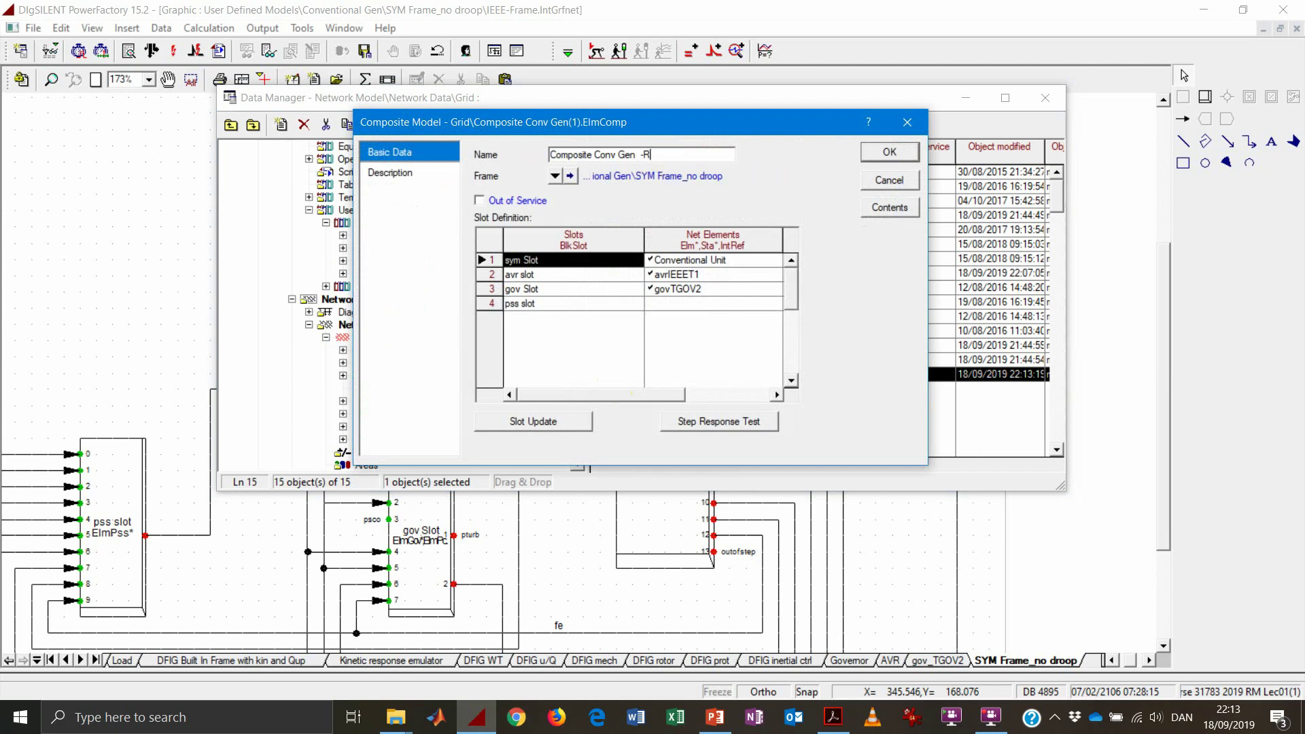
type("ed")
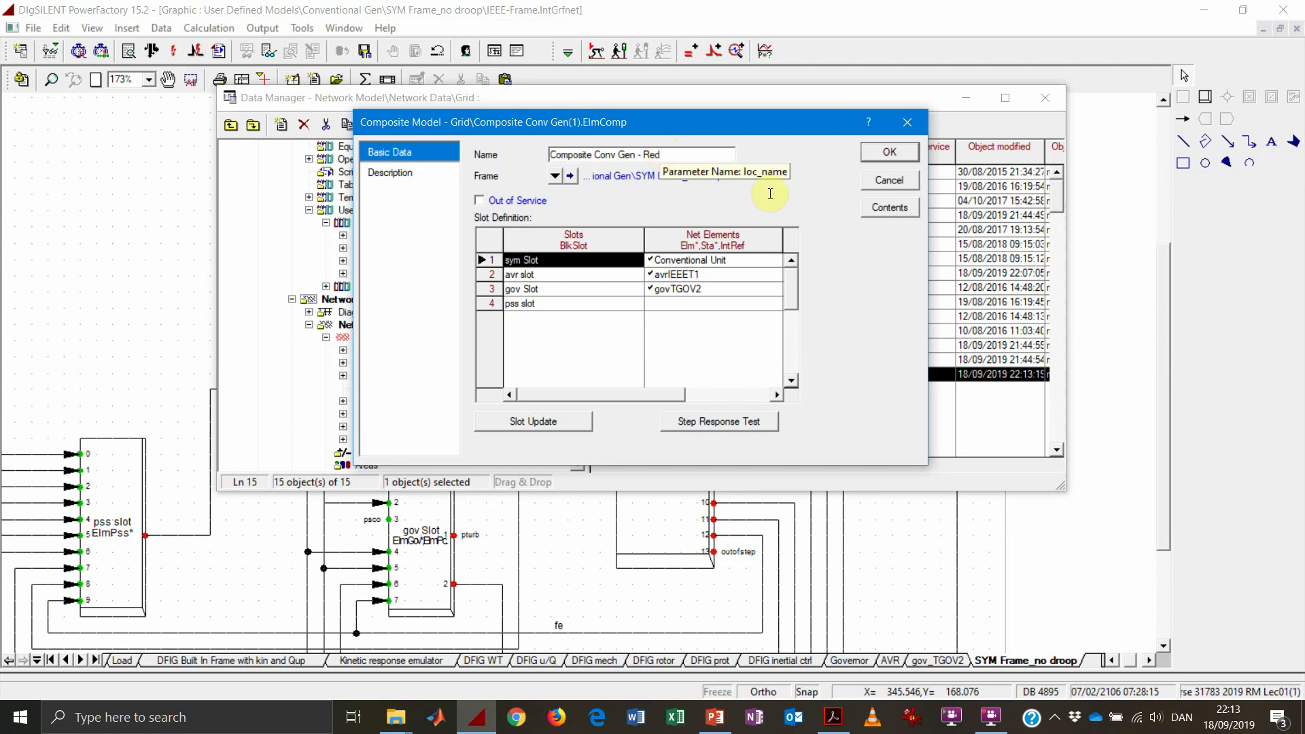
left_click(890, 152)
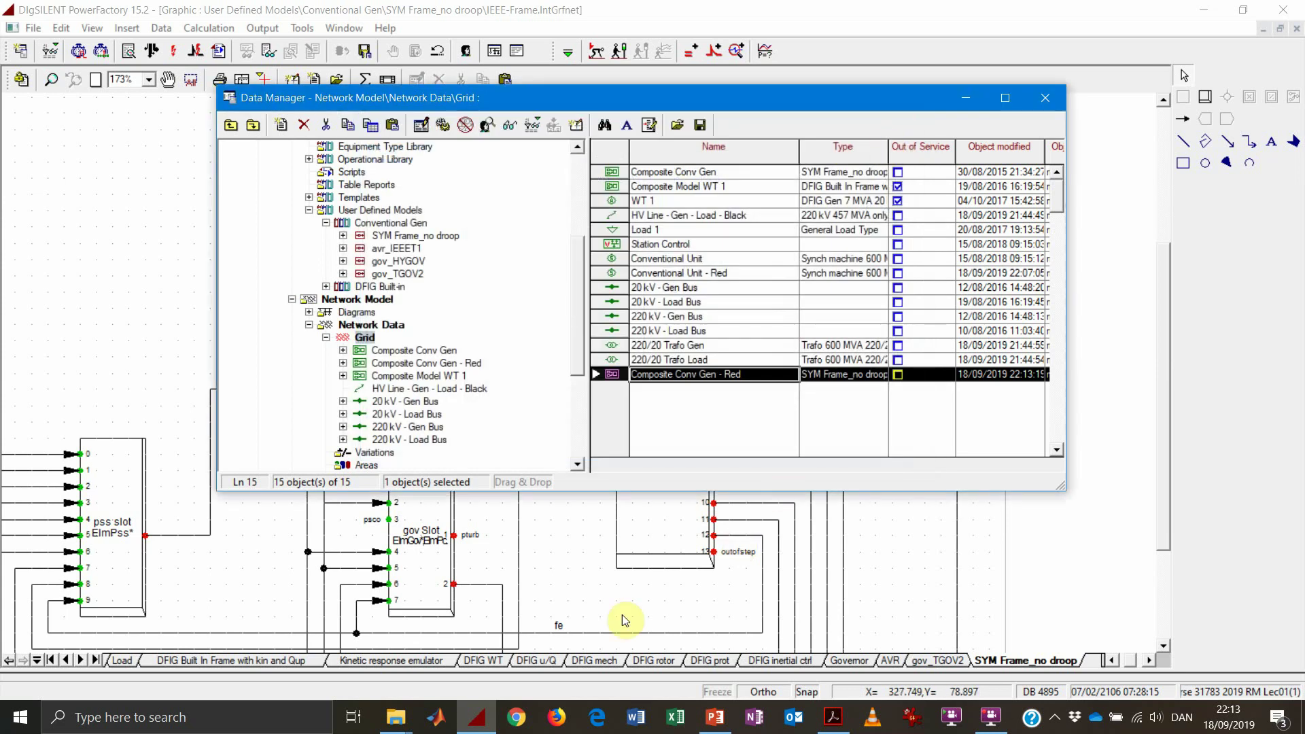
Return to the Grid single-line diagram, bring back the output window and clear its messages
left_click(49, 662)
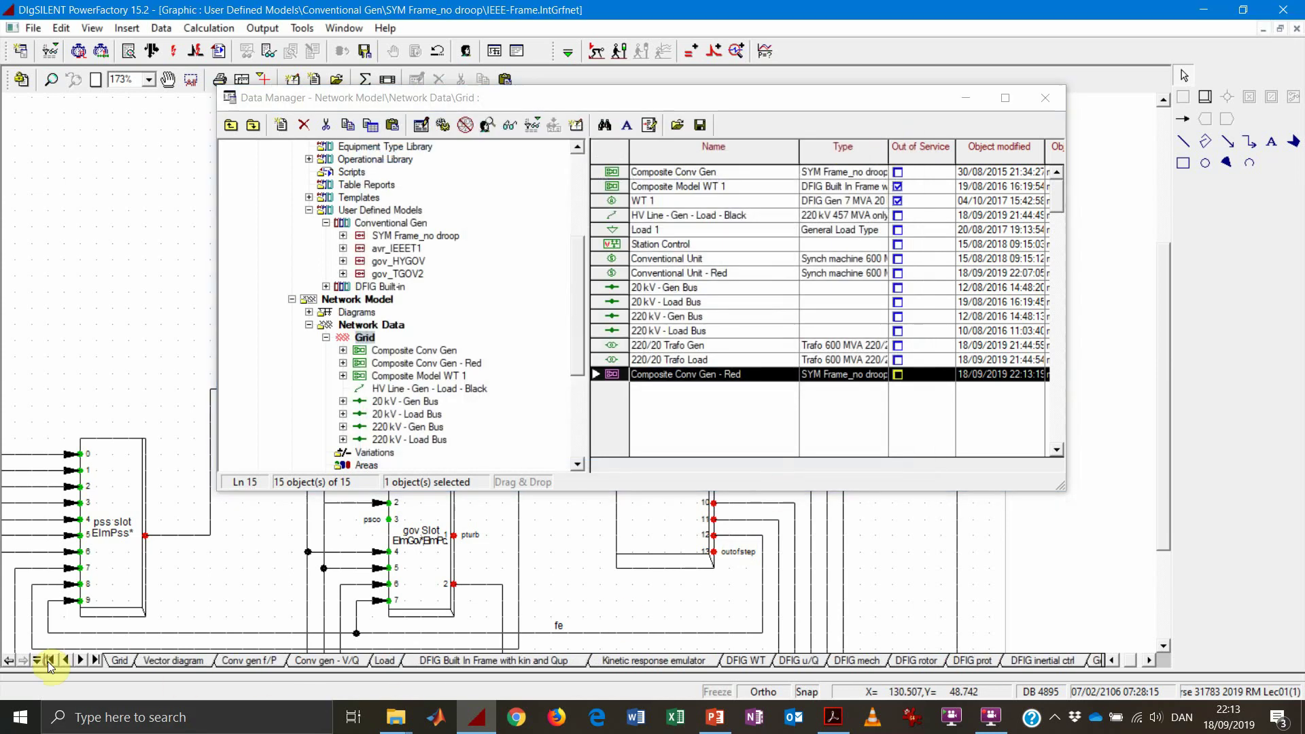
left_click(119, 661)
left_click_drag(606, 681, 620, 599)
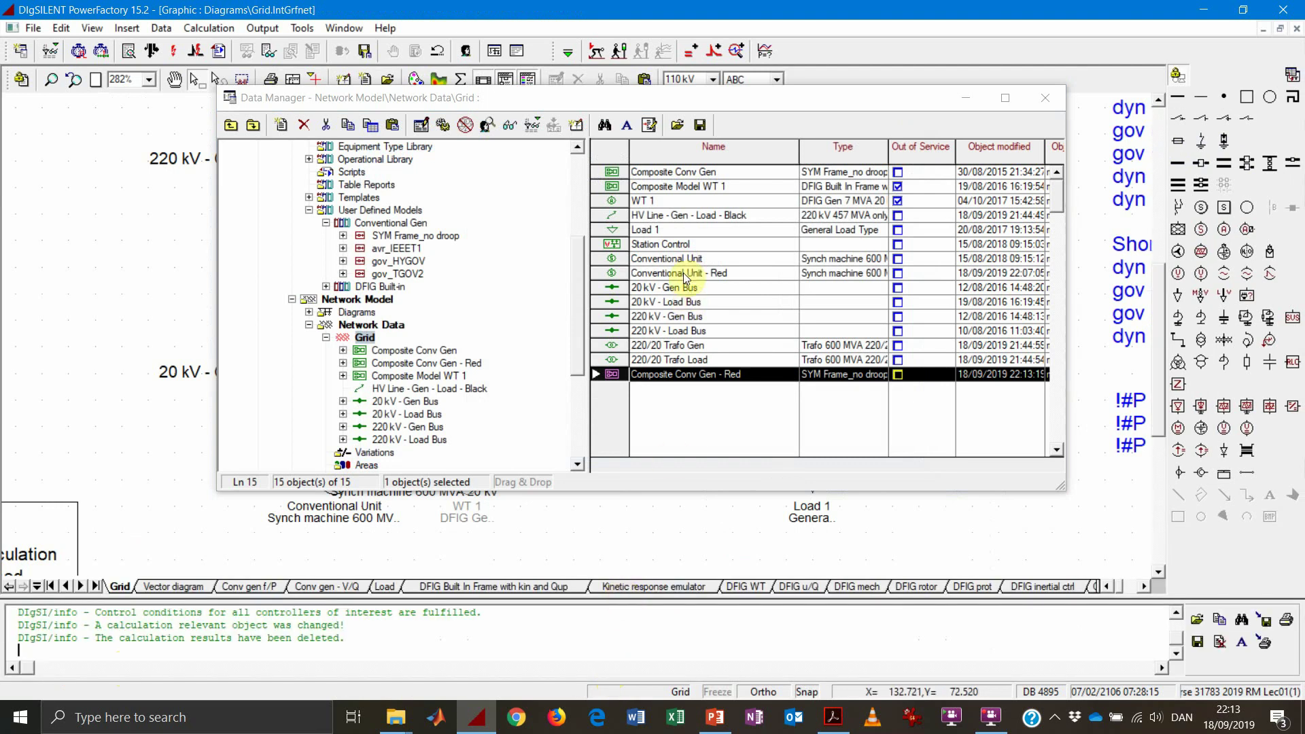
left_click(1220, 641)
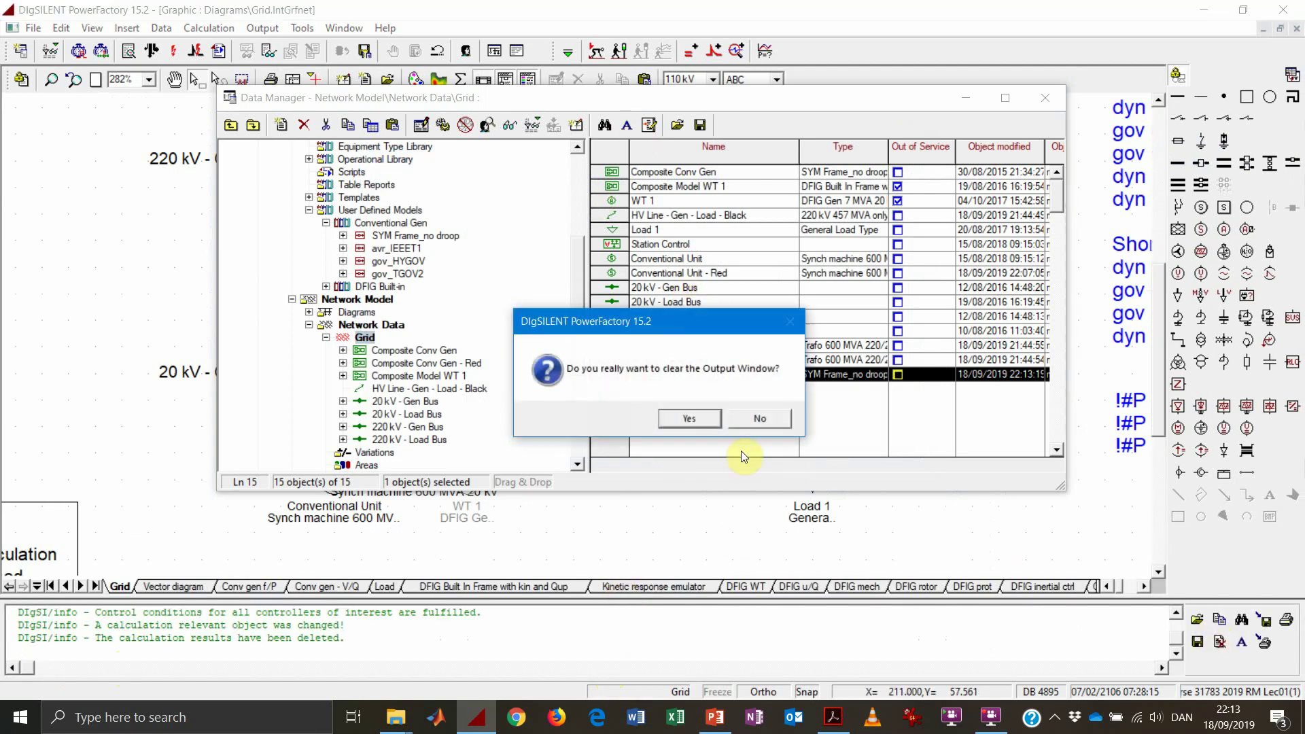
left_click(692, 416)
Run the initial conditions calculation with RMS values and a balanced, positive sequence network, and dismiss the resulting dialog
left_click(598, 52)
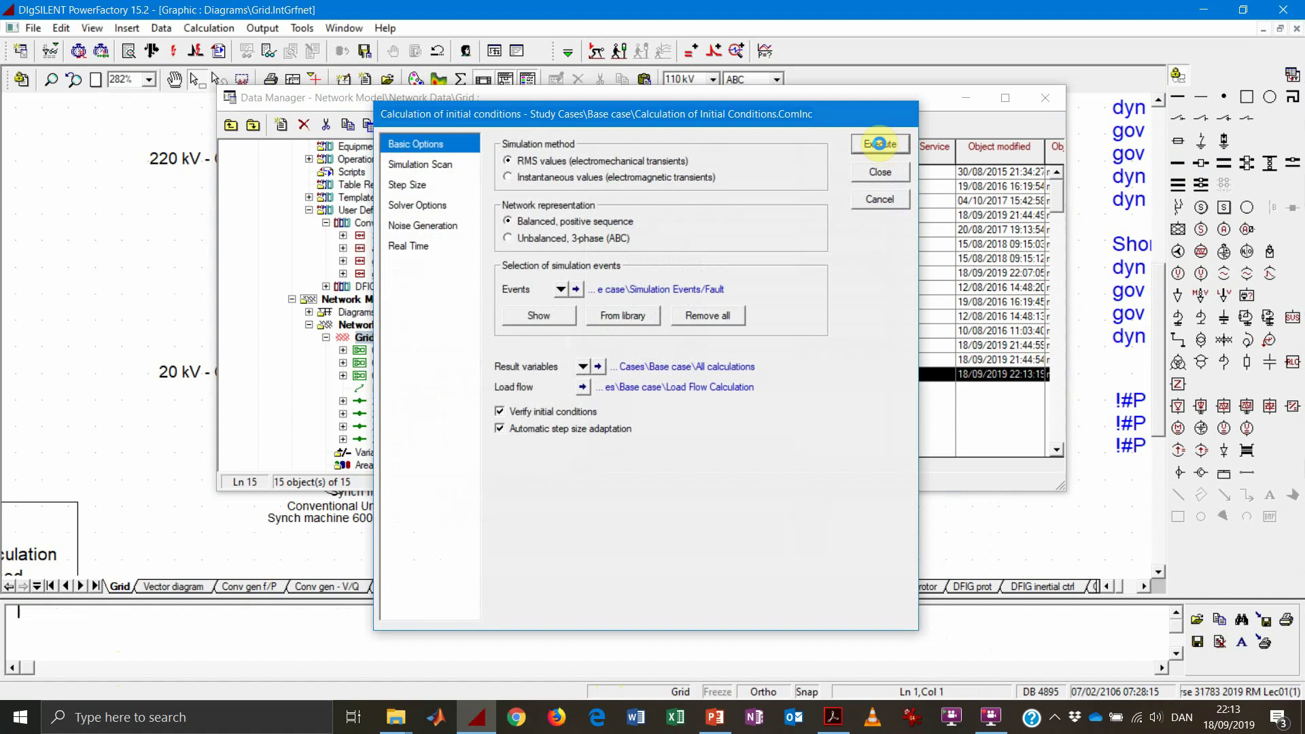
left_click(877, 147)
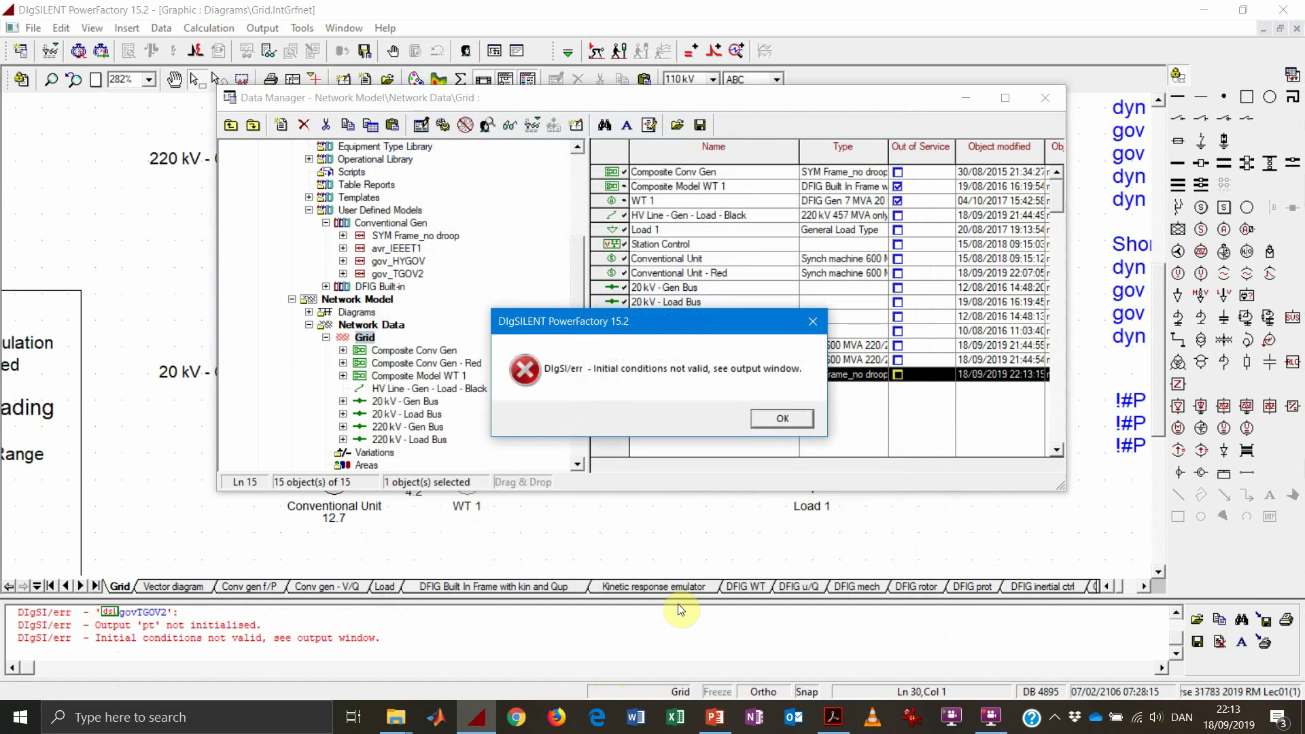
left_click(783, 419)
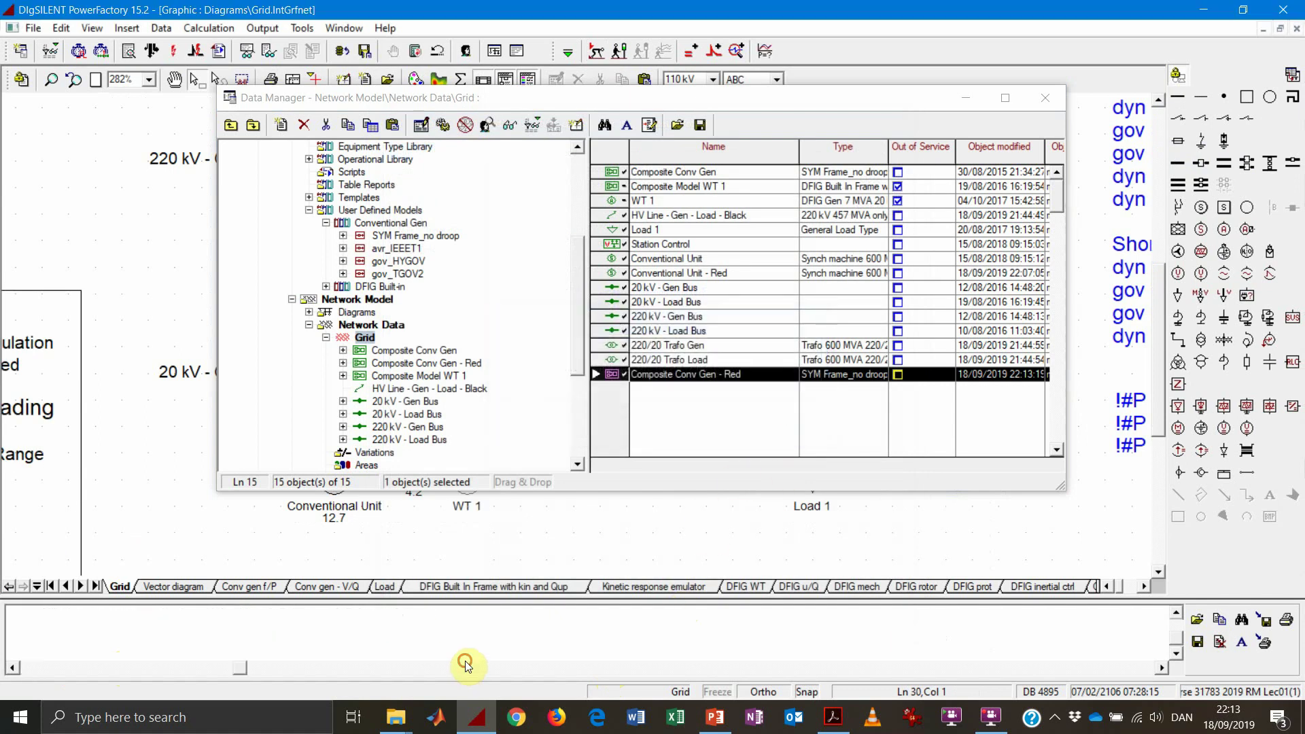
Read the initialisation messages in an enlarged output window and list the models inside Composite Conv Gen - Red
left_click_drag(238, 667, 24, 651)
scroll(154, 639, "up", 3)
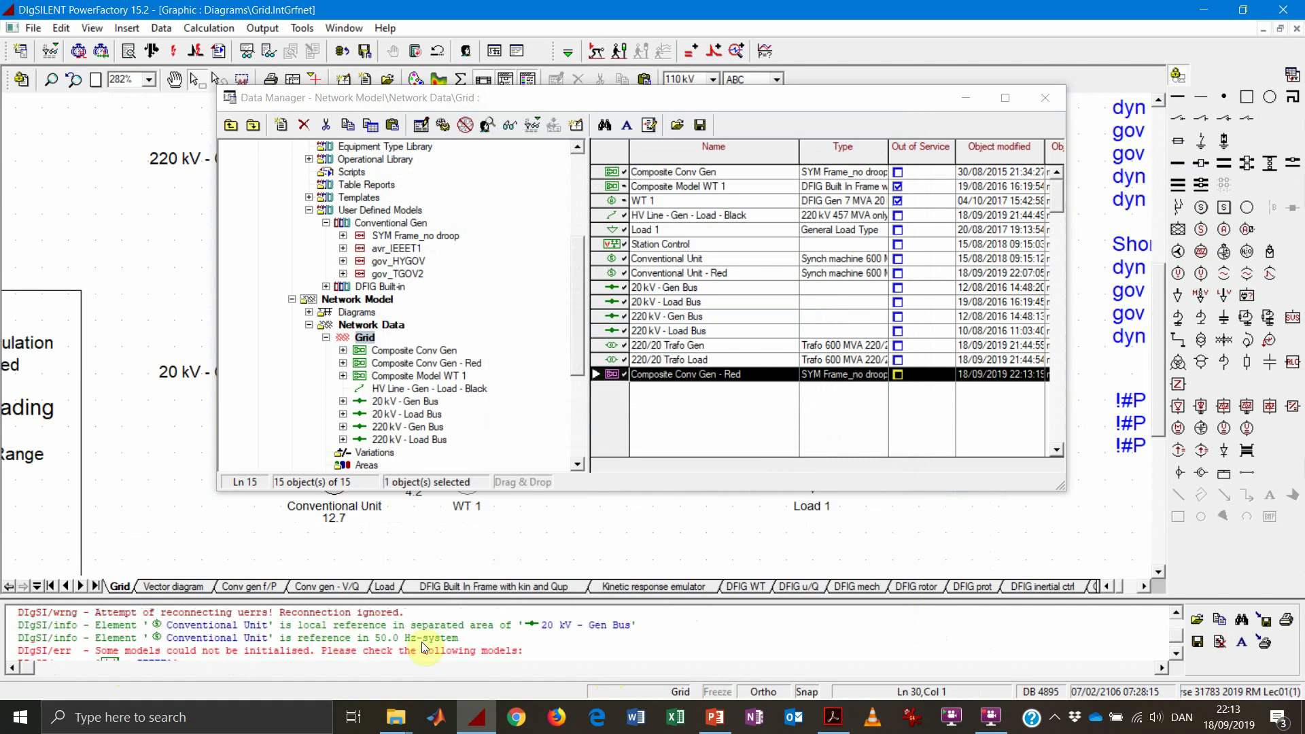
scroll(422, 641, "up", 1)
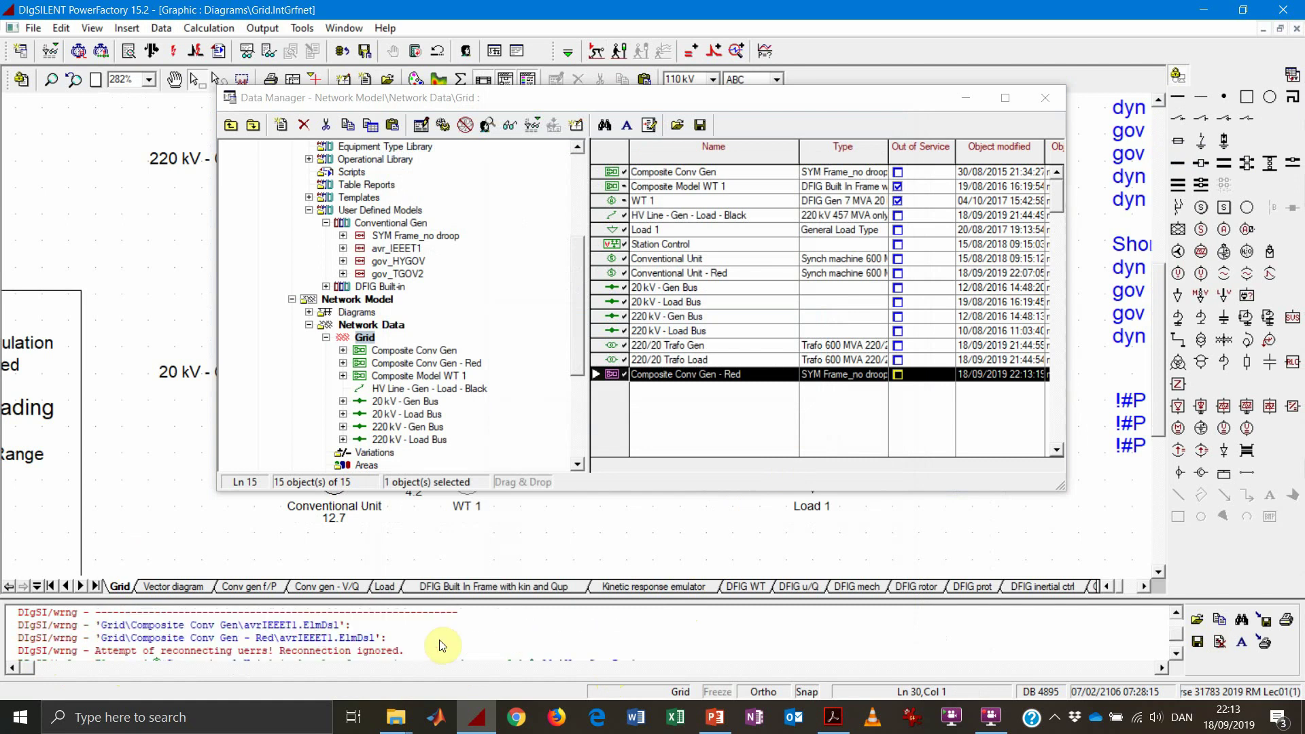
scroll(442, 646, "down", 1)
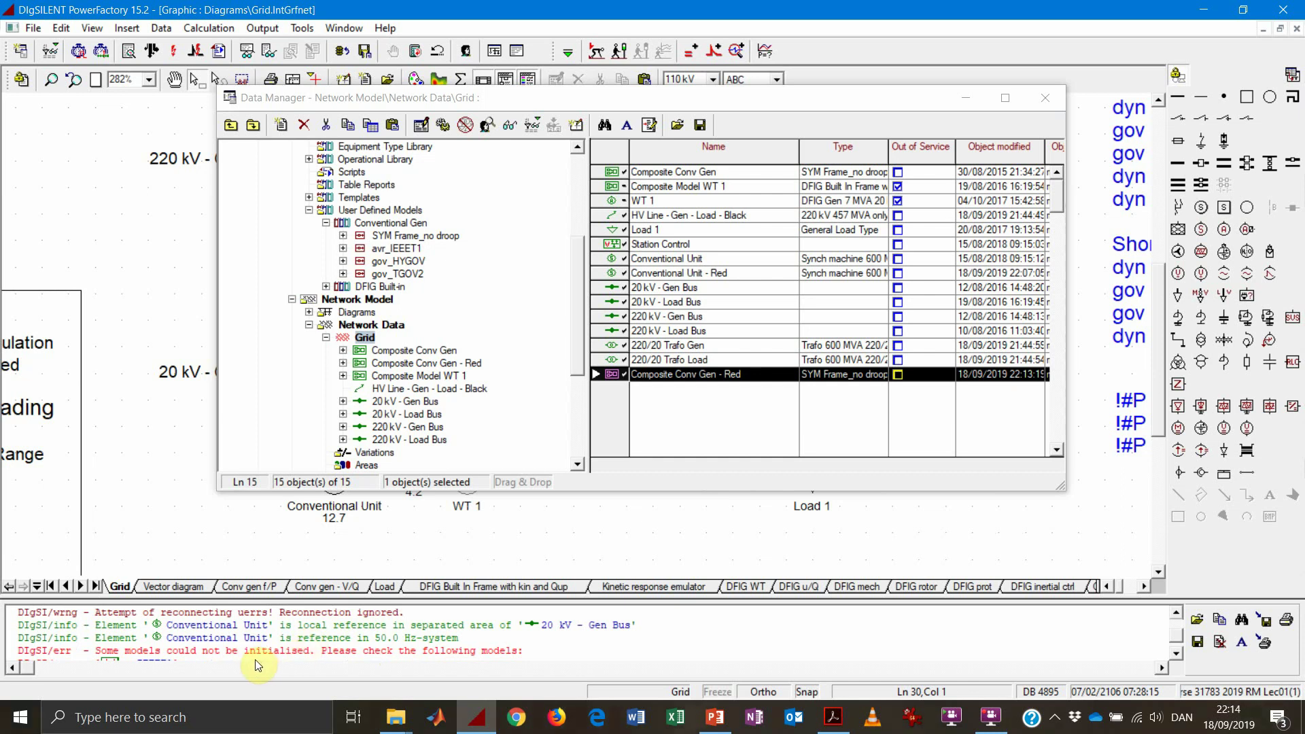
scroll(315, 649, "down", 1)
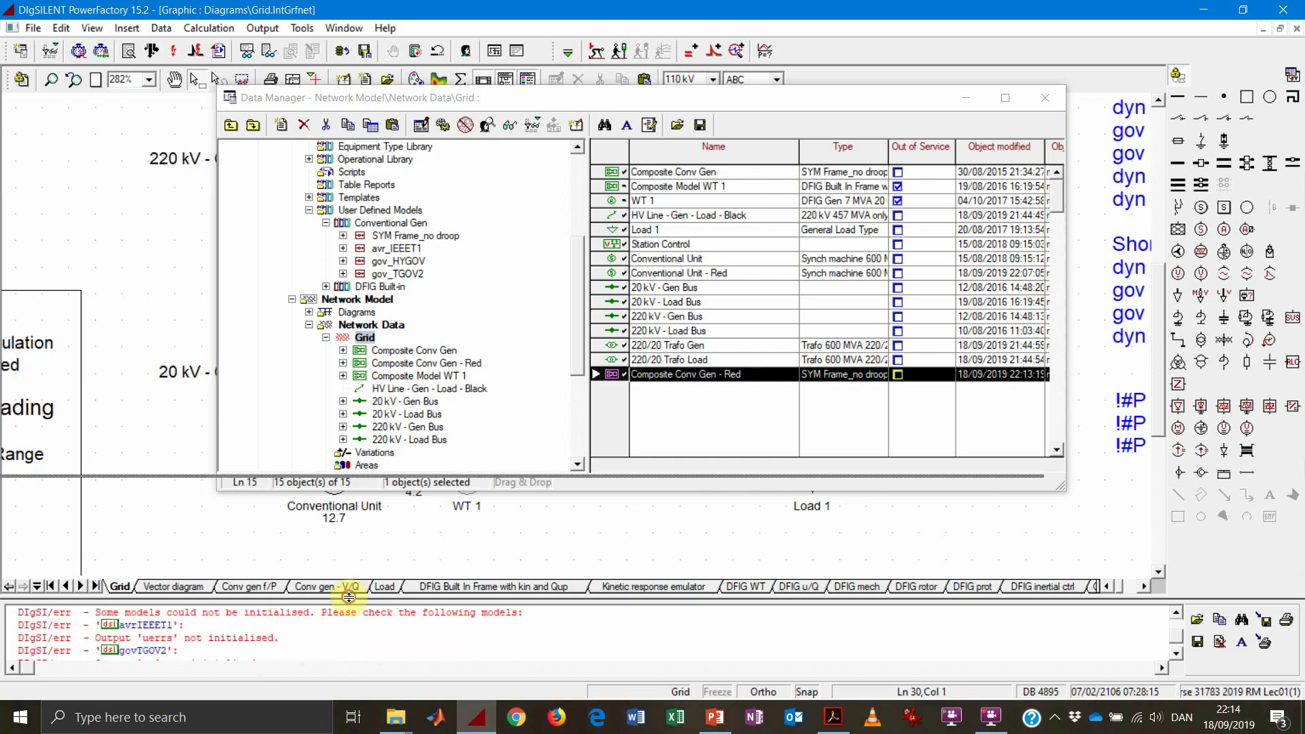
left_click_drag(349, 593, 350, 558)
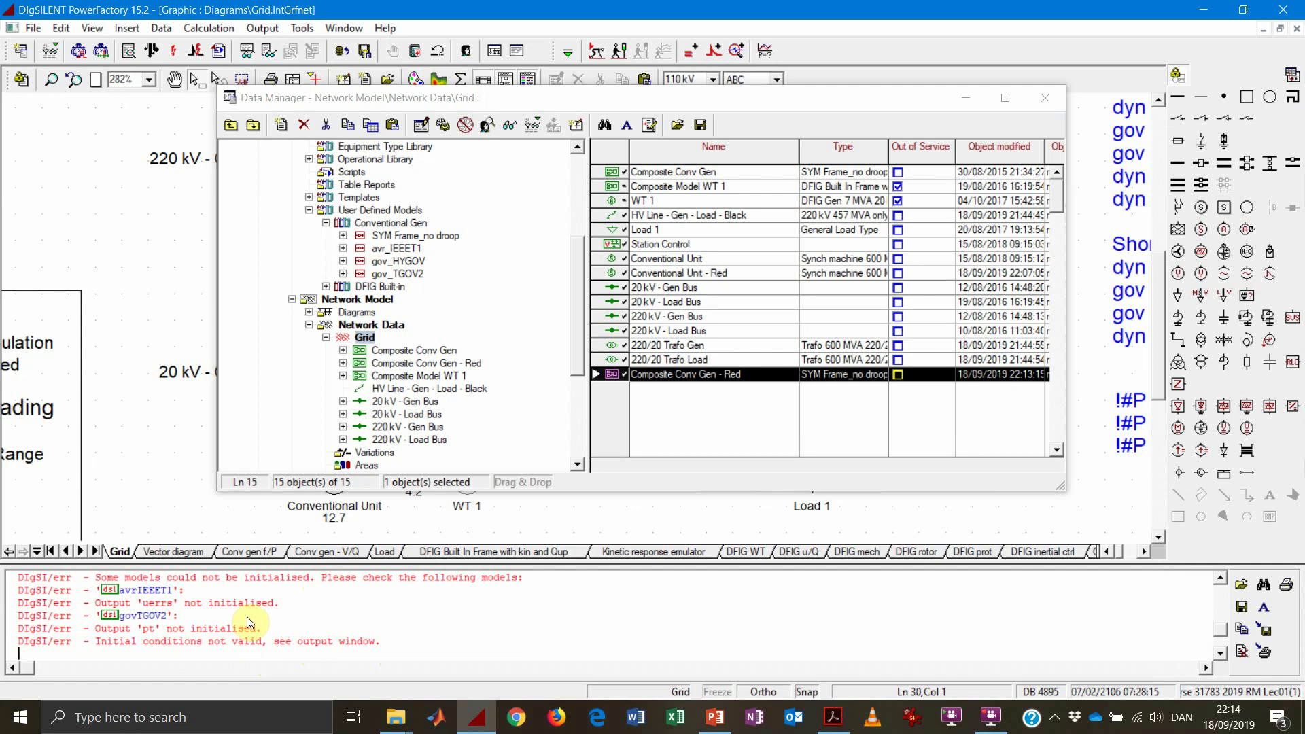
left_click(438, 363)
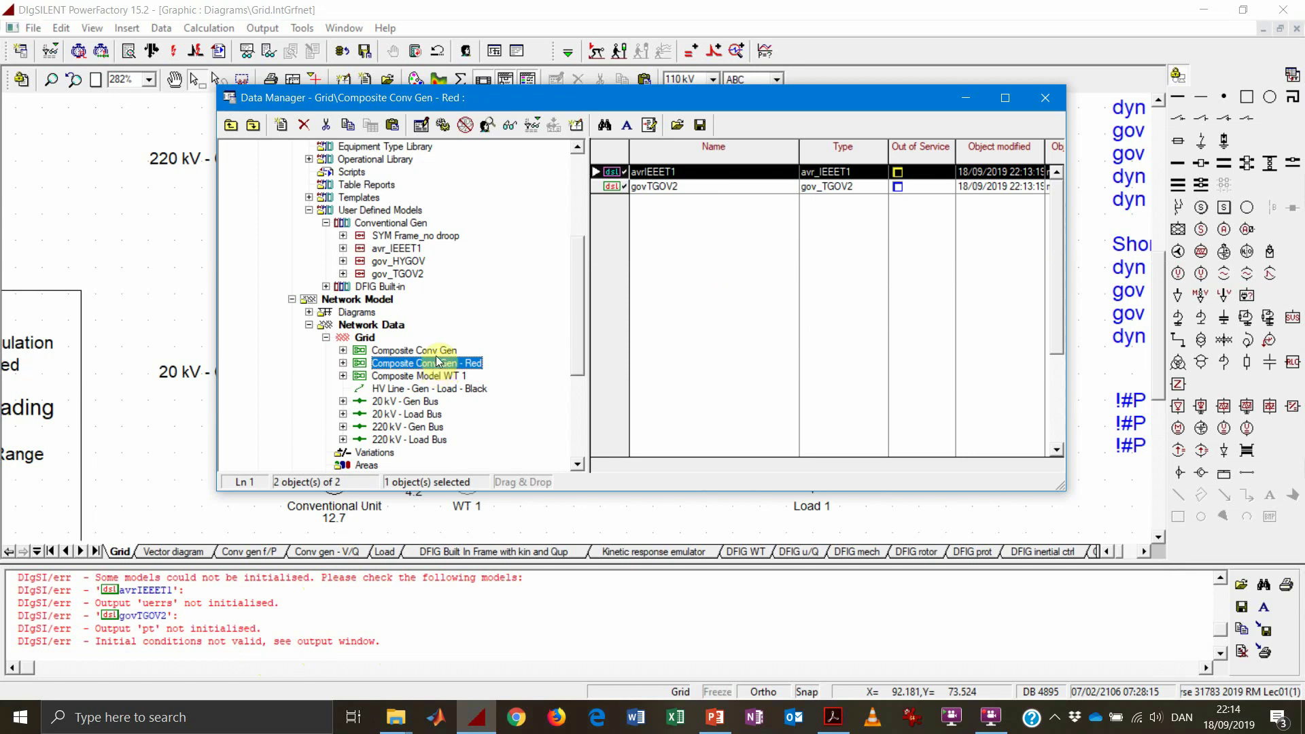
Check the slot assignments of Composite Conv Gen - Red and inspect the synchronous machine assigned to its sym Slot
left_click(438, 351)
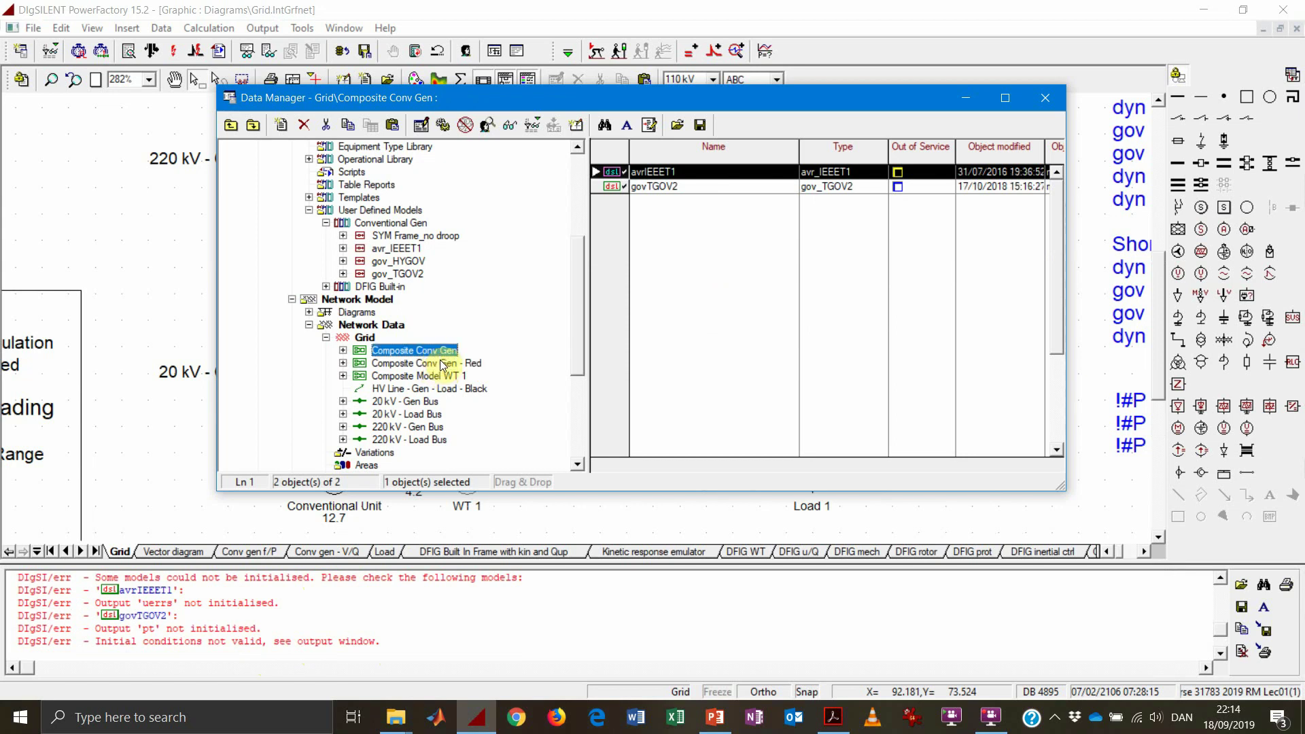
left_click(442, 365)
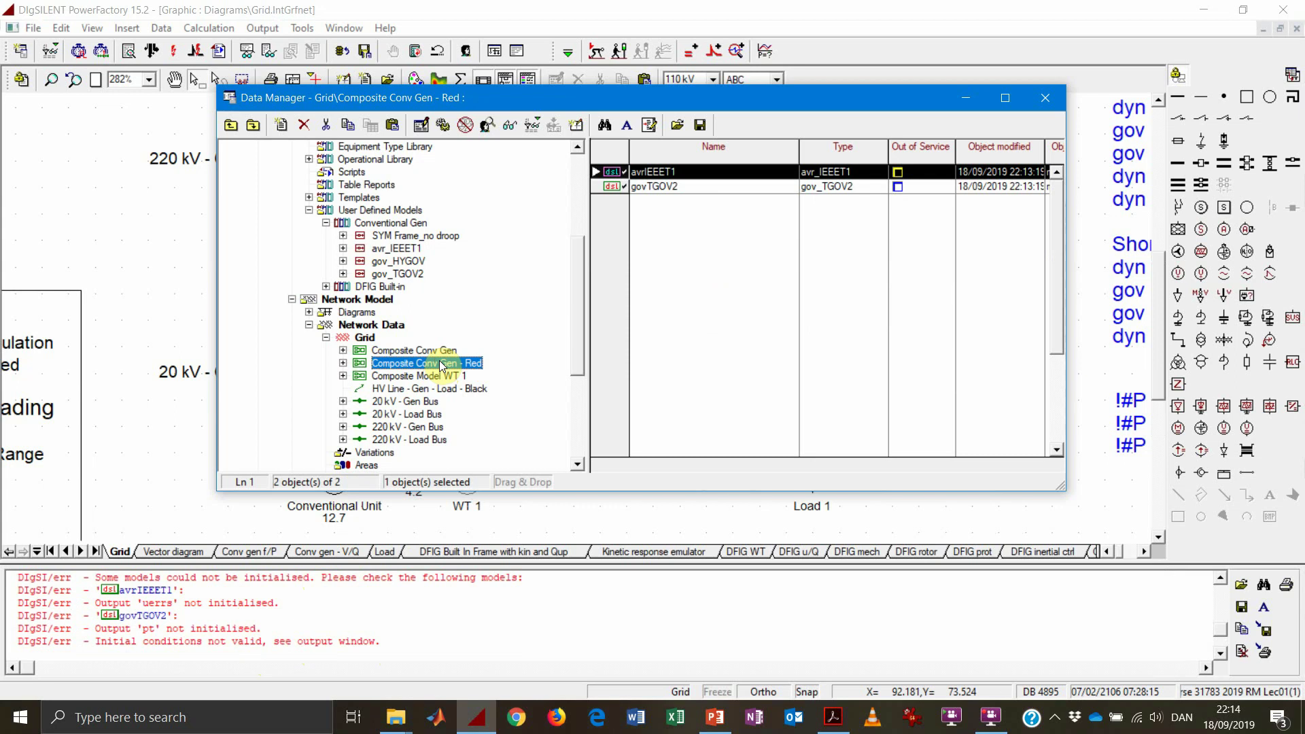
right_click(442, 364)
left_click(452, 370)
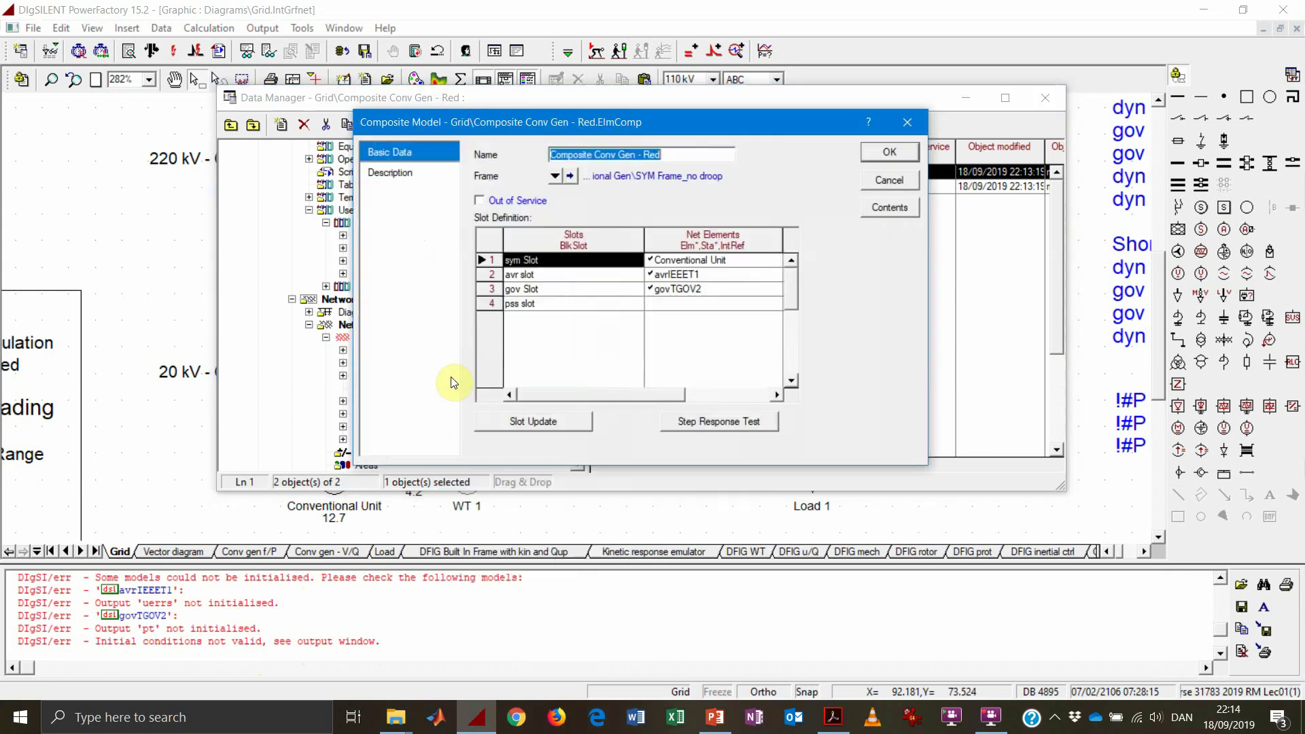
left_click_drag(734, 122, 951, 153)
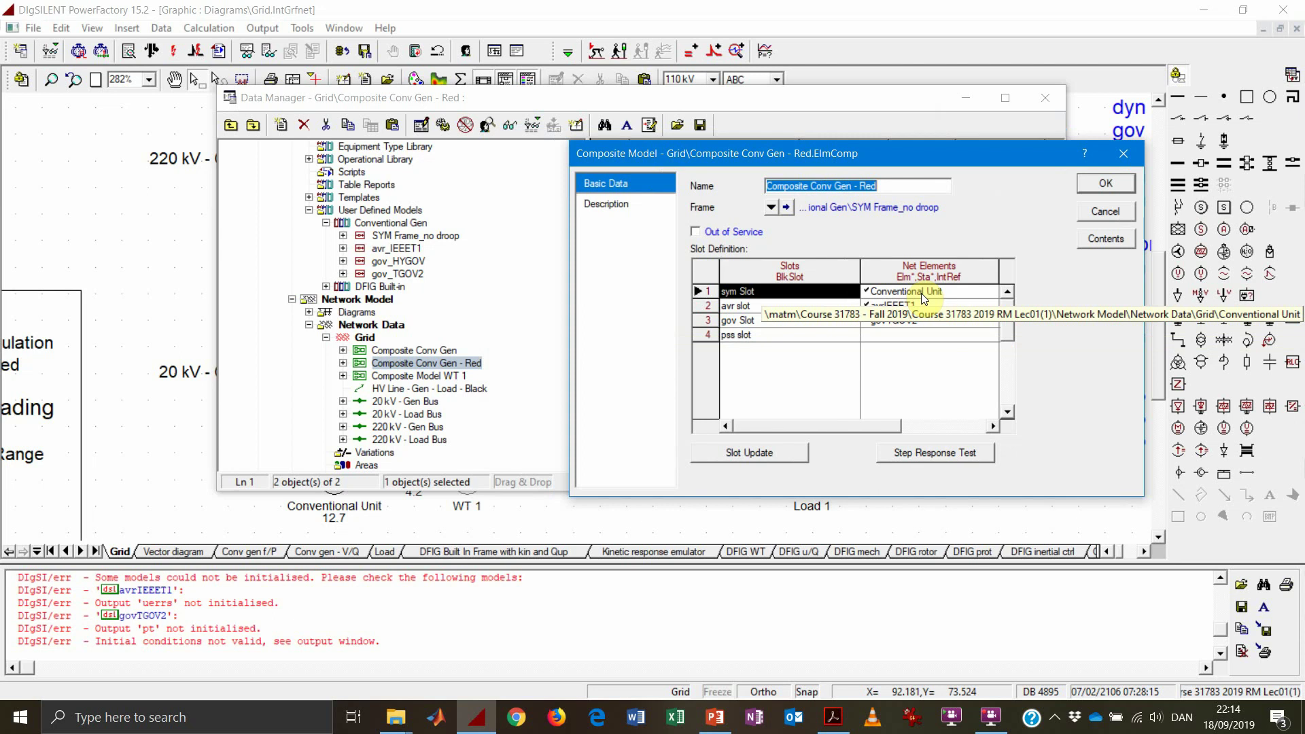
double_click(922, 293)
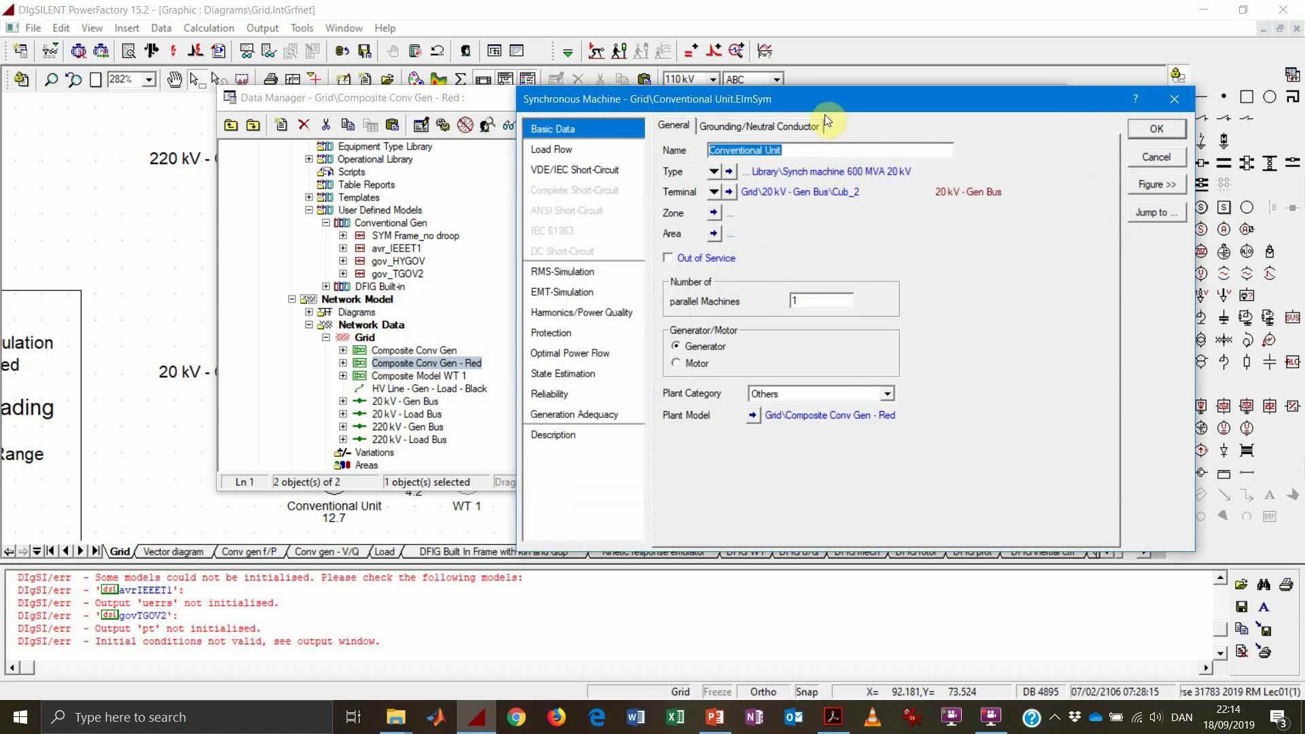
left_click(1158, 155)
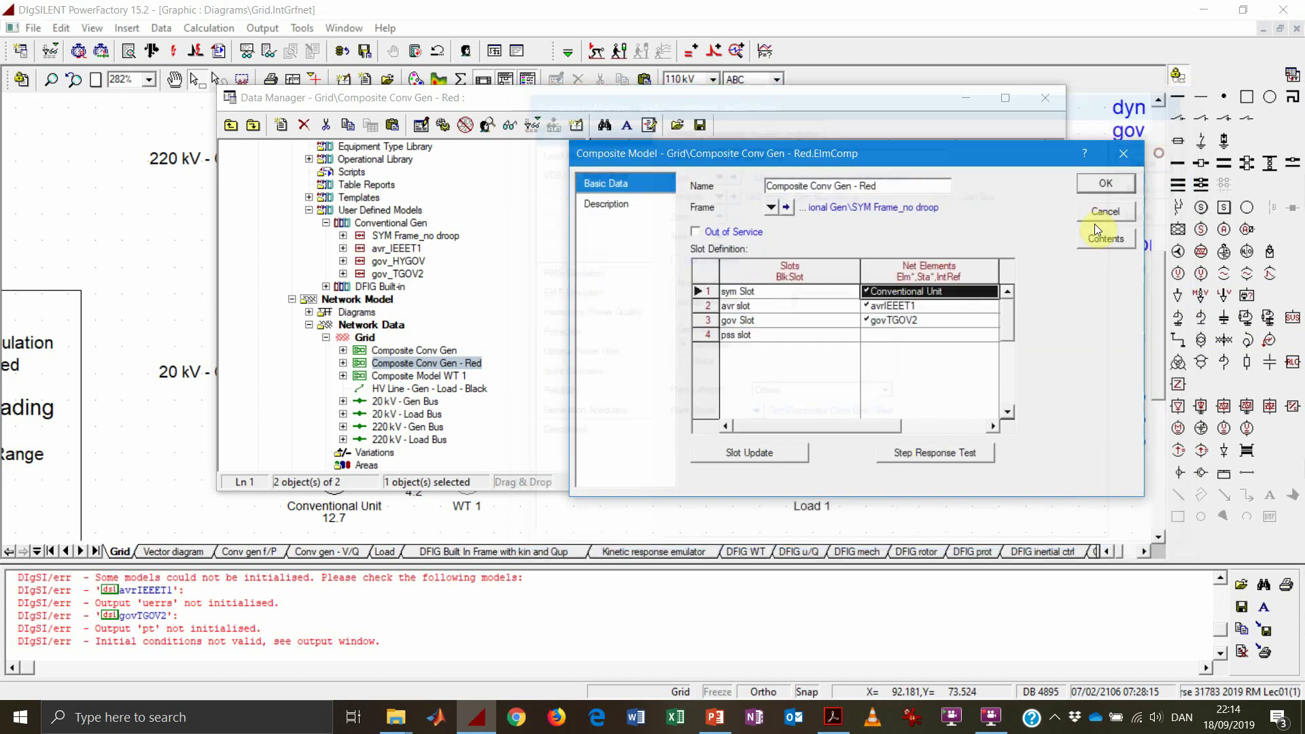
Assign Conventional Unit - Red to the sym Slot of Composite Conv Gen - Red
right_click(930, 291)
left_click(987, 341)
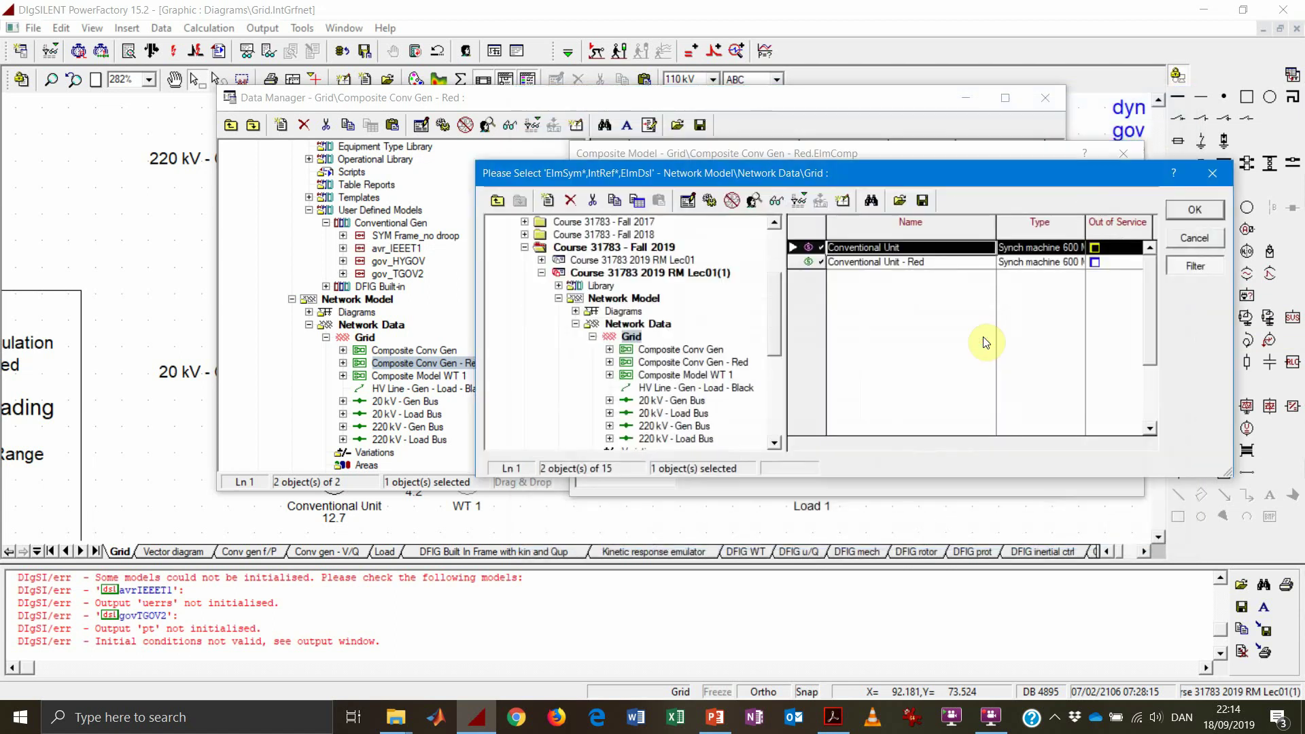
left_click(816, 263)
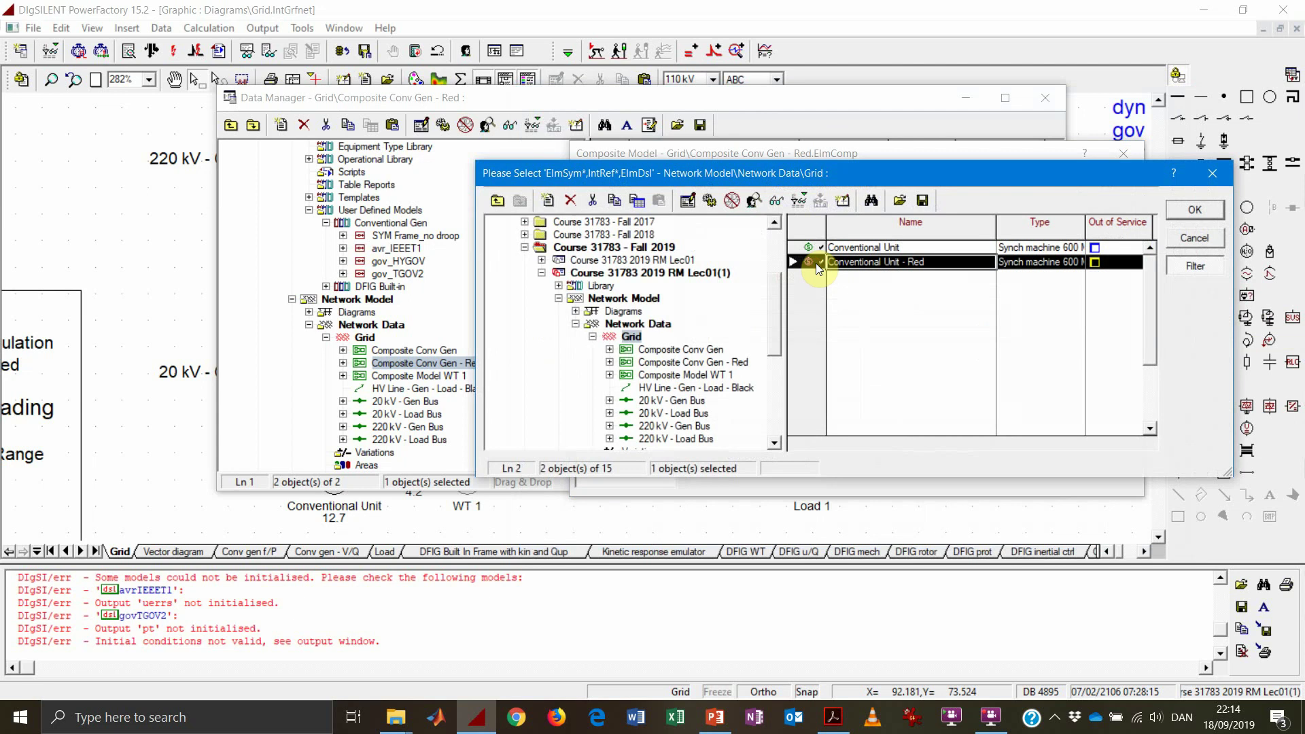
left_click(1209, 207)
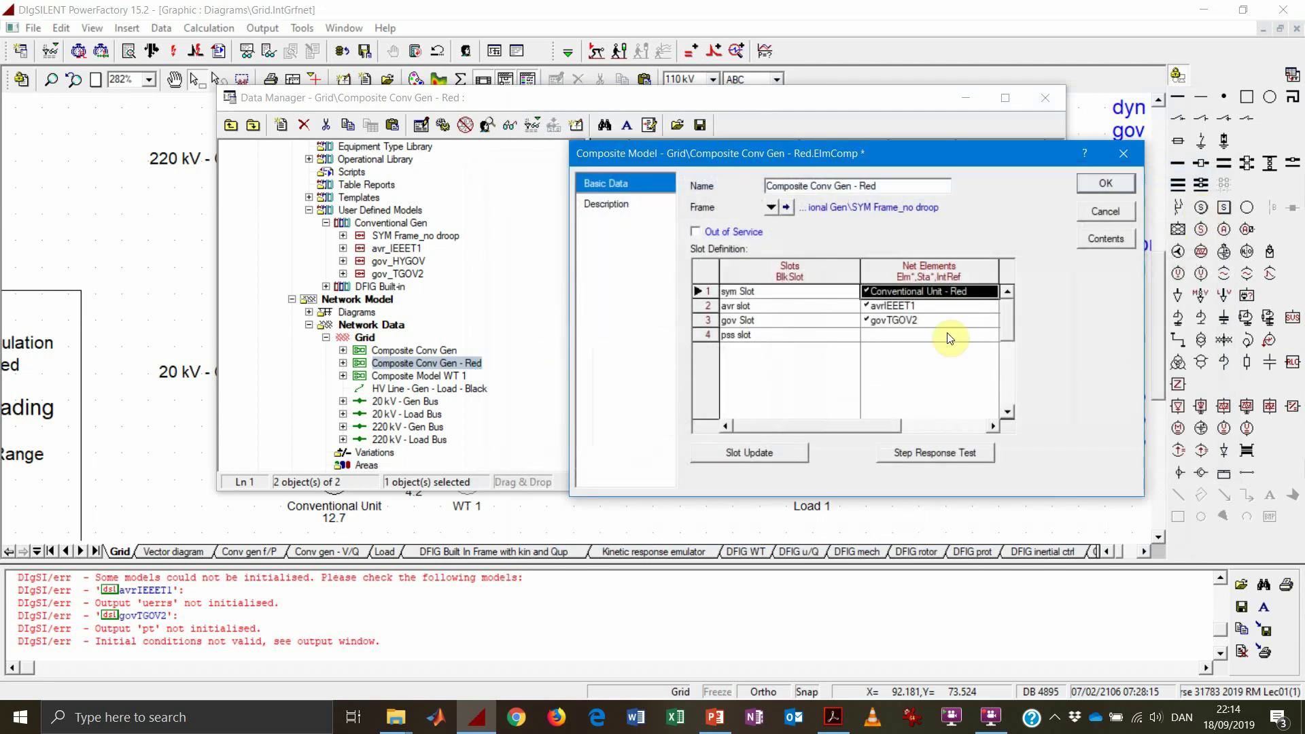
left_click(1096, 182)
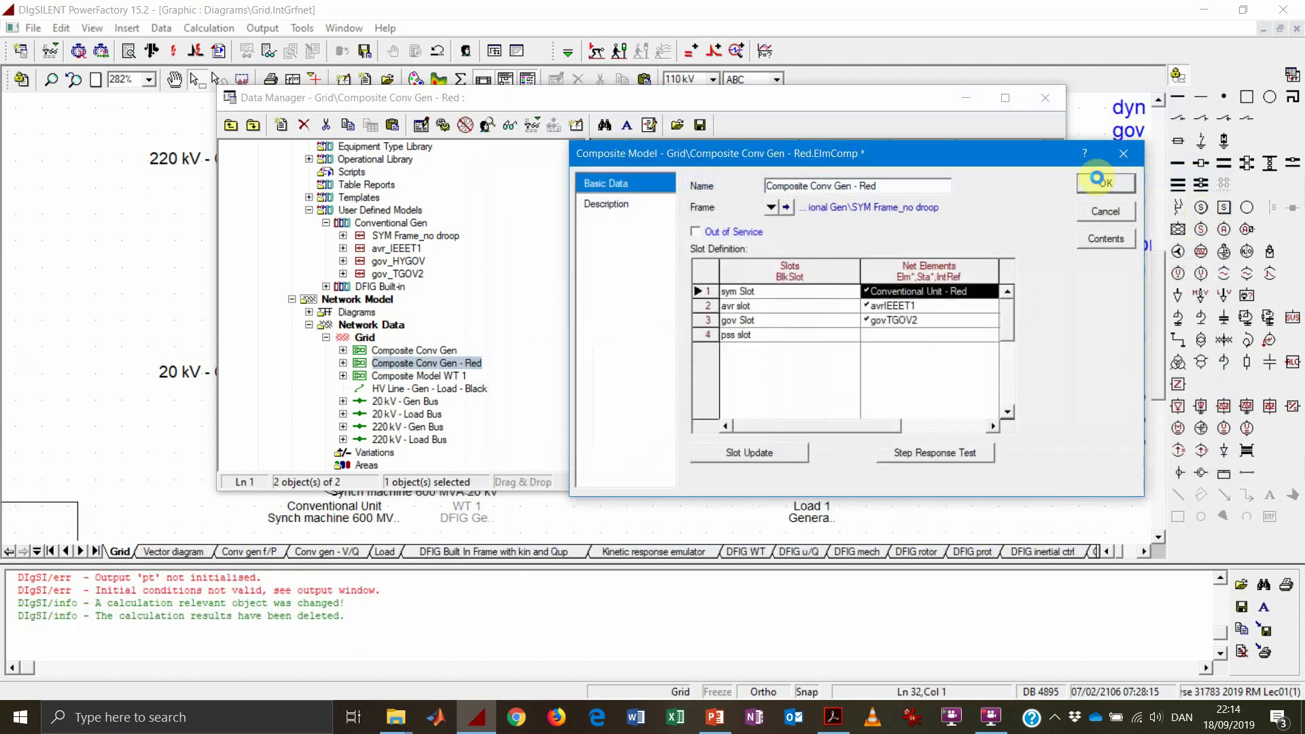
Expand both conventional generator composite models in the Data Manager and compare the AVR and governor models they contain
left_click(344, 364)
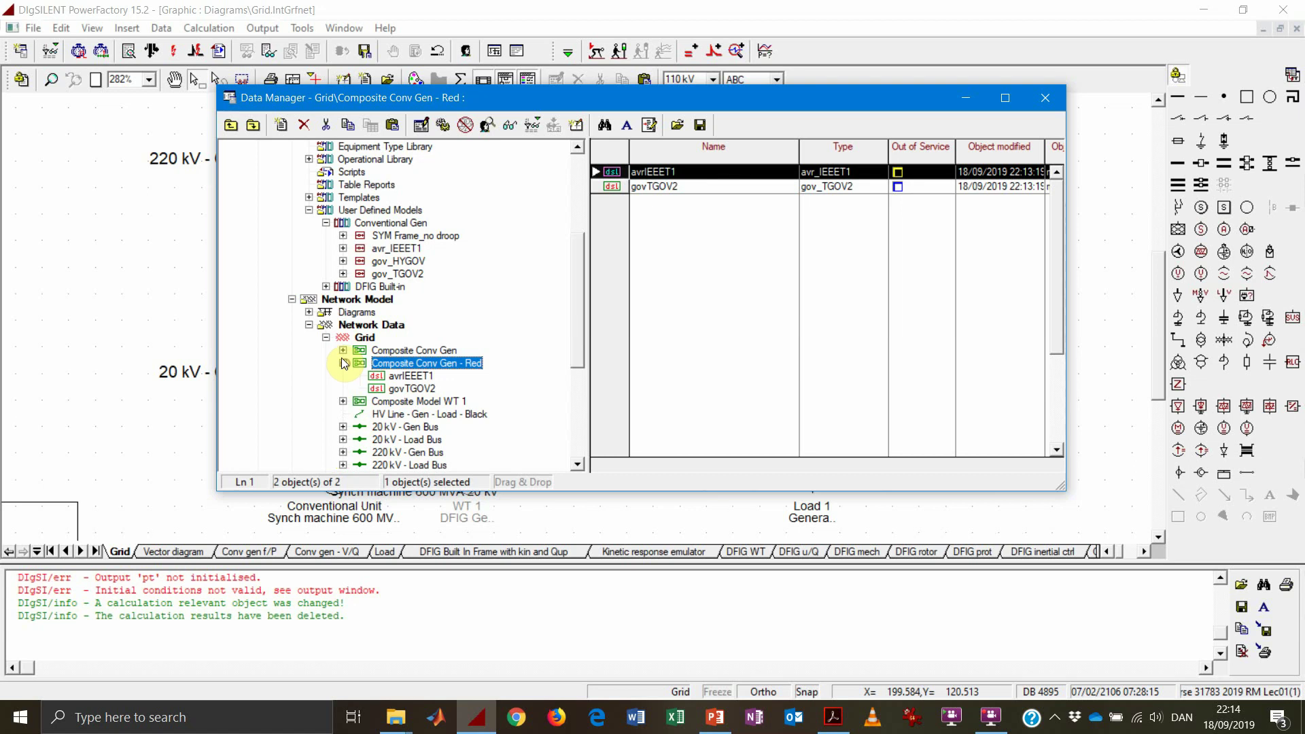
left_click(343, 351)
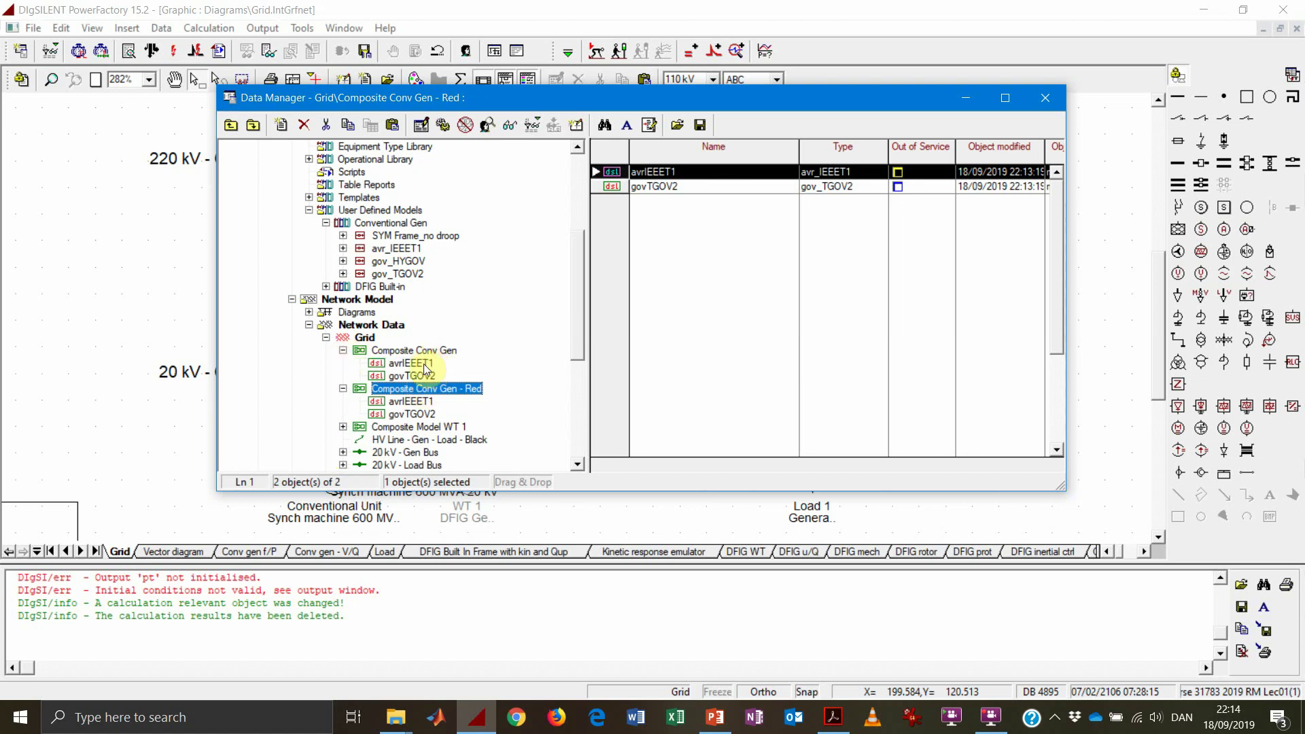
left_click(425, 402)
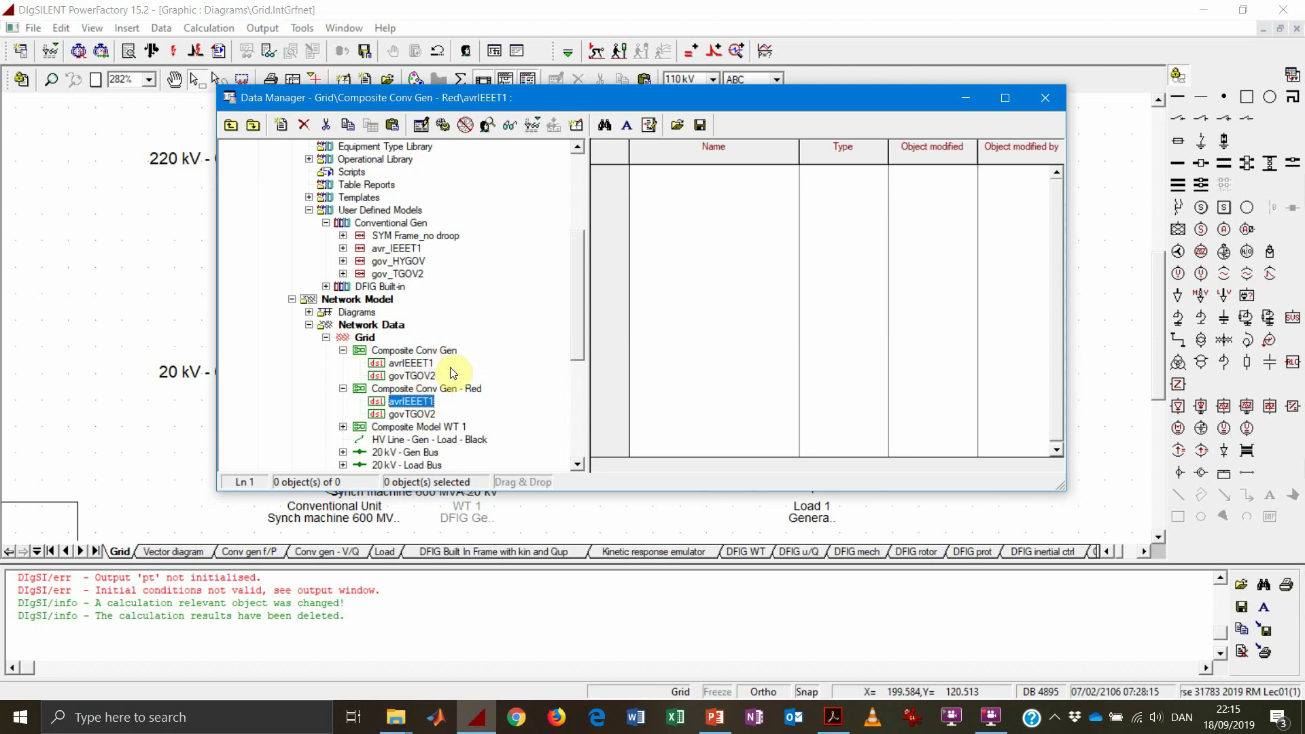
left_click(442, 389)
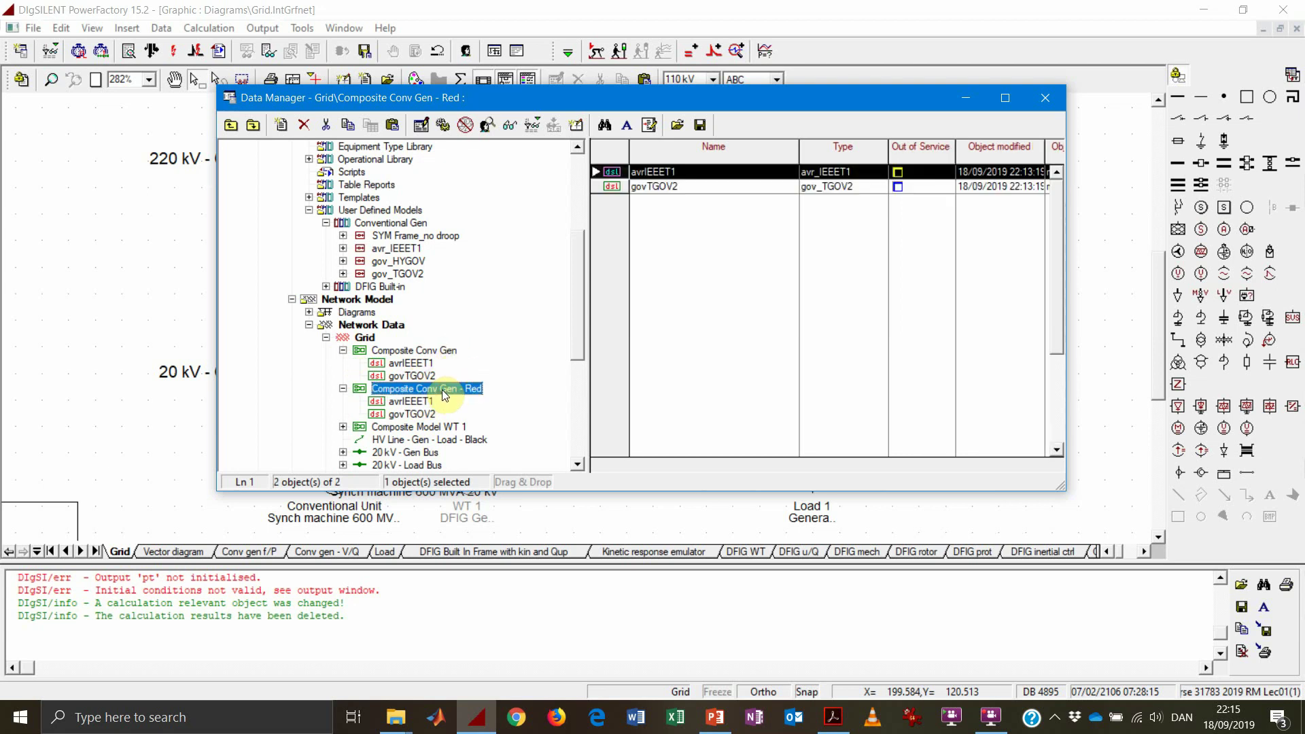
left_click(411, 402)
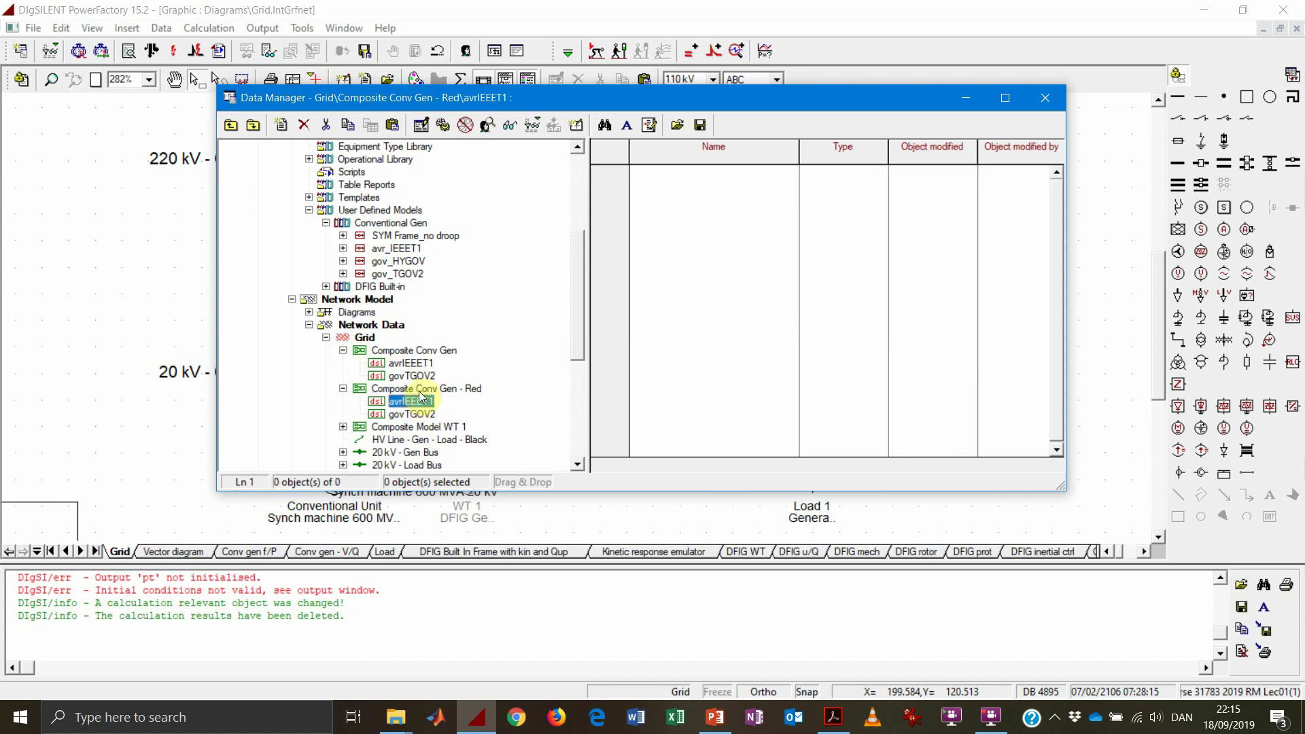
List all governor models in the network, compare the folders they belong to, and close the list
left_click(50, 52)
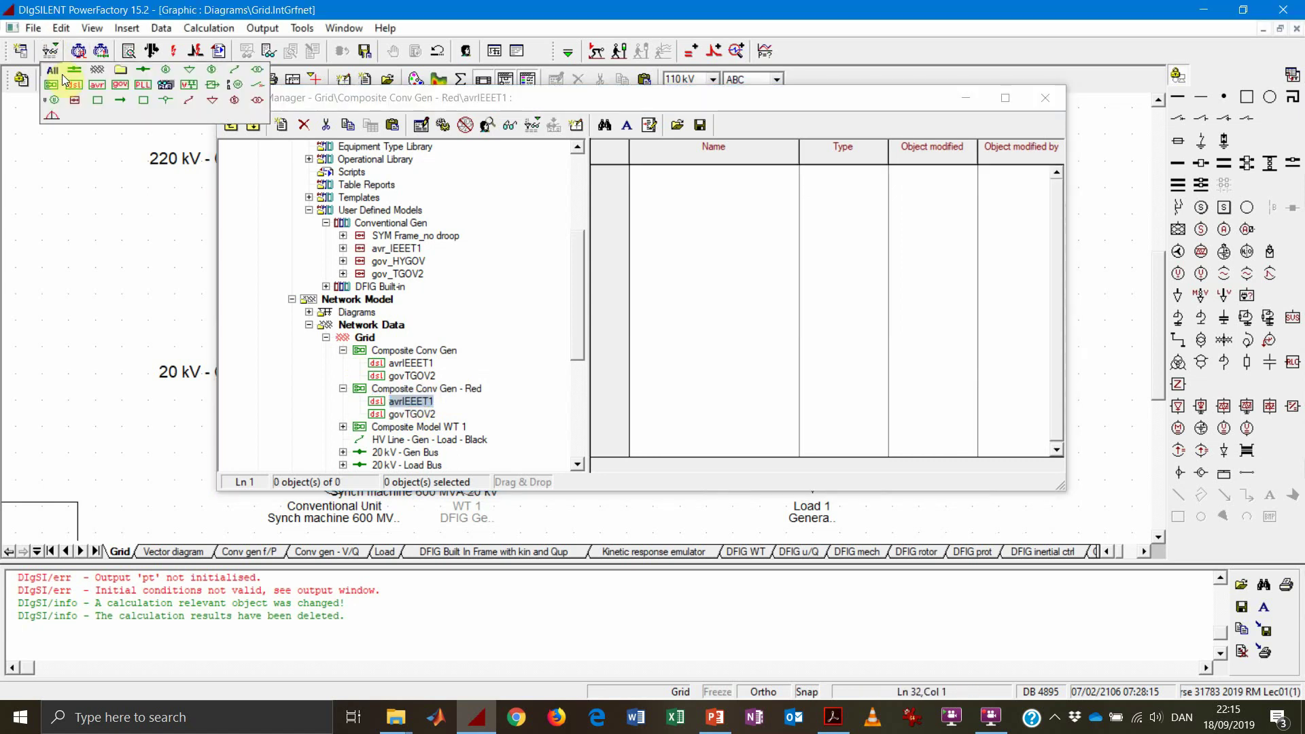
left_click(124, 89)
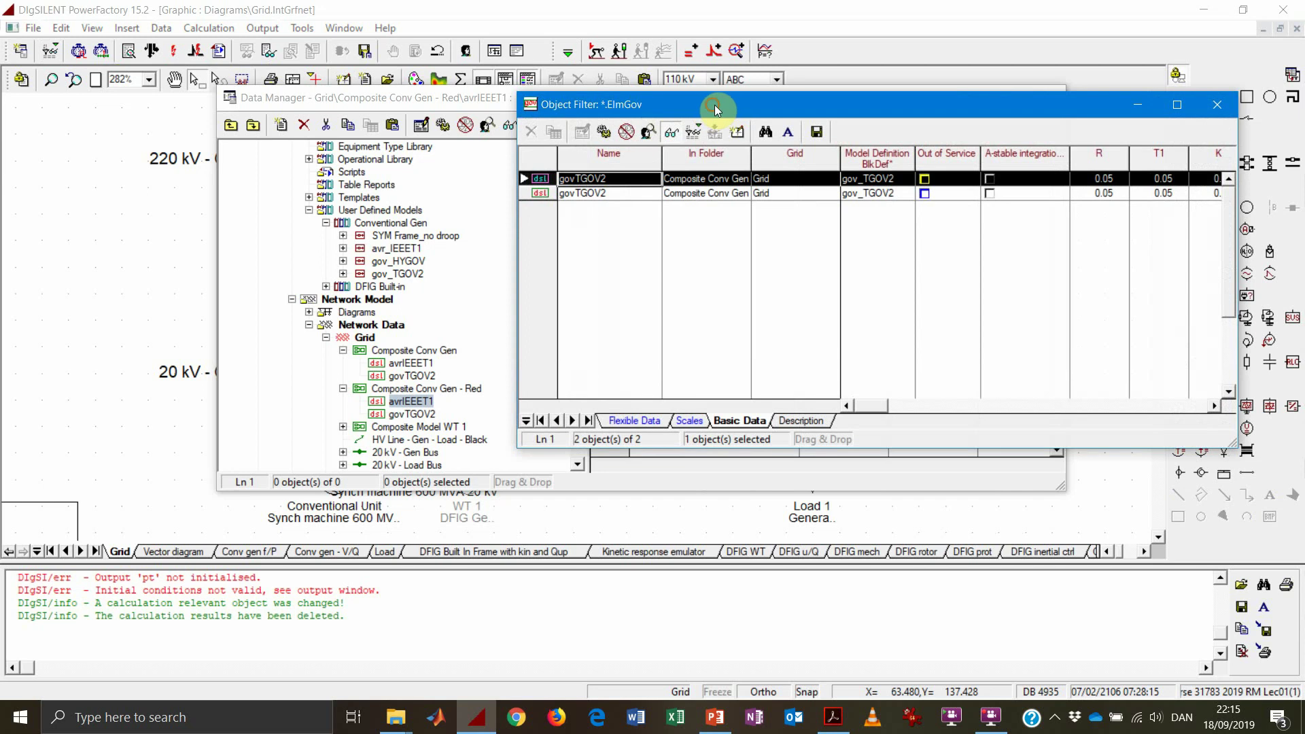
left_click_drag(715, 105, 784, 127)
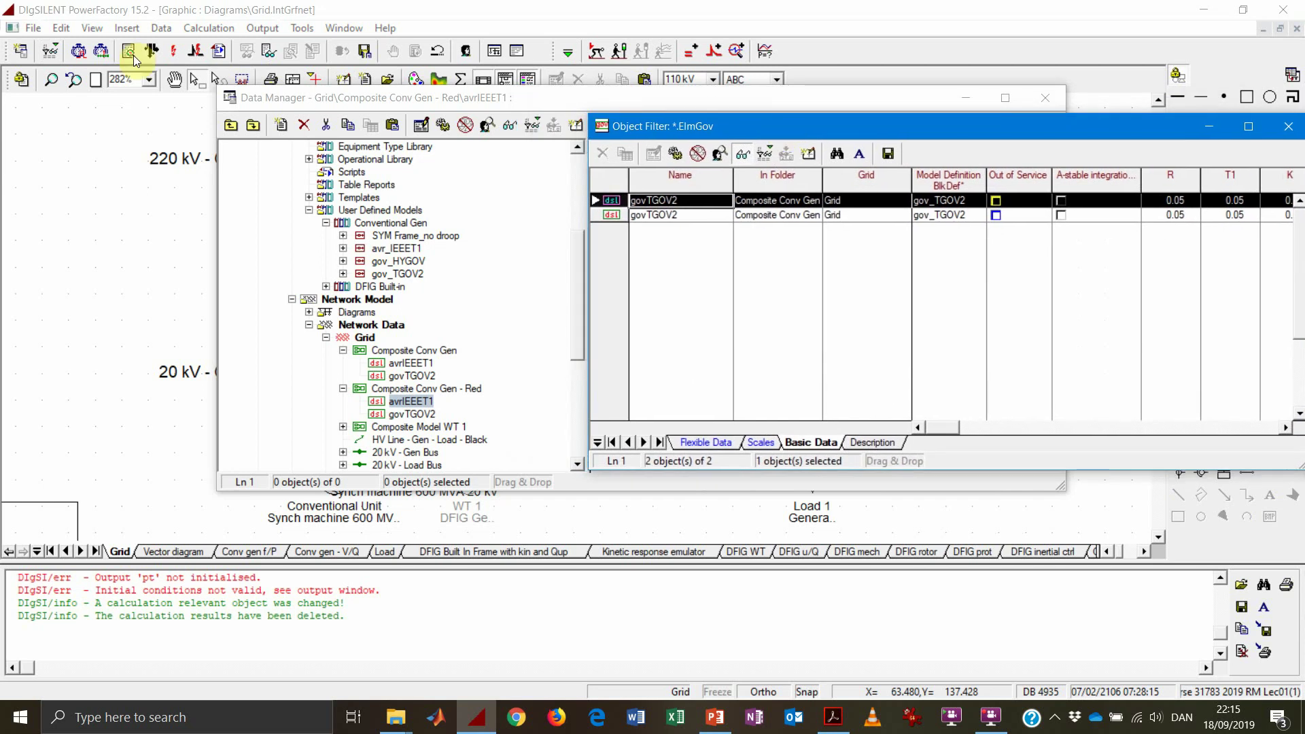
left_click(51, 54)
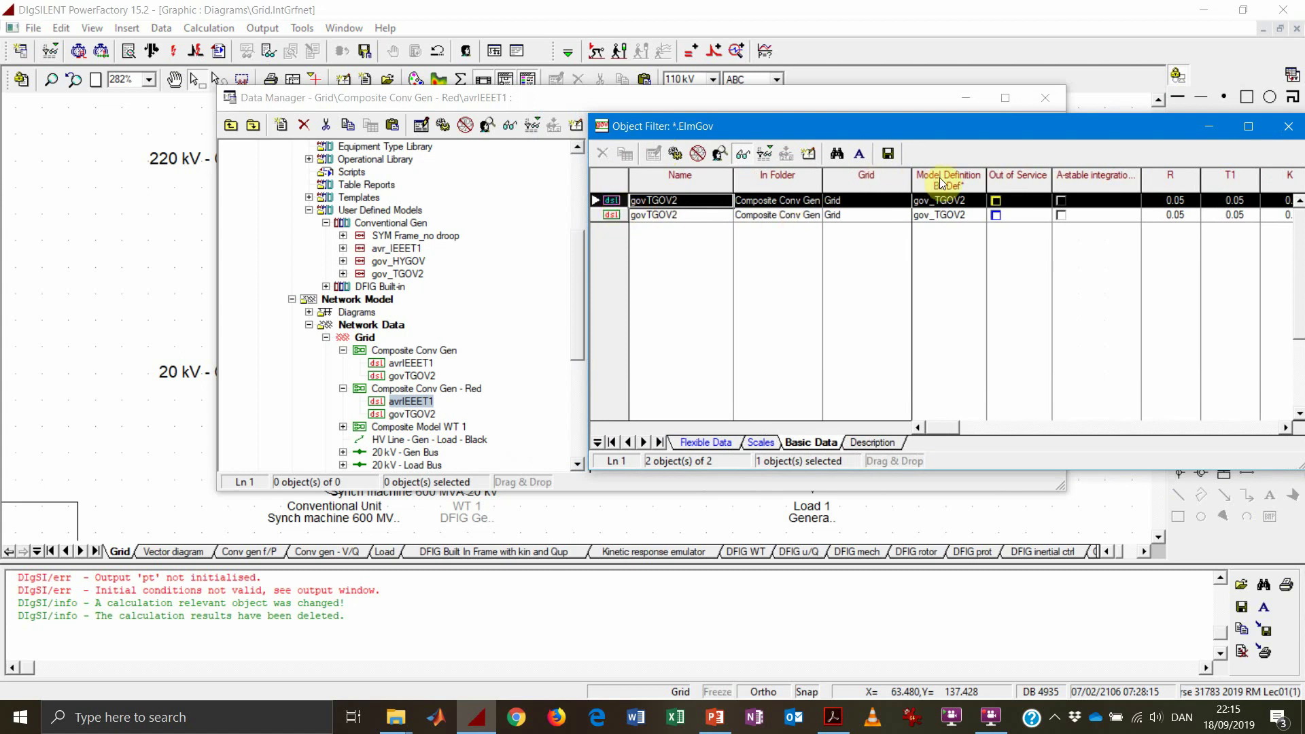
left_click_drag(822, 186, 904, 186)
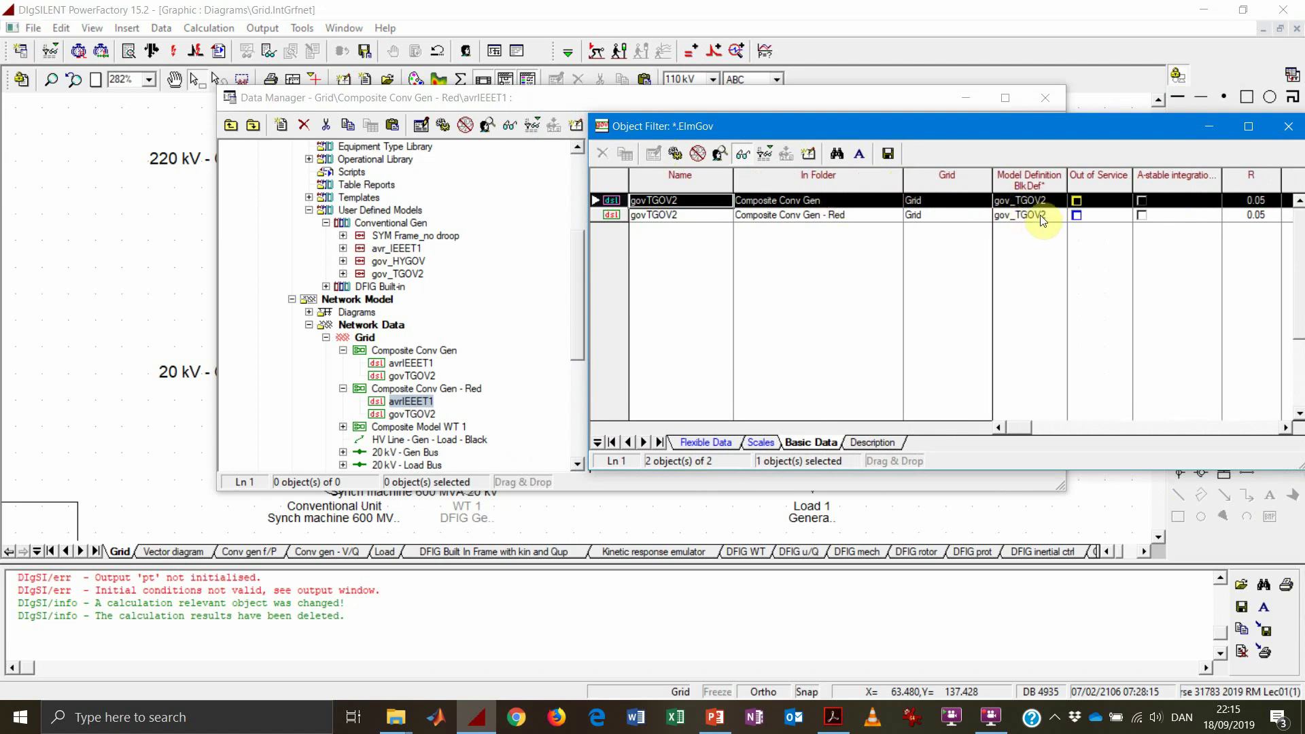
left_click_drag(1120, 124, 1017, 150)
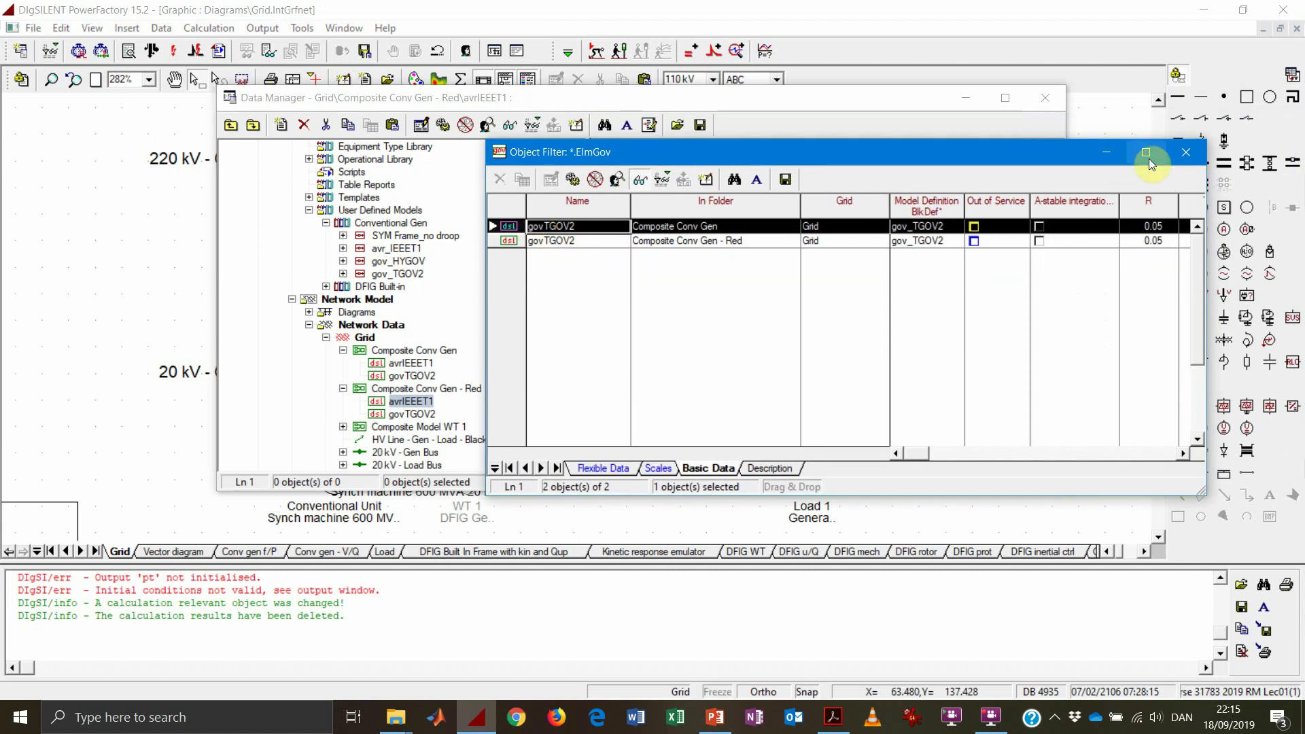
left_click(1184, 154)
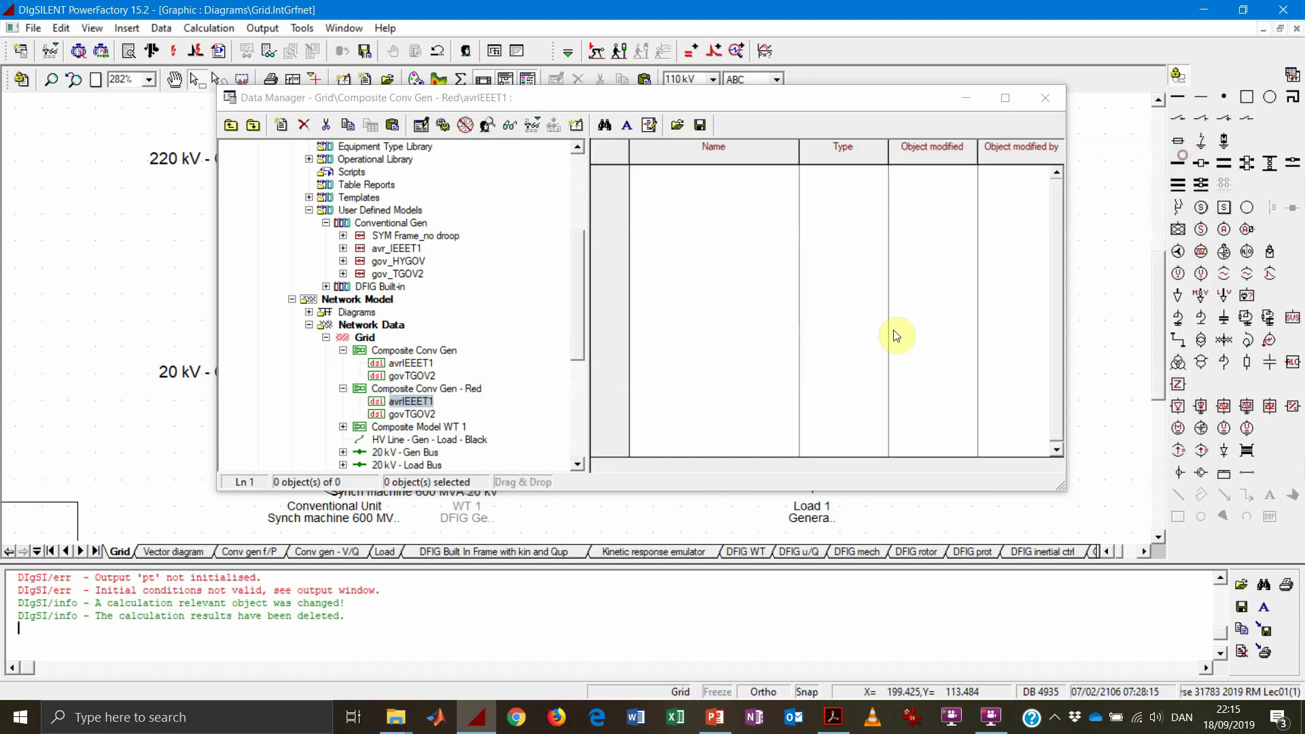
Rename the governor inside Composite Conv Gen - Red as govTGOV2 - Red
left_click(425, 414)
right_click(425, 414)
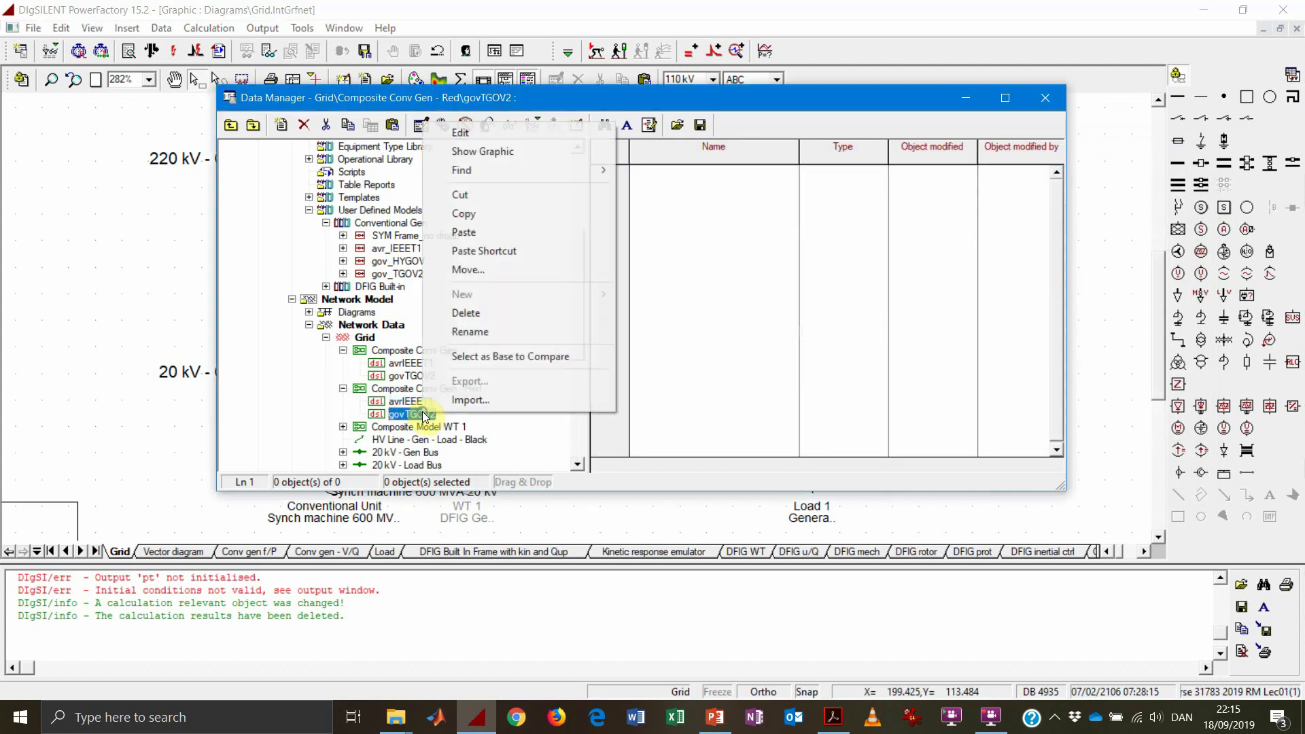
left_click(500, 136)
left_click(678, 128)
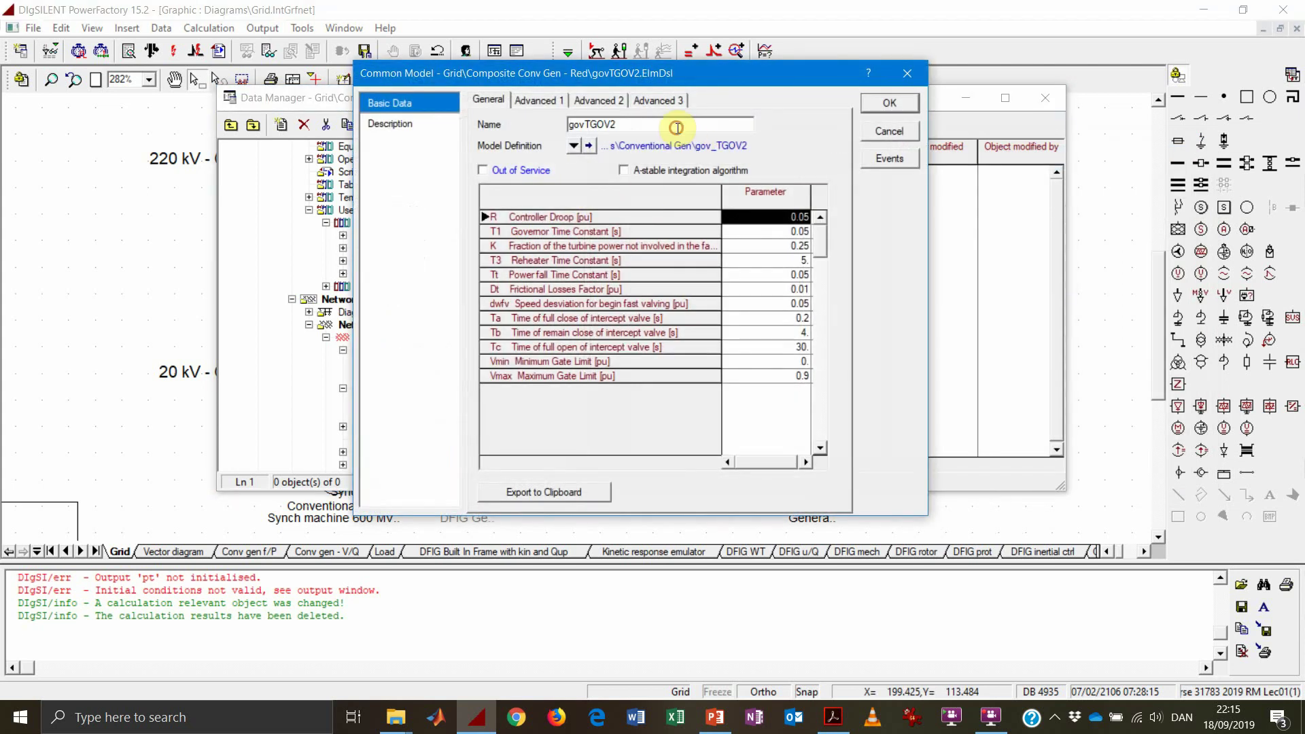
type("- Red")
left_click(889, 103)
Rename the AVR inside Composite Conv Gen - Red as avrIEEET1 - Red
left_click(425, 402)
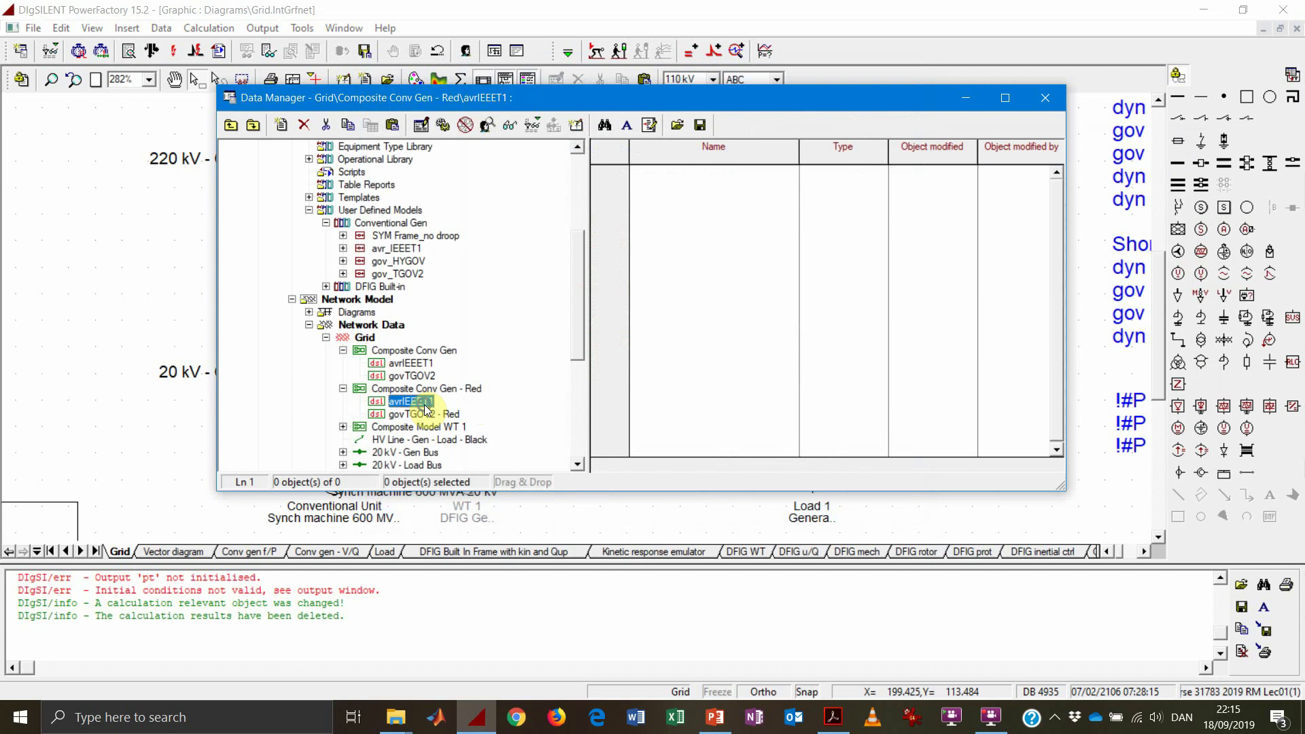
right_click(427, 408)
left_click(449, 414)
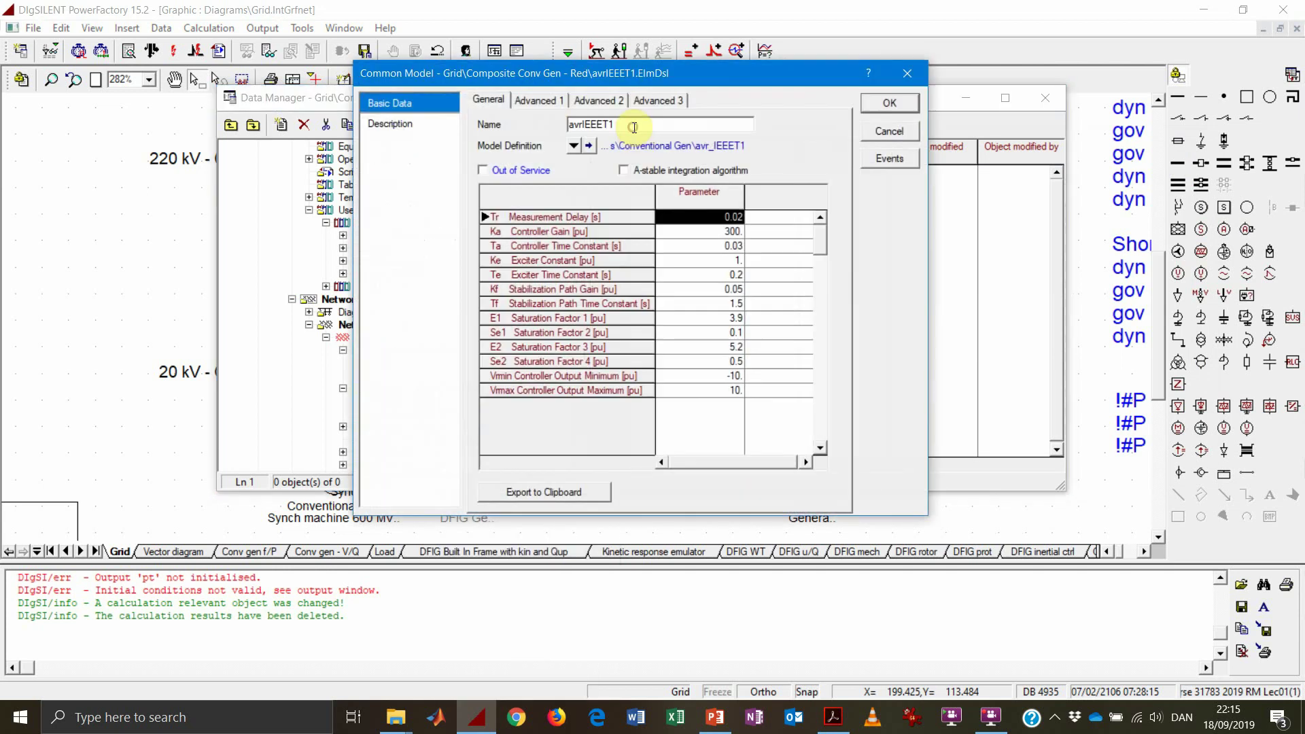
left_click(634, 127)
type("- Red")
left_click(883, 112)
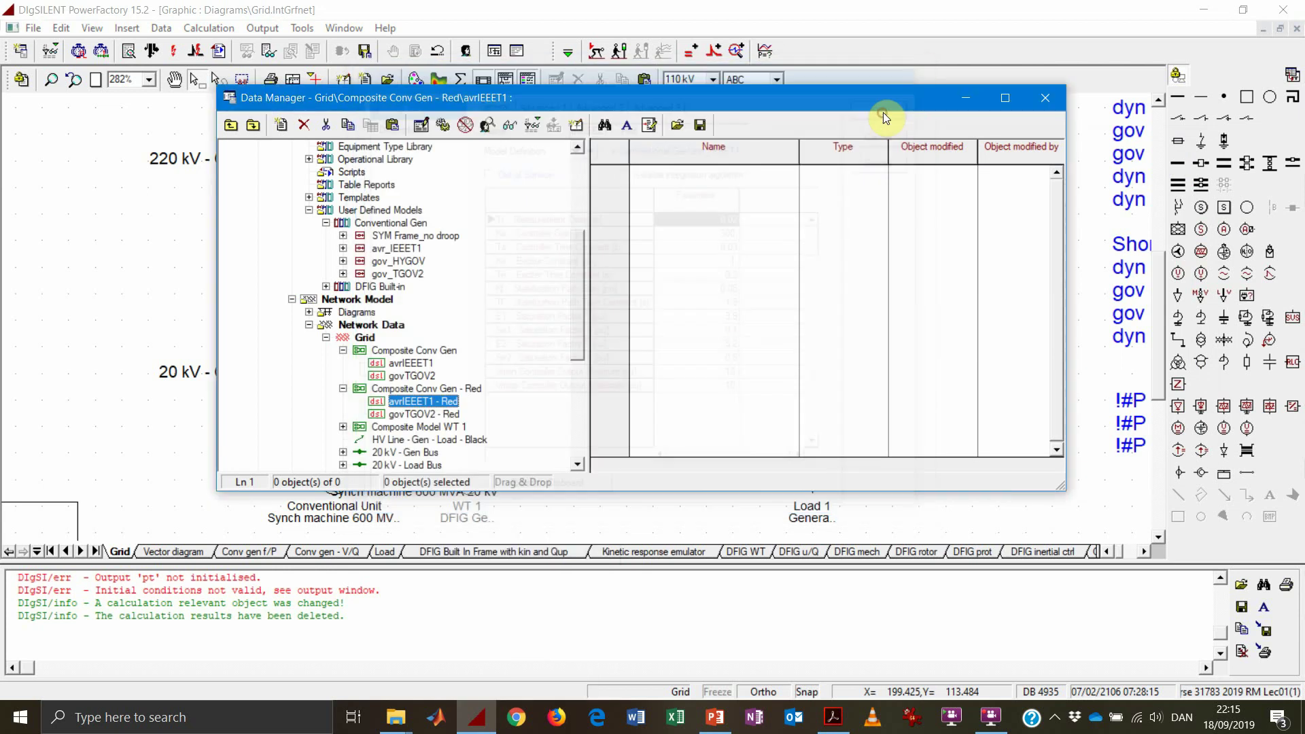
Review the generator, AVR and governor slot assignments of Composite Conv Gen - Red without changing them
left_click(444, 392)
right_click(443, 392)
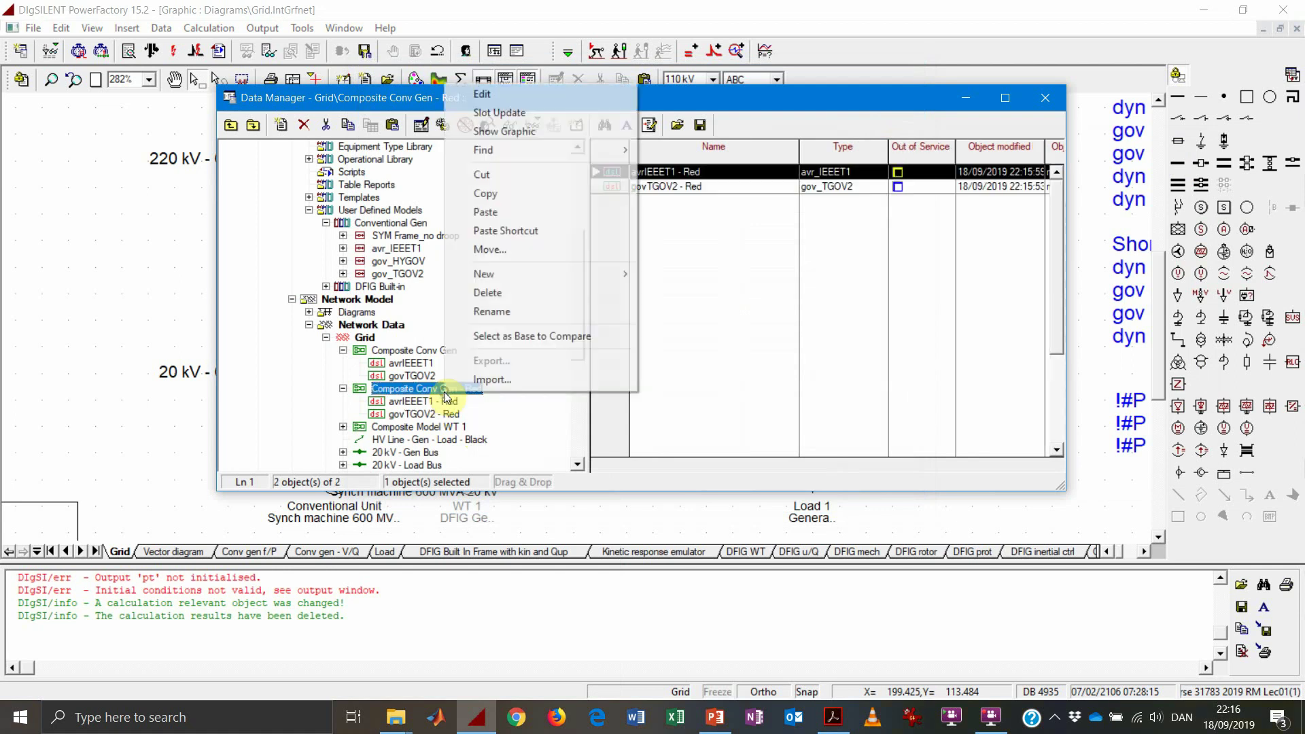
left_click(516, 94)
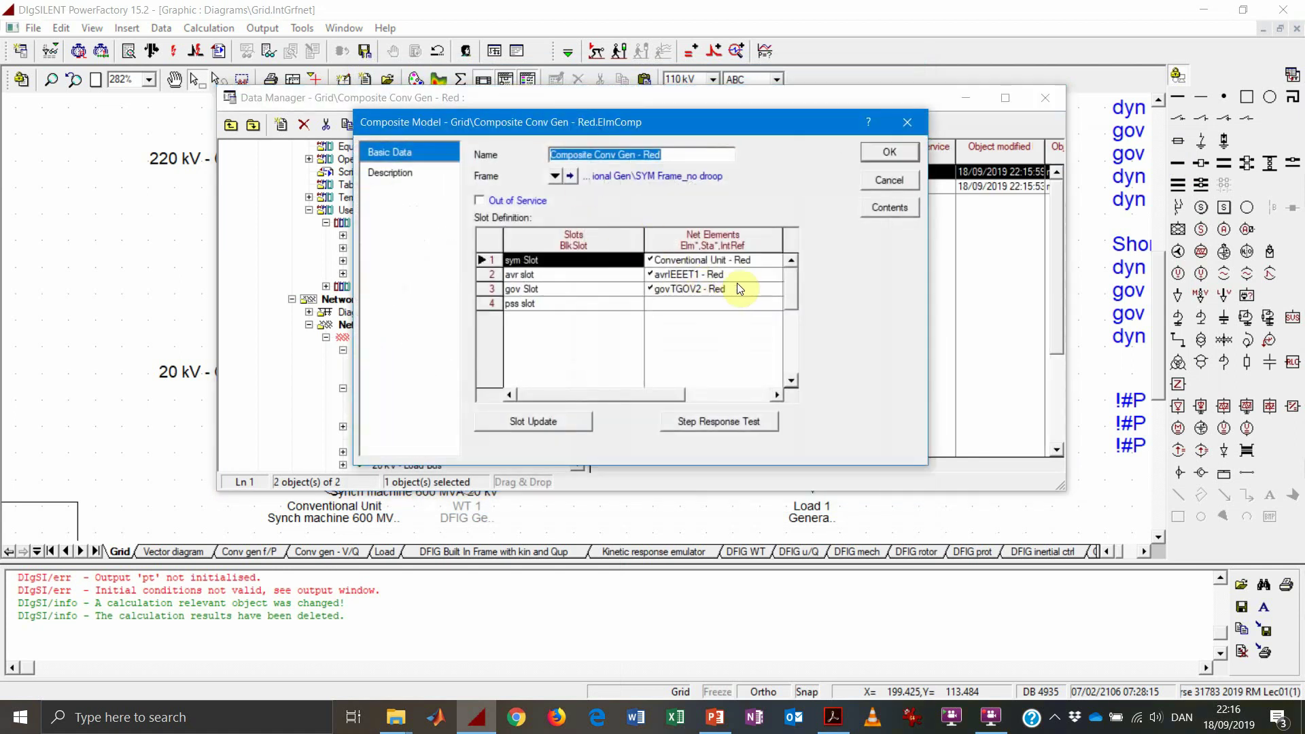
left_click(663, 153)
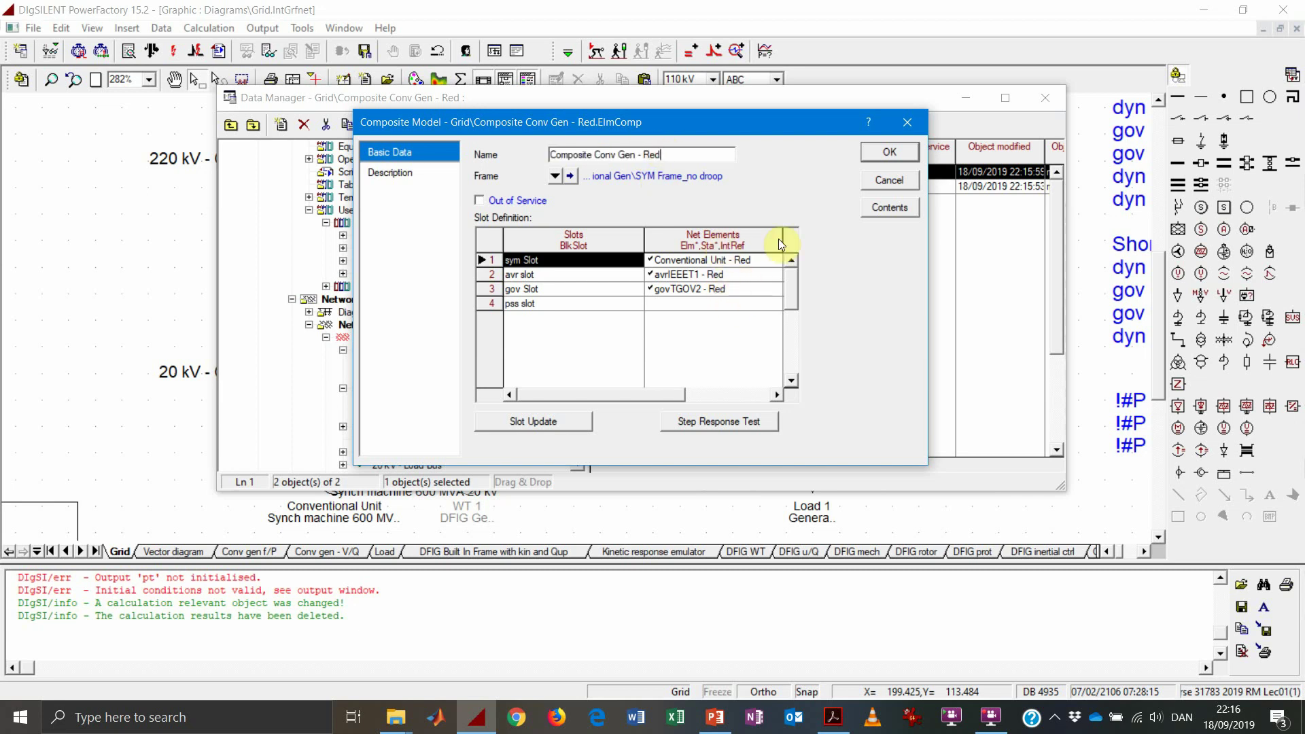
left_click(867, 181)
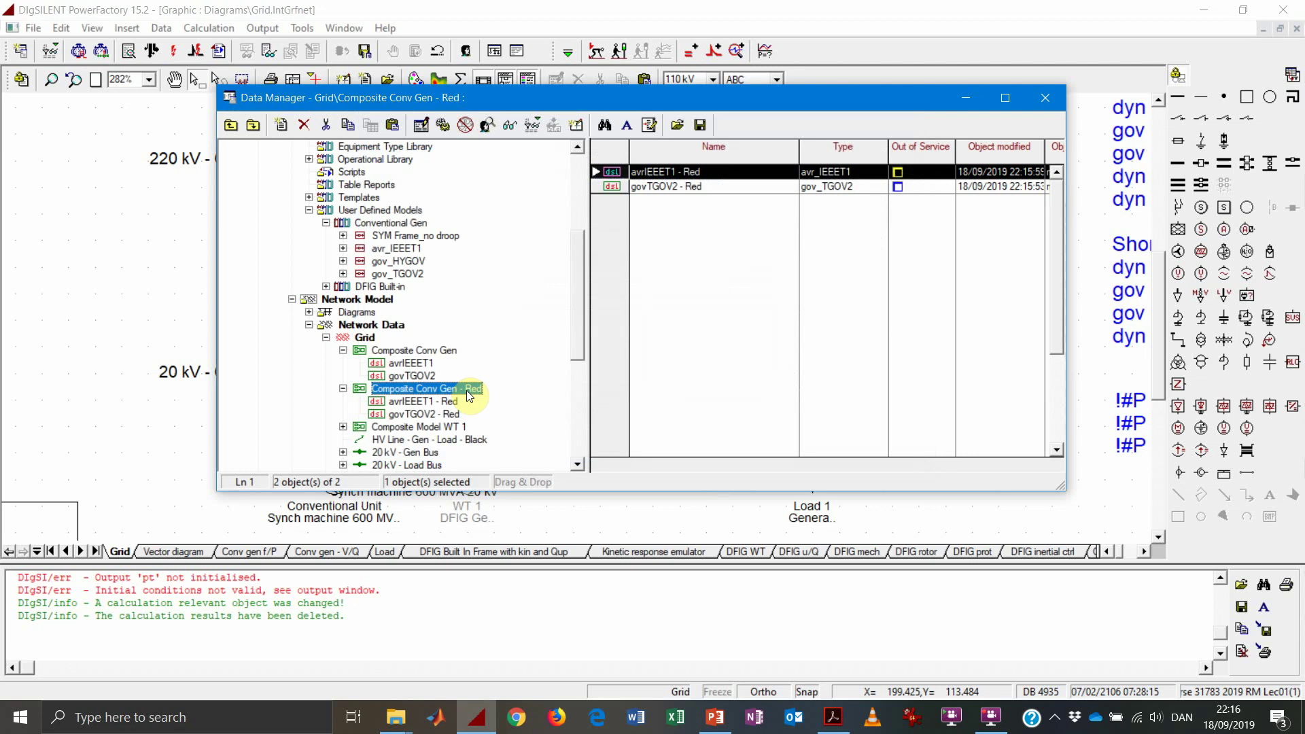
Clear the output window, rerun the initial conditions calculation and read through its messages
left_click(1243, 651)
left_click(687, 419)
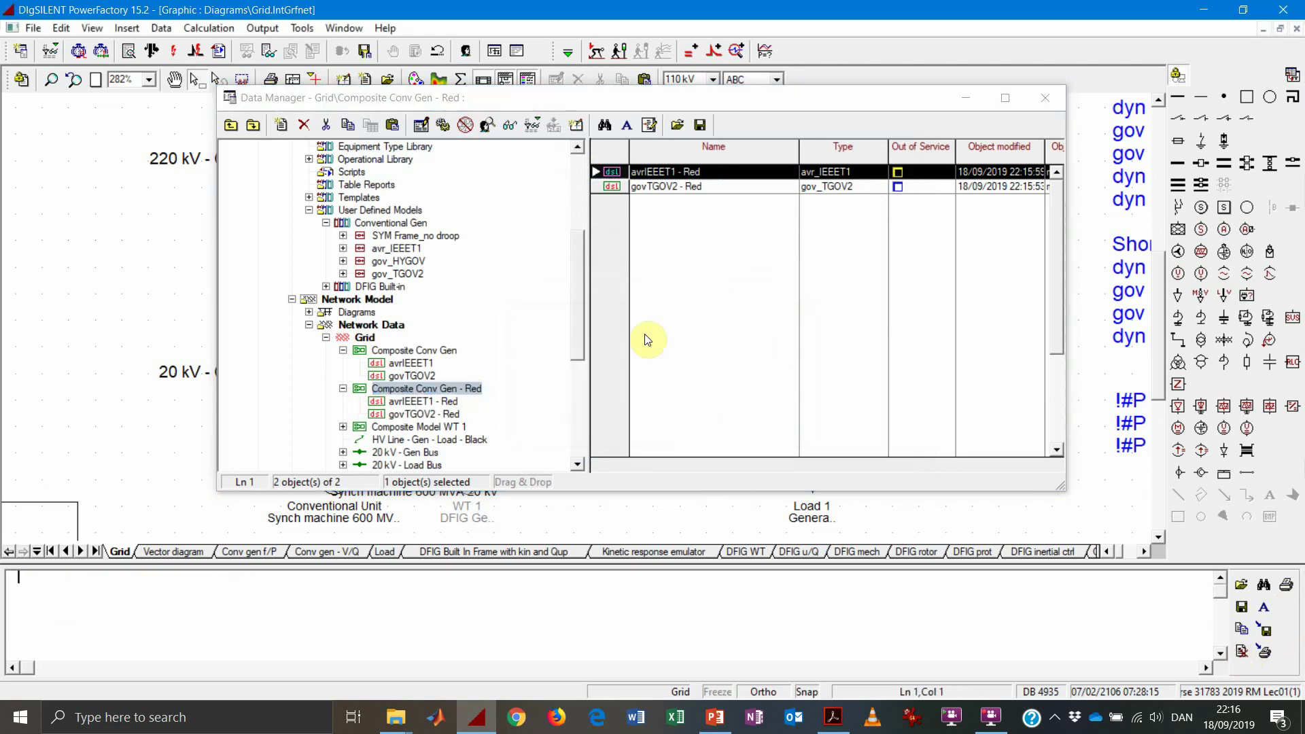
left_click(597, 51)
left_click(893, 149)
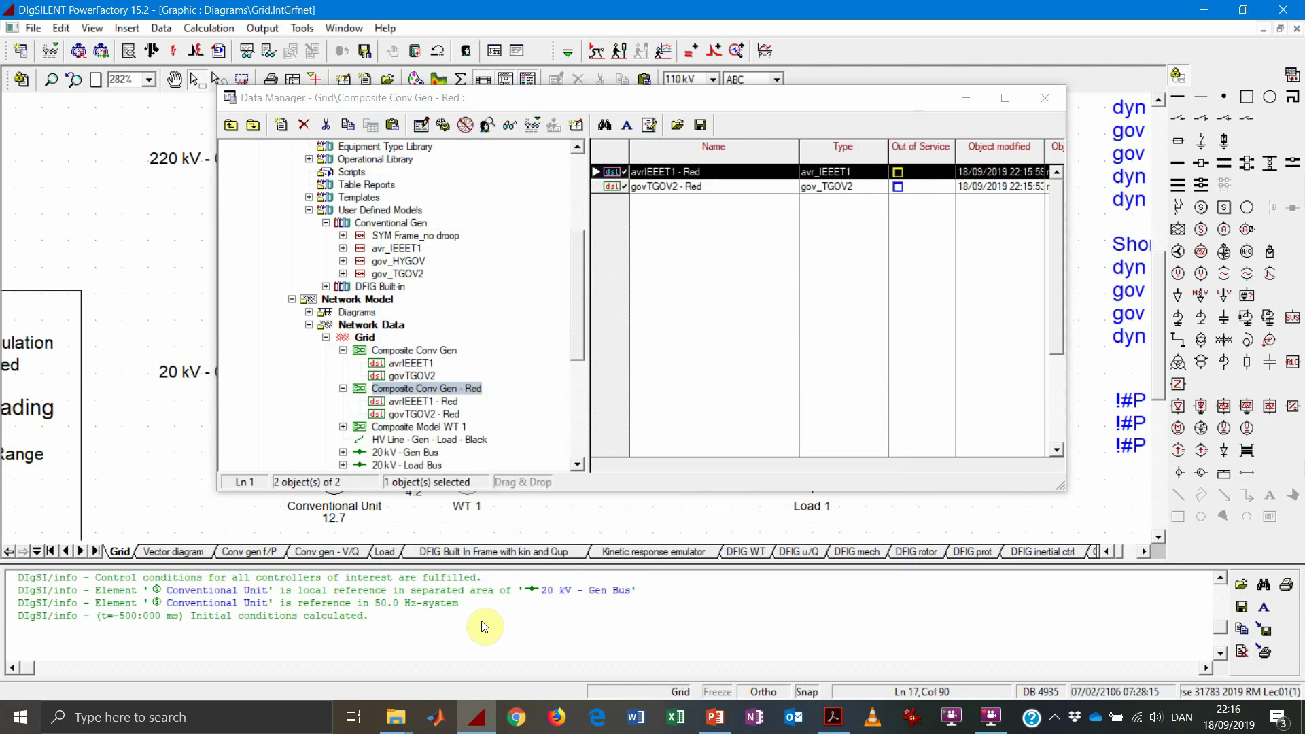
scroll(486, 624, "up", 1)
scroll(485, 624, "up", 2)
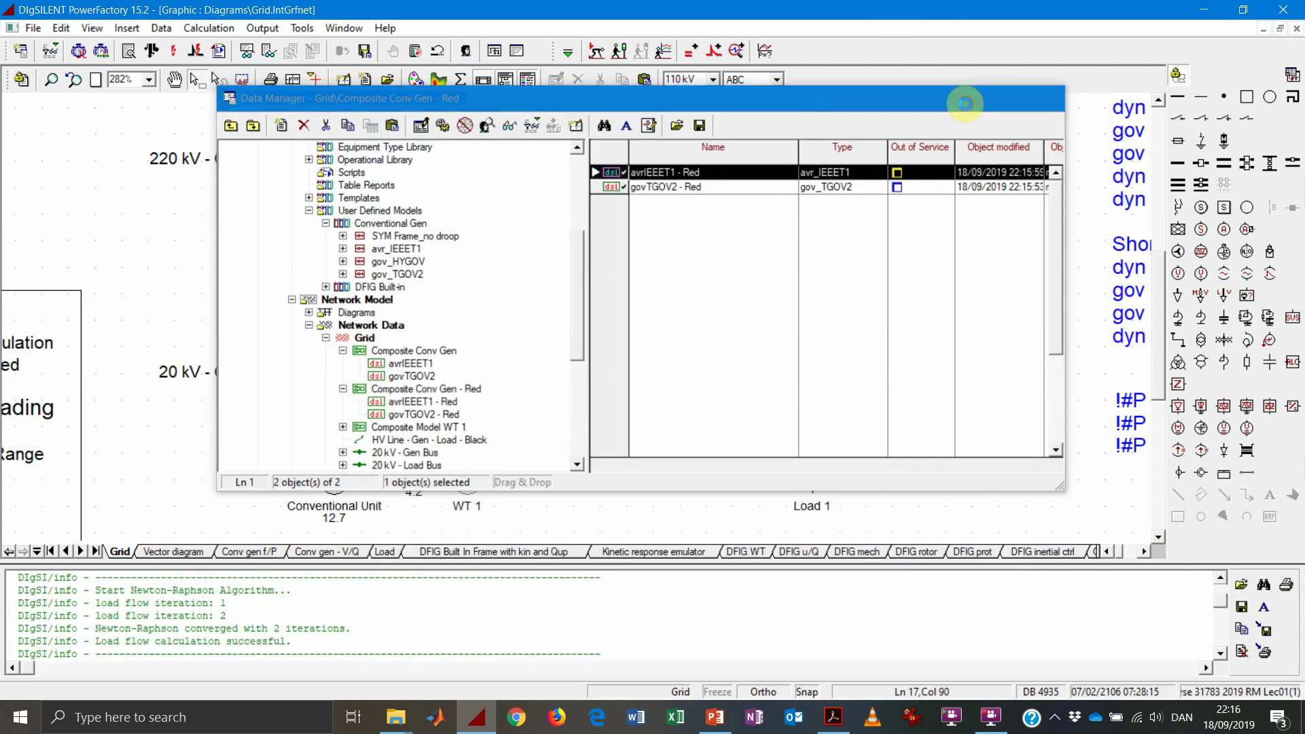
Close the Data Manager and switch to the PowerPoint slide on duplicating the generator and the composite
left_click(1046, 98)
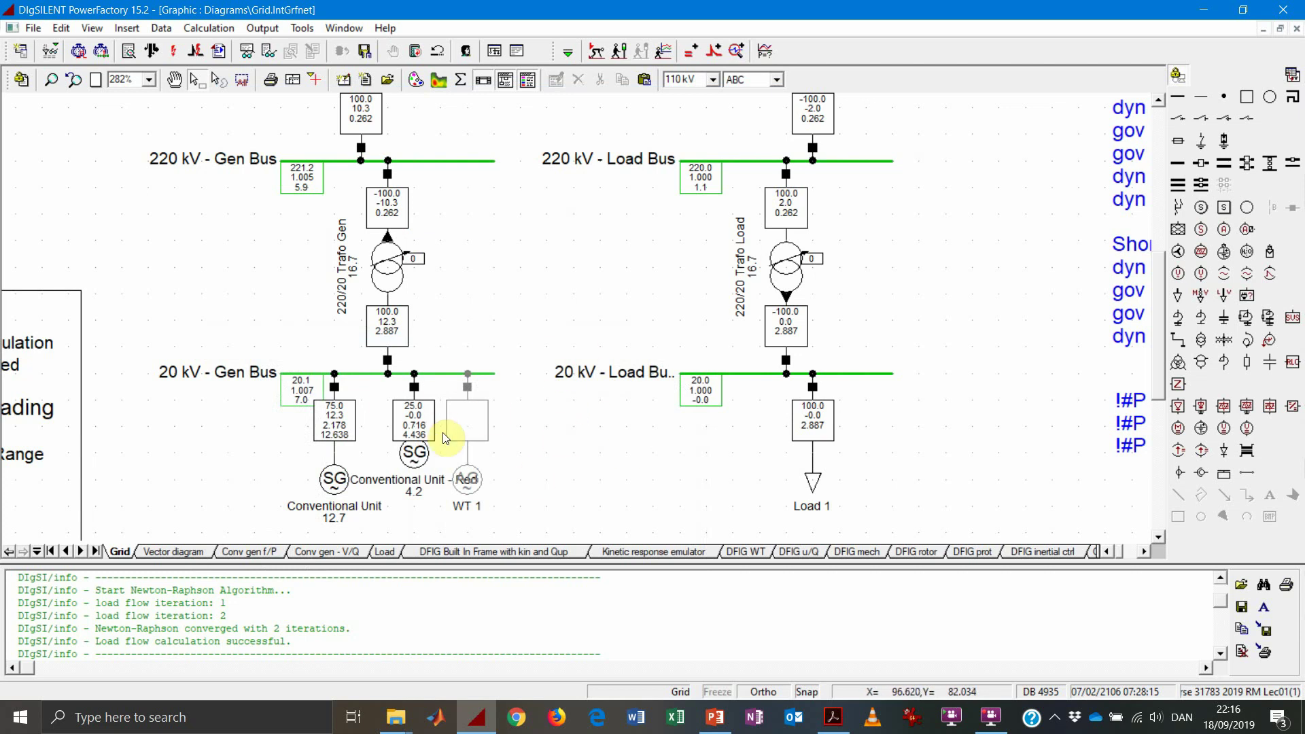
left_click(709, 719)
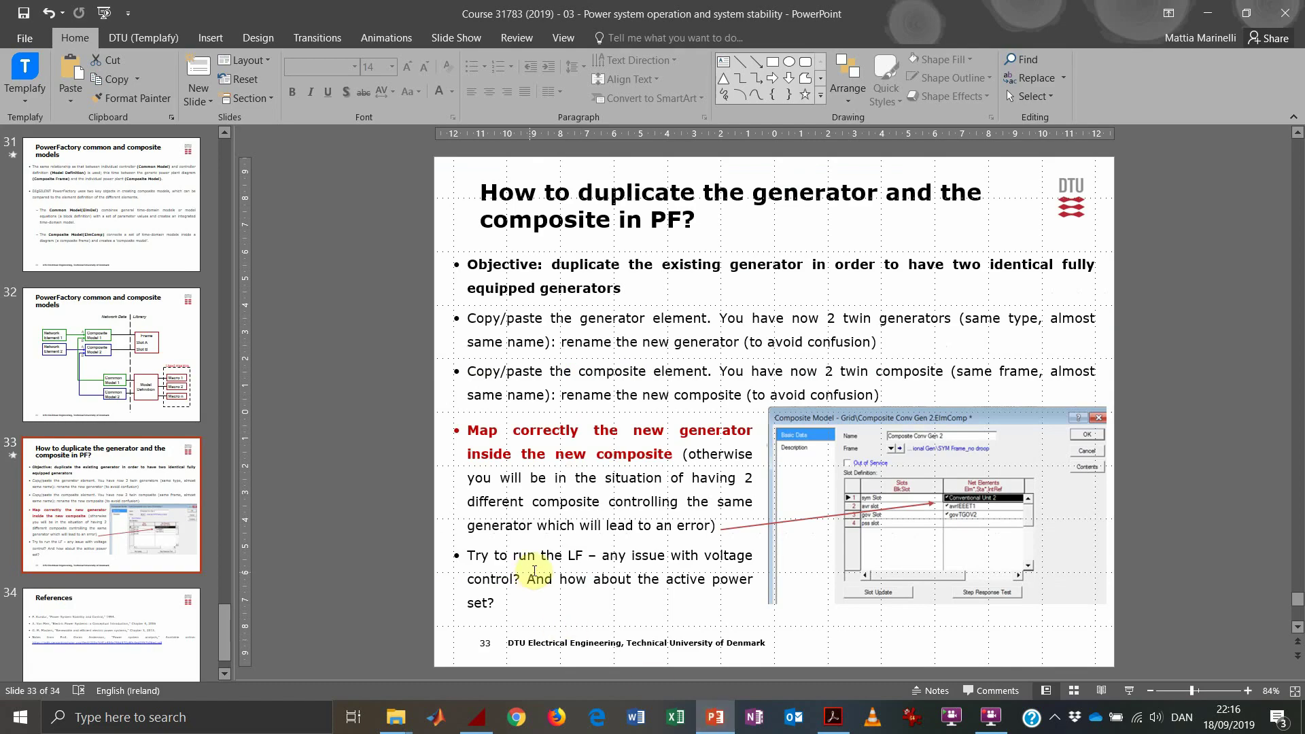
left_click(994, 717)
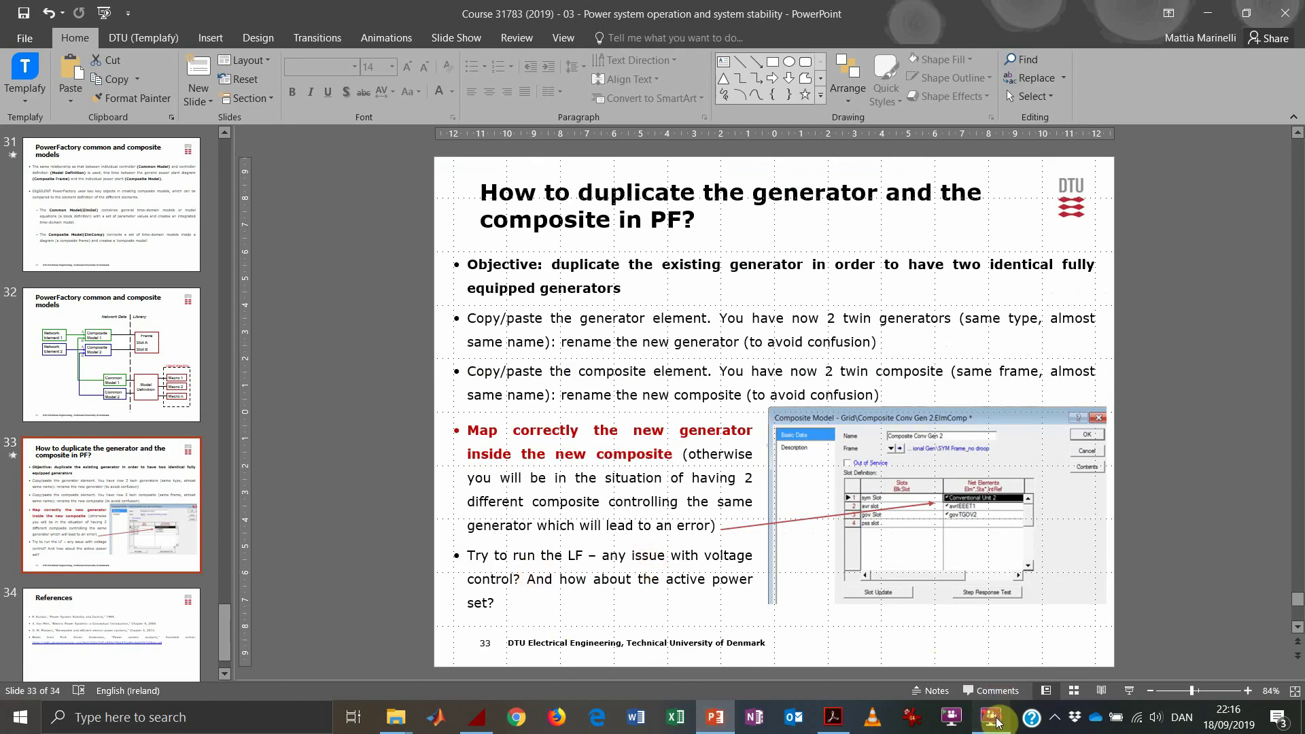